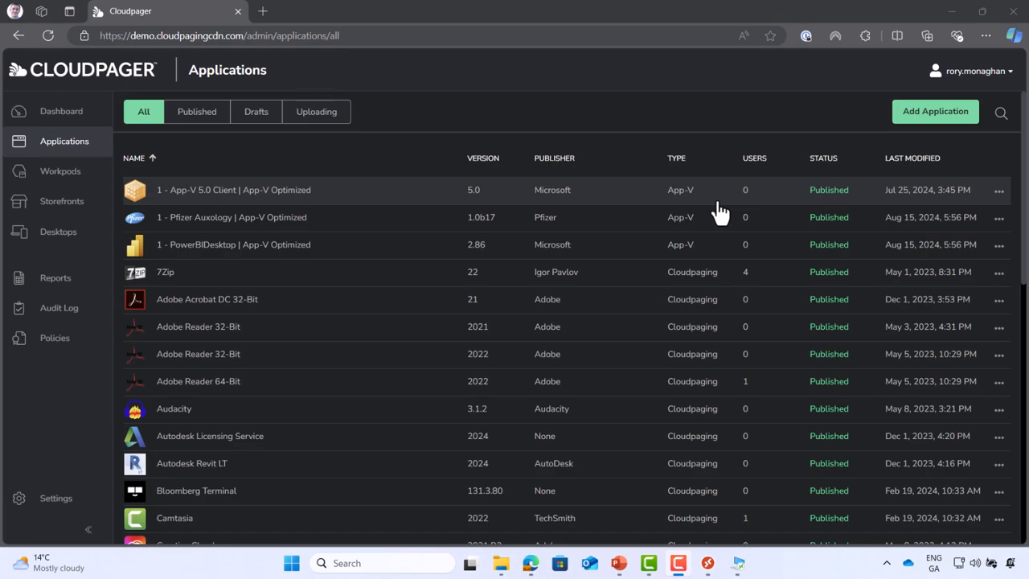
- Upload the 7-Zip .stp, Firefox Setup 127.0.2 .msix and Pfizer Auxology .appv packages from C:\Demo to the applications list
scroll(719, 211, "down", 7)
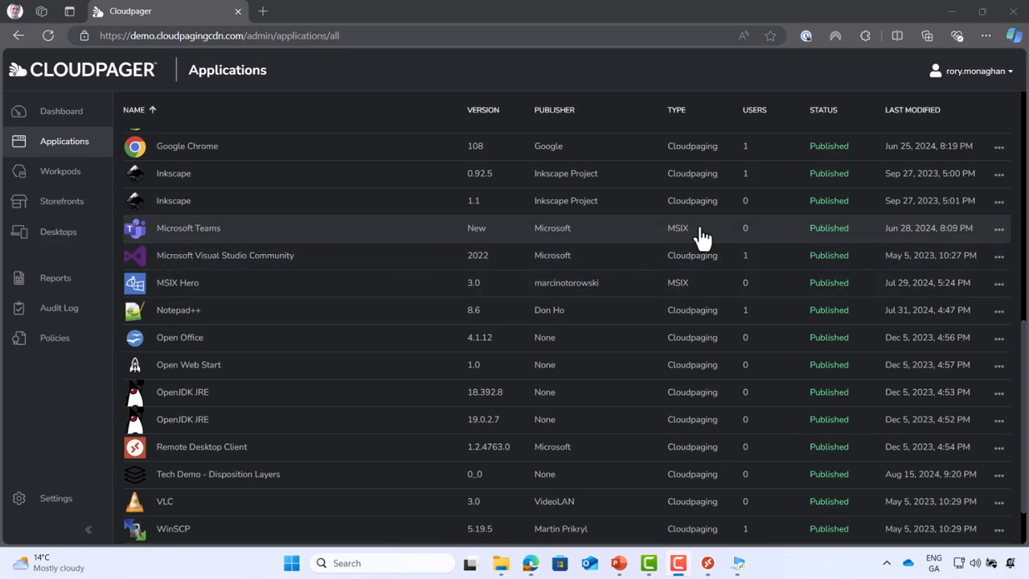
scroll(701, 235, "up", 6)
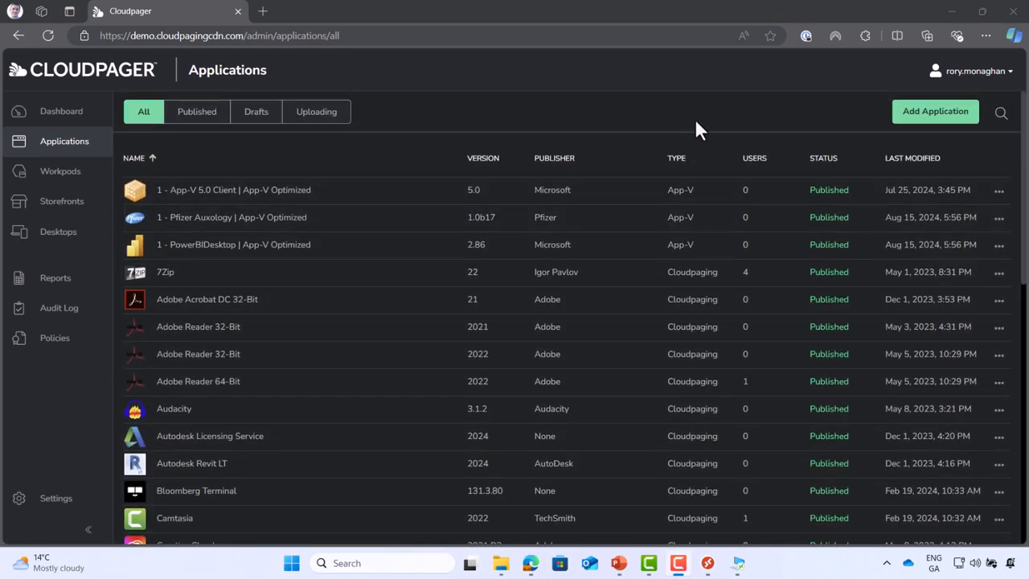
left_click(501, 562)
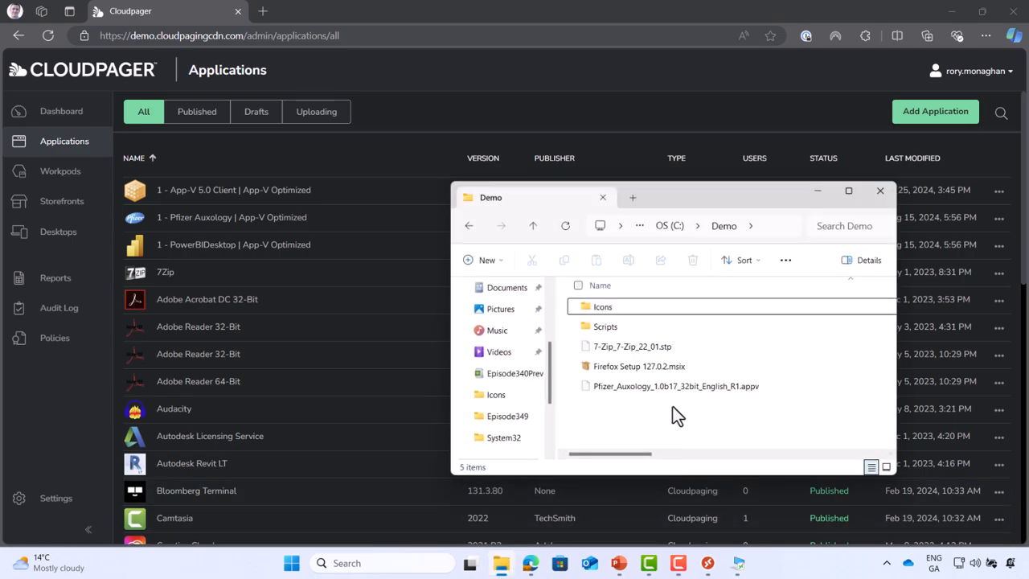
left_click_drag(675, 405, 600, 352)
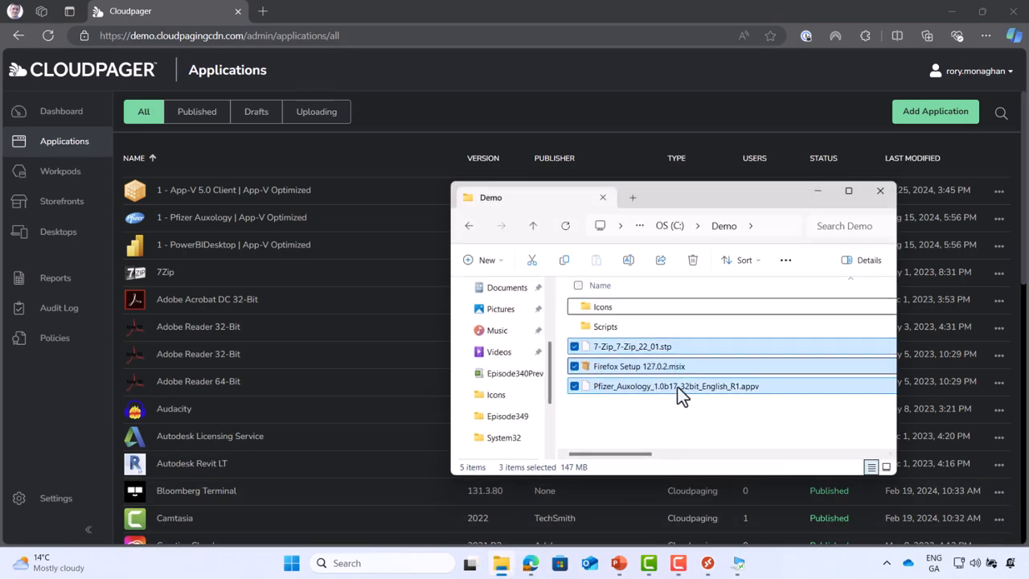
left_click_drag(815, 345, 282, 356)
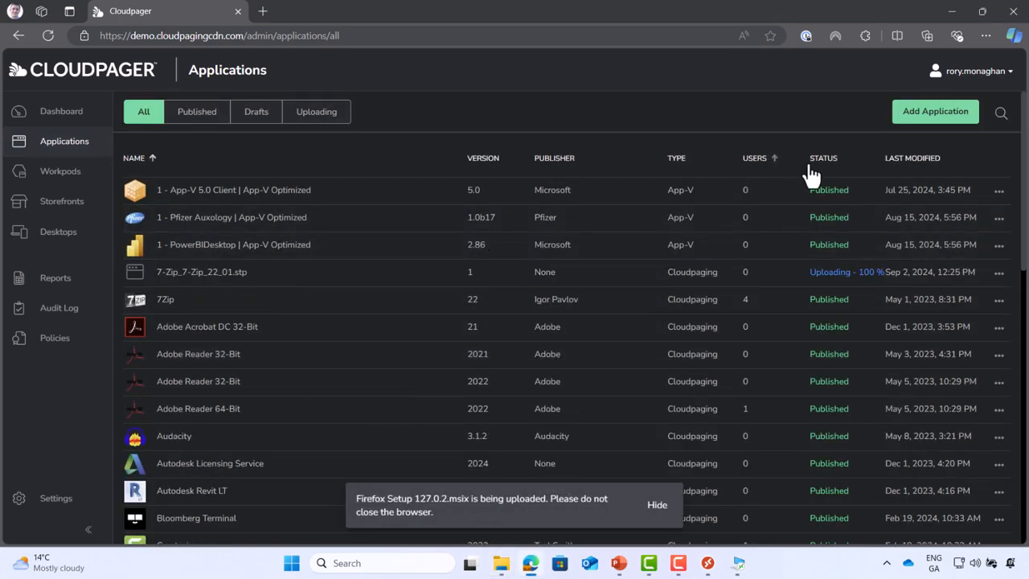
- Sort the applications by status in descending order and open the Firefox Setup 127.0.2.msix entry for editing
left_click(823, 164)
left_click(824, 164)
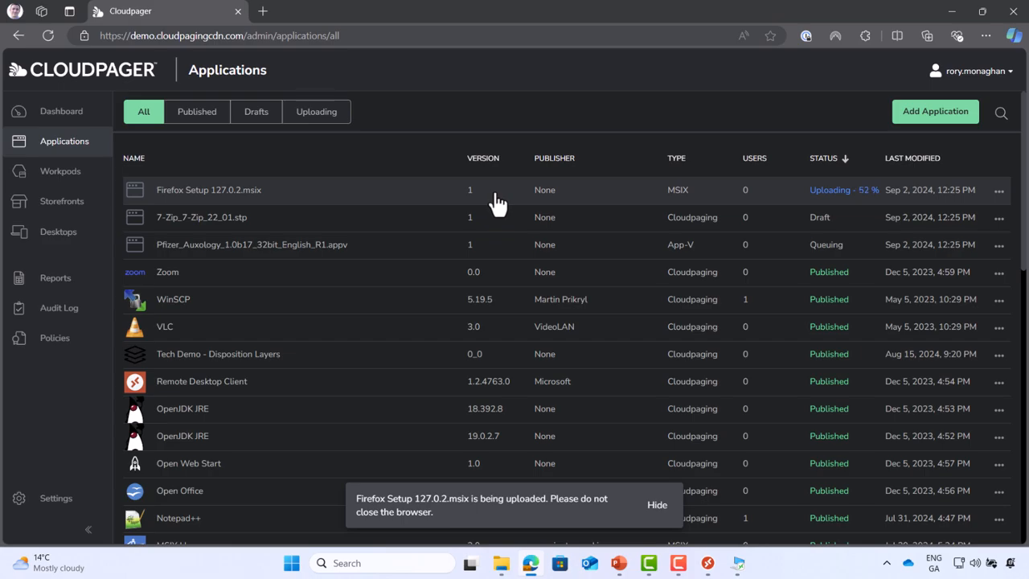
left_click(405, 201)
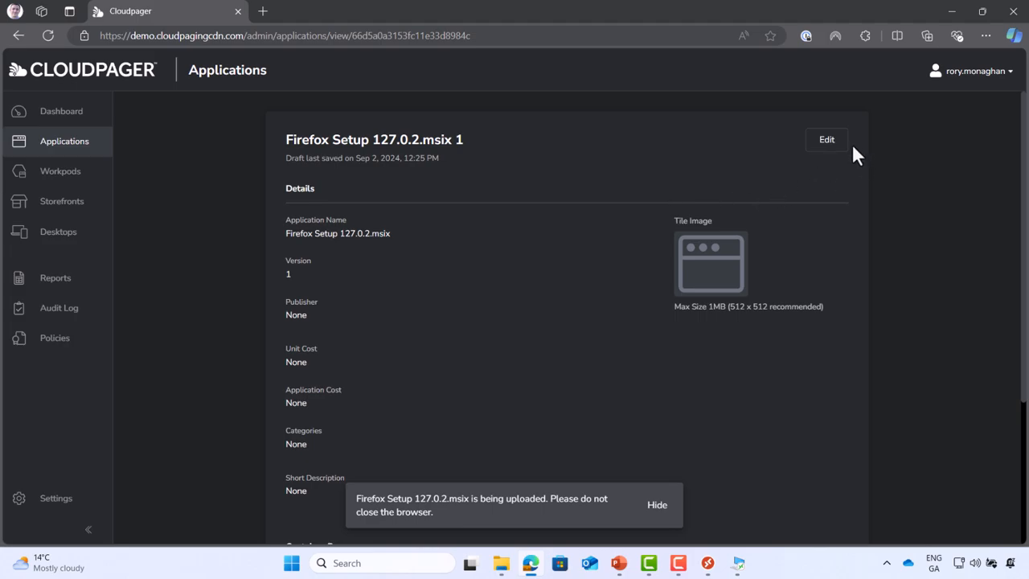
left_click(826, 140)
- Set the application name to Firefox, the version to 127.0.2 and the publisher to Mozilla
left_click_drag(371, 273, 326, 273)
key("BackSpace")
key("BackSpace")
key("BackSpace")
key("BackSpace")
key("Tab")
type("127.0.2")
key("Tab")
type("M")
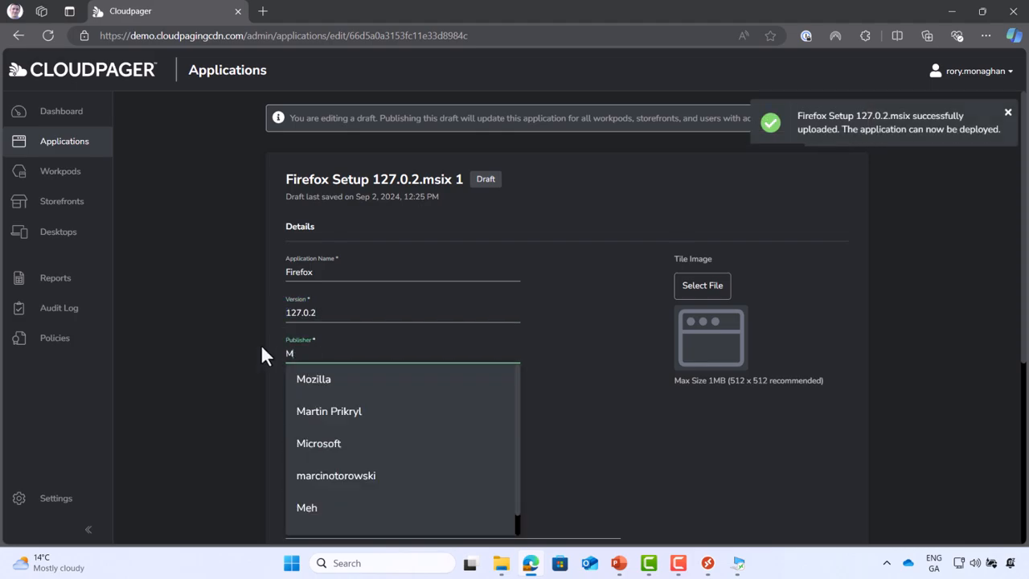
type("oz")
left_click(379, 383)
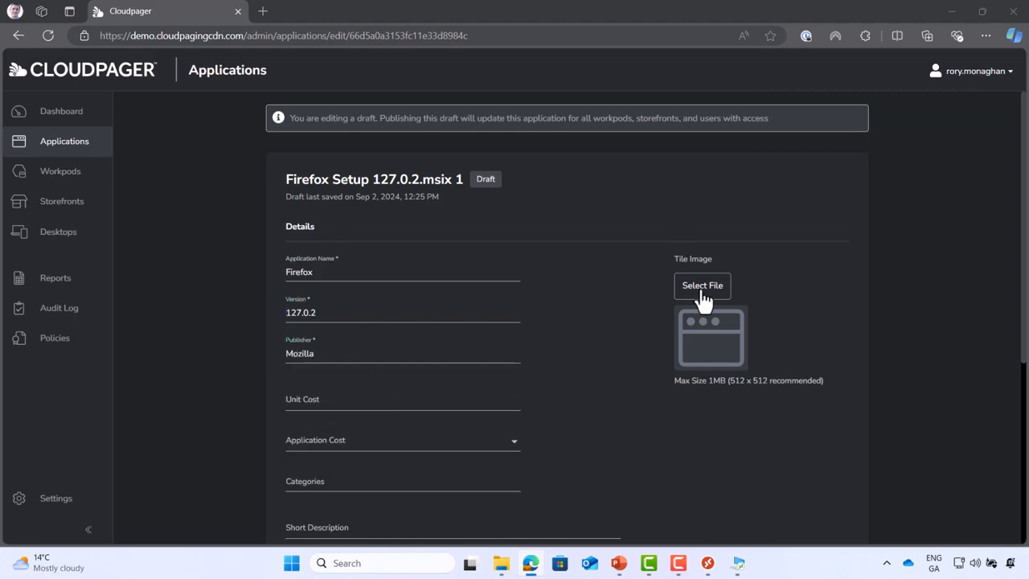
- Use Mozilla-Firefox.png as the Firefox tile image and assign the Web Browser category
left_click(702, 287)
double_click(230, 114)
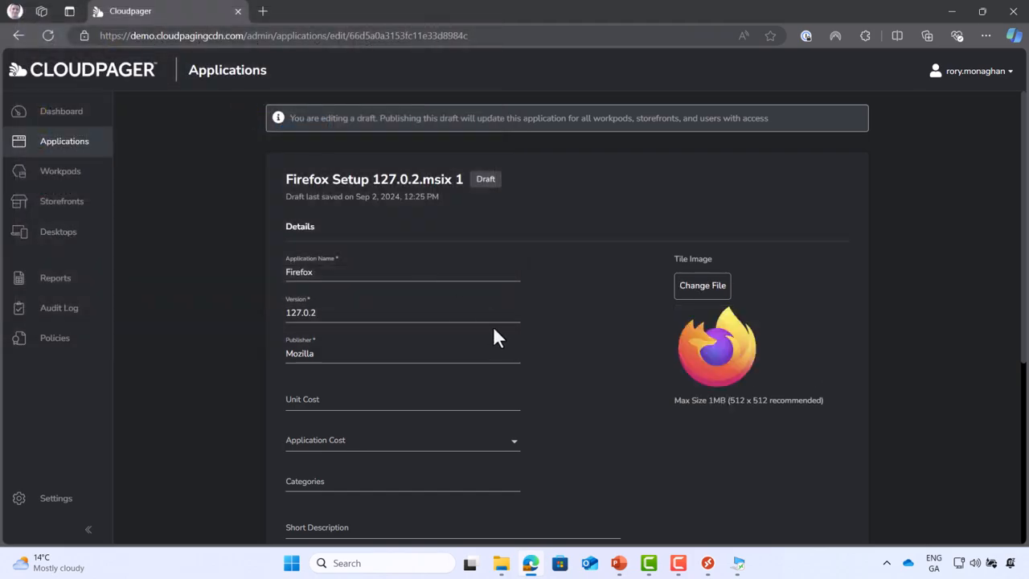
scroll(624, 441, "down", 2)
left_click(367, 242)
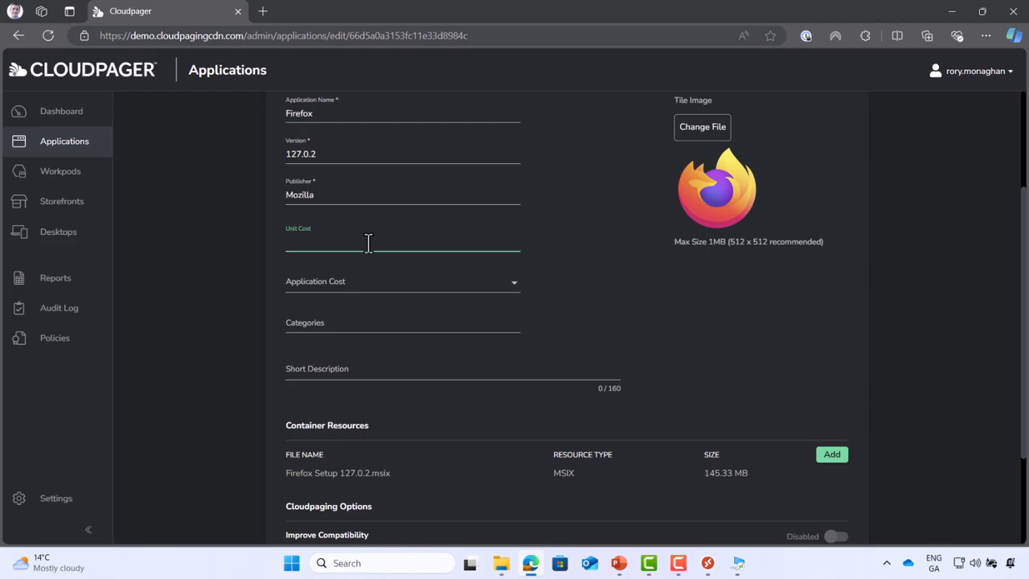
key("Tab")
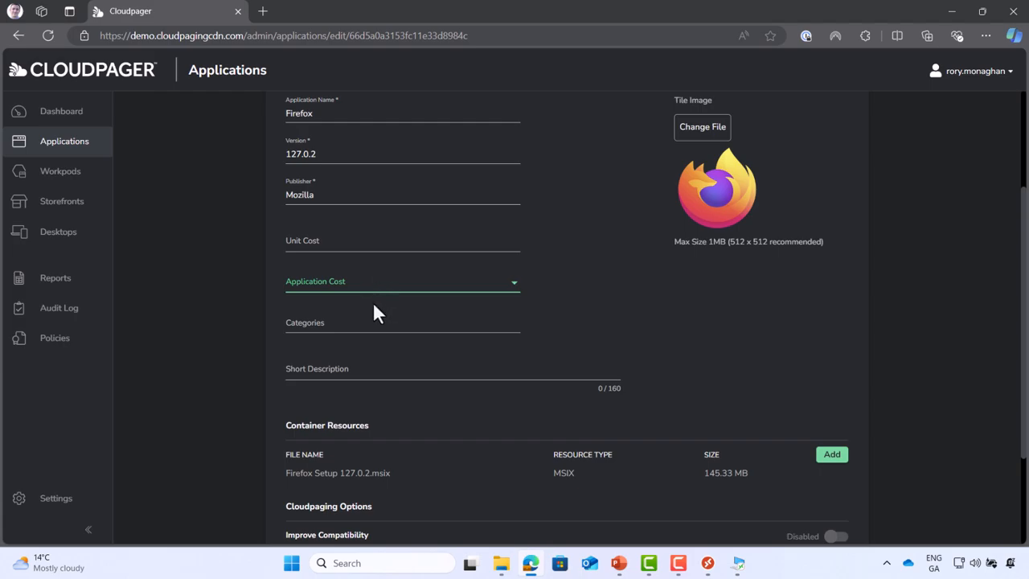
left_click(357, 324)
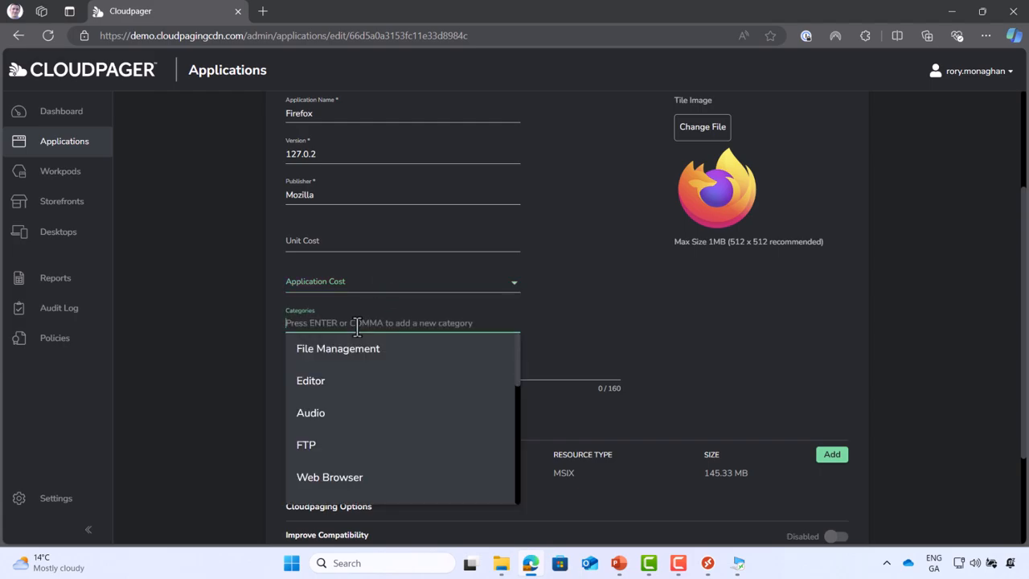
left_click(350, 485)
- Add the short description "Firefox is a popular web browser by Mozilla" and publish the draft with the comment "Published Firefox 127.0.2"
left_click(380, 381)
type("Firefox is a popular web browser by Mozilla")
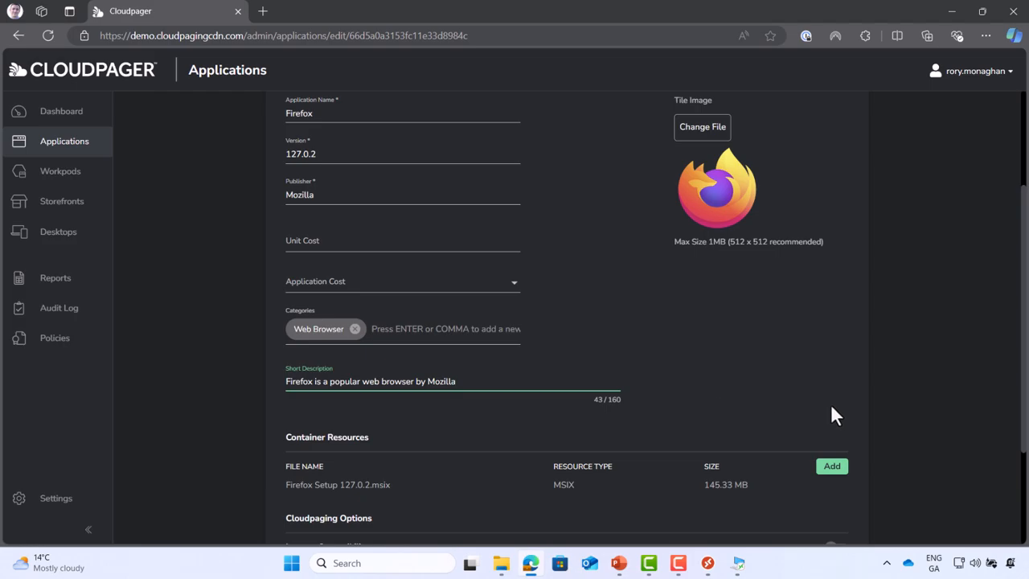
scroll(879, 405, "down", 3)
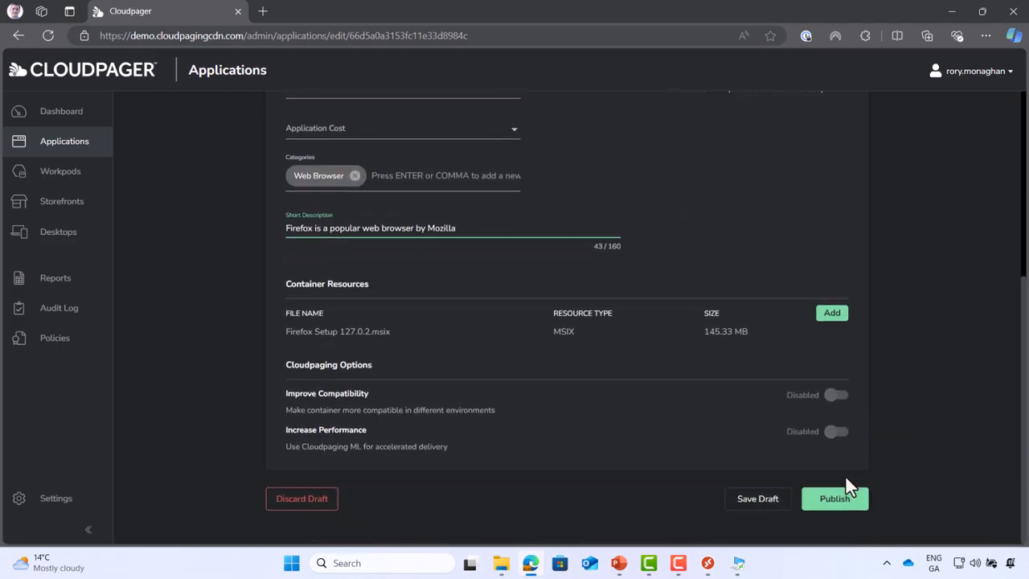
left_click(834, 506)
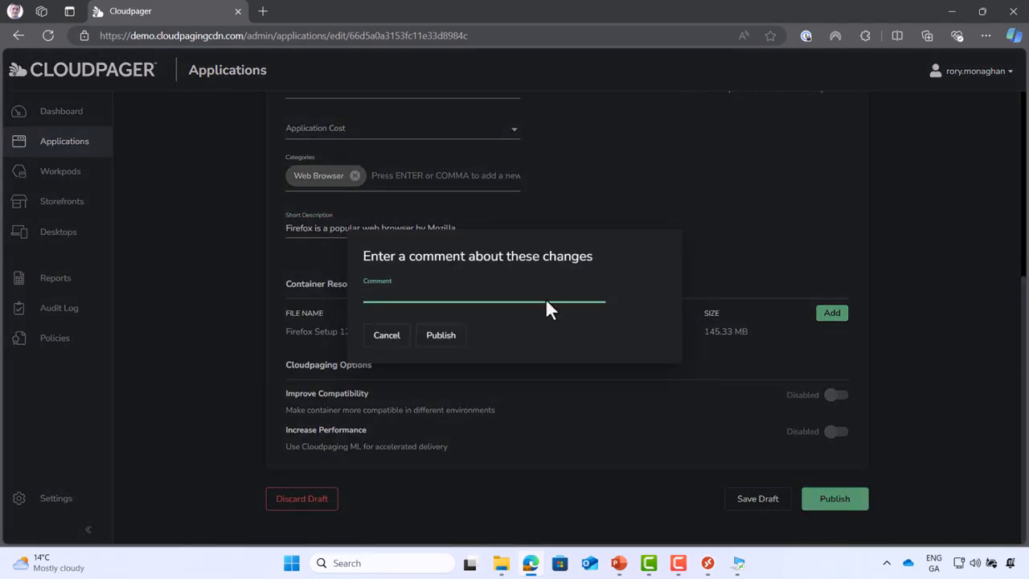
type("Published Firefox 127.0.2")
left_click(452, 341)
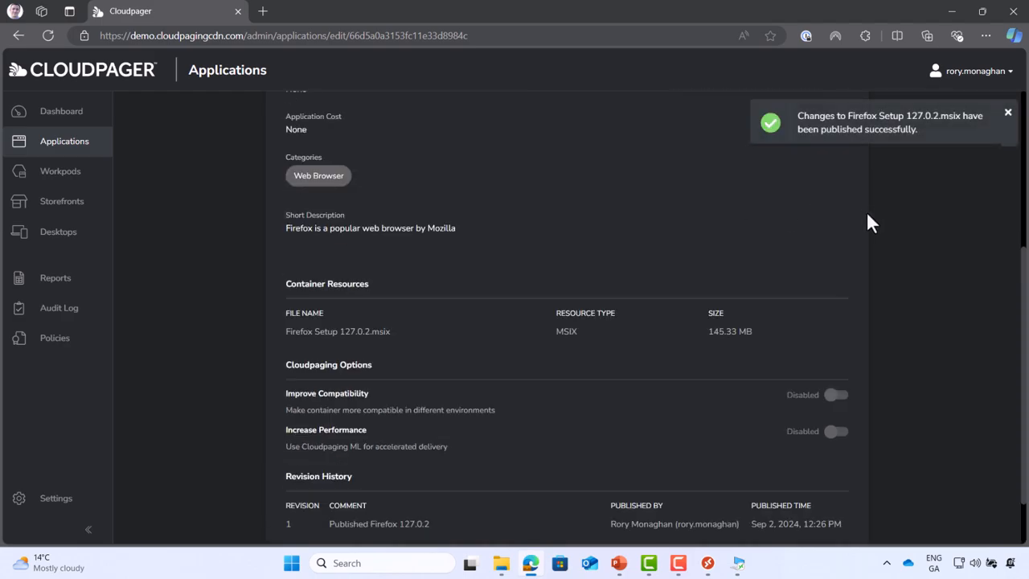
- Return to the applications list sorted by ascending status and switch the browser to full screen
left_click(63, 152)
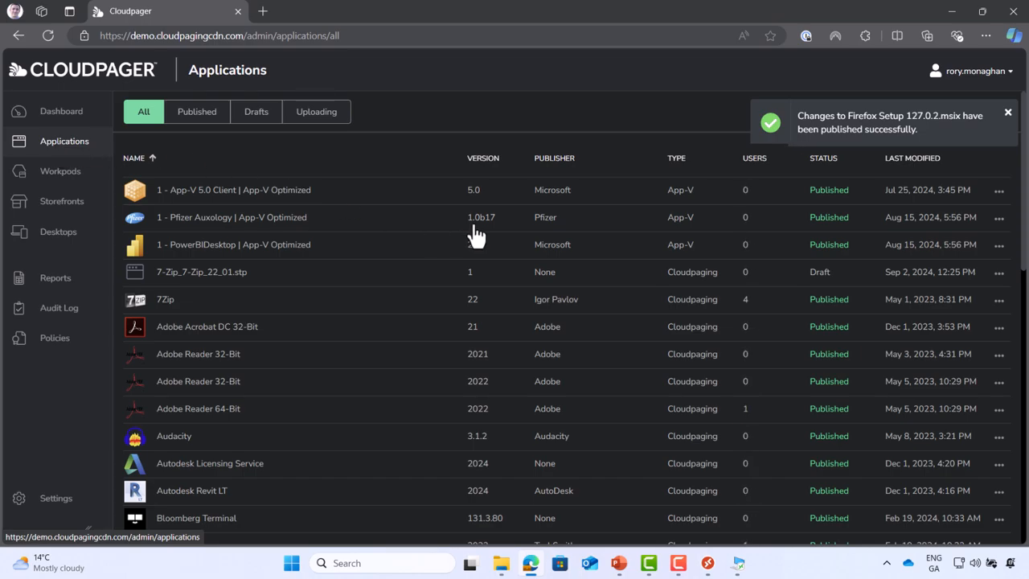
left_click(830, 163)
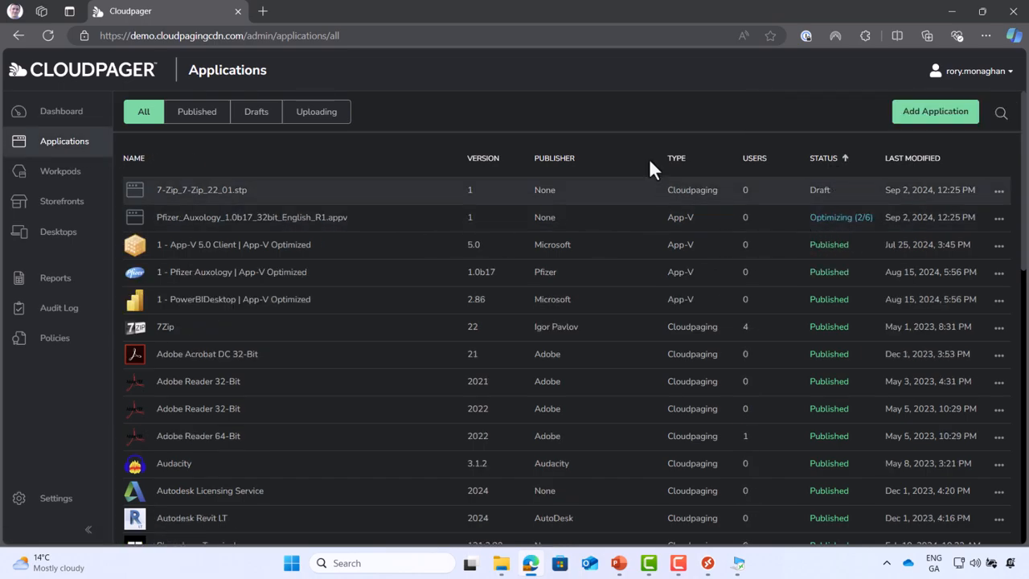
left_click(986, 36)
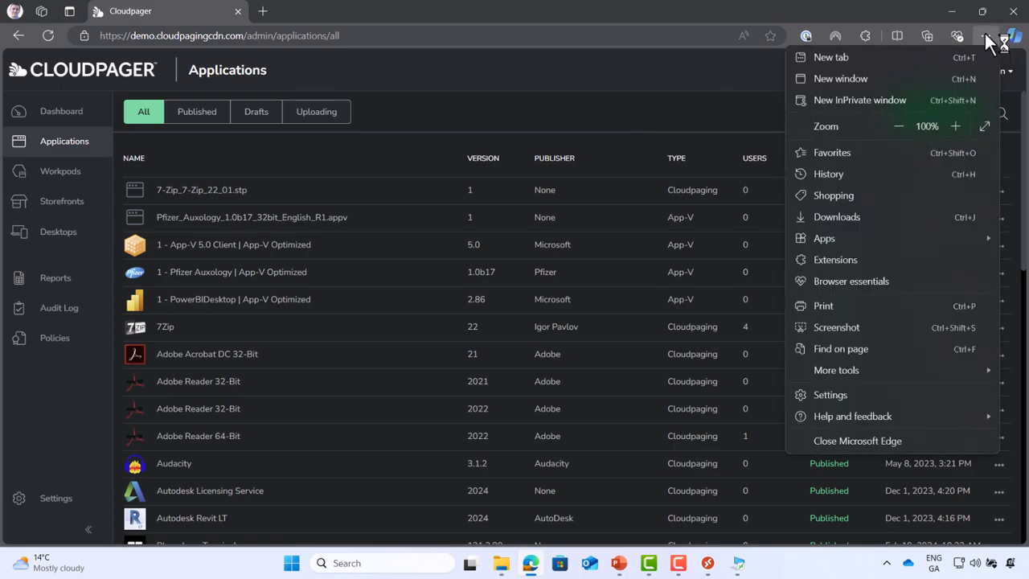
left_click(990, 131)
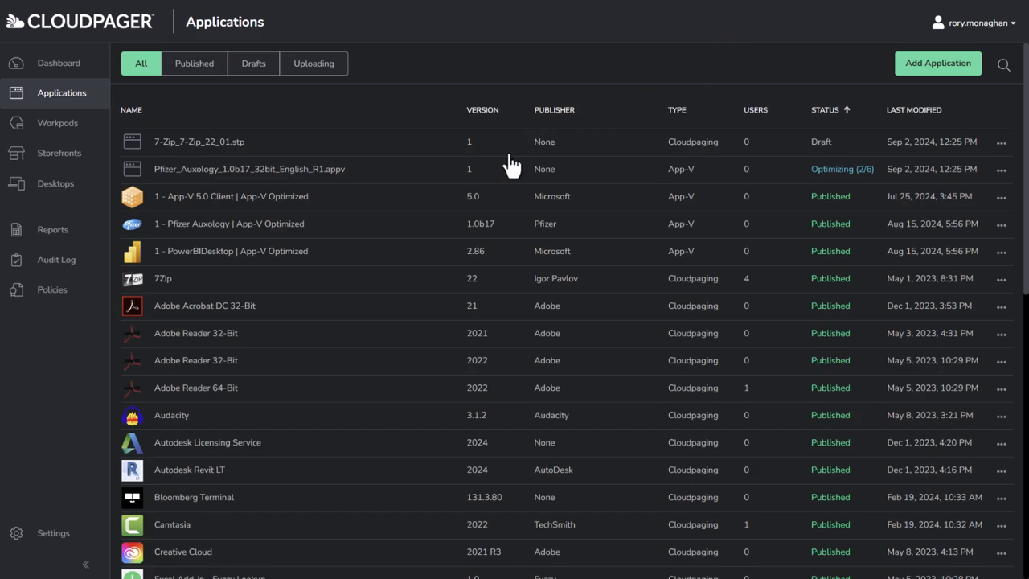
- Edit the Pfizer_Auxology_1.0b17_32bit_English_R1.appv draft, setting its name to Auxology, version to 1.0 and publisher to Pfizer
left_click(488, 176)
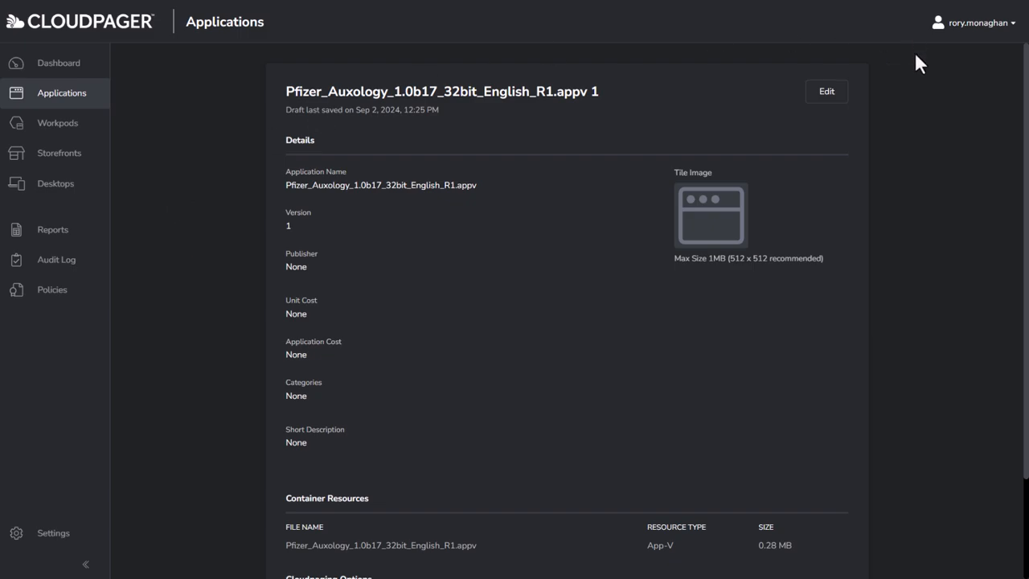
left_click(824, 95)
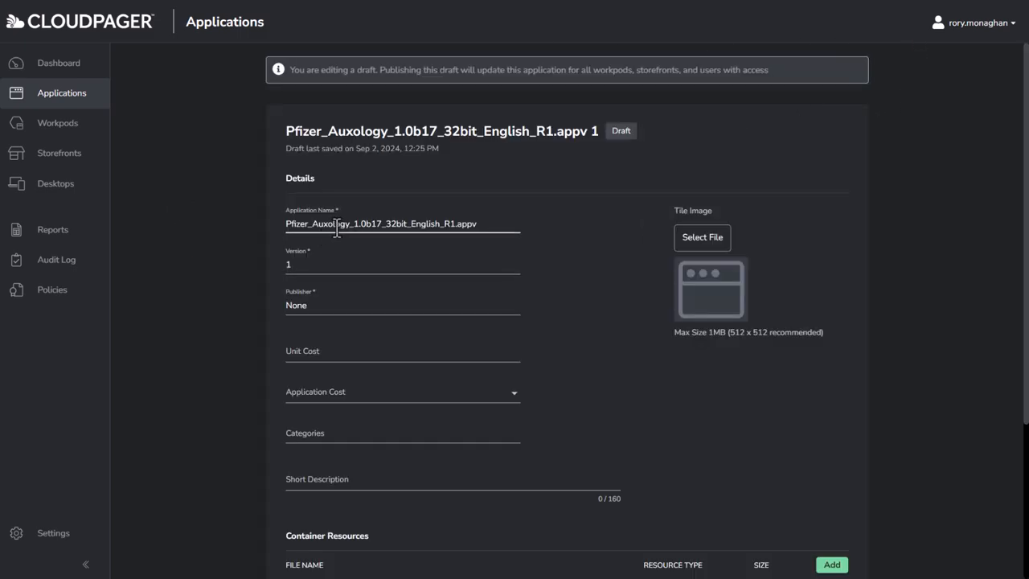
left_click_drag(313, 225, 273, 227)
key("BackSpace")
left_click(297, 269)
type(".0")
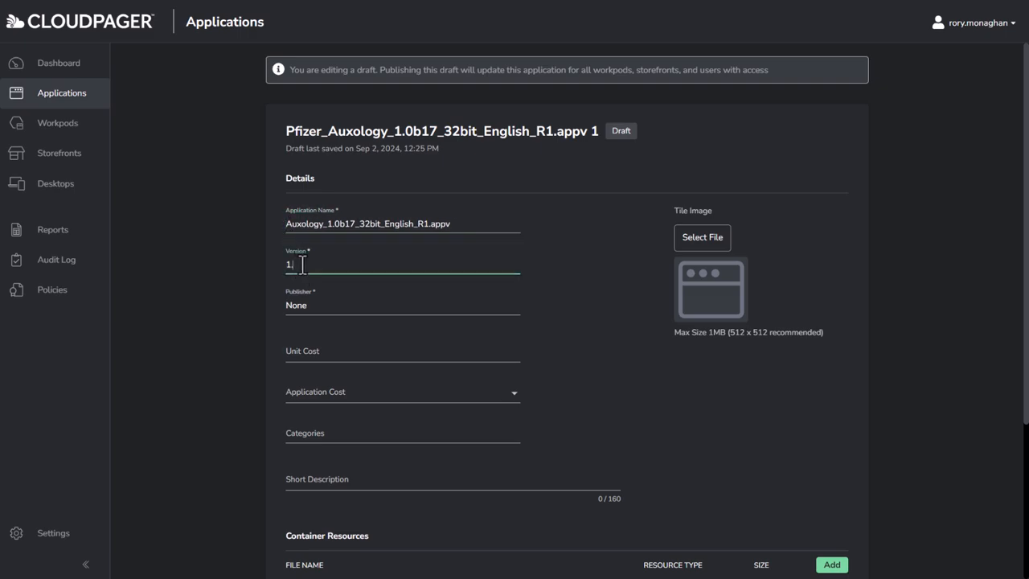
left_click_drag(322, 224, 466, 227)
key("BackSpace")
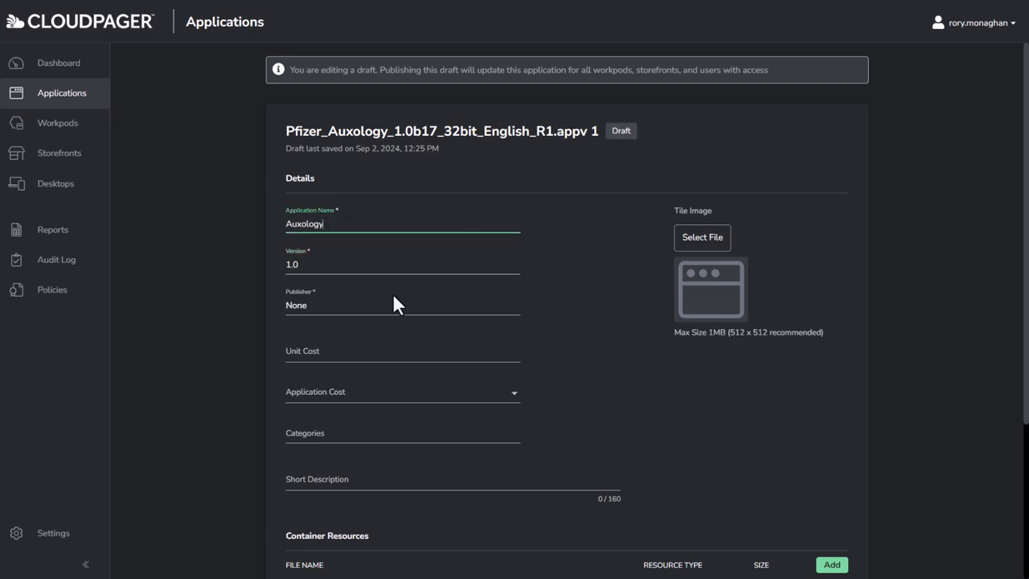
left_click(321, 304)
type("Pfi")
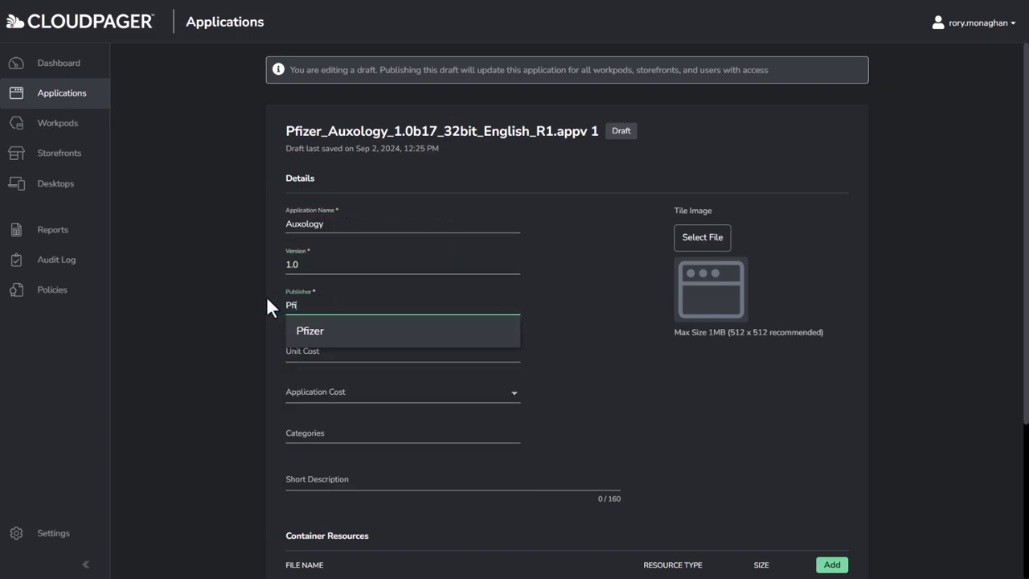
left_click(315, 342)
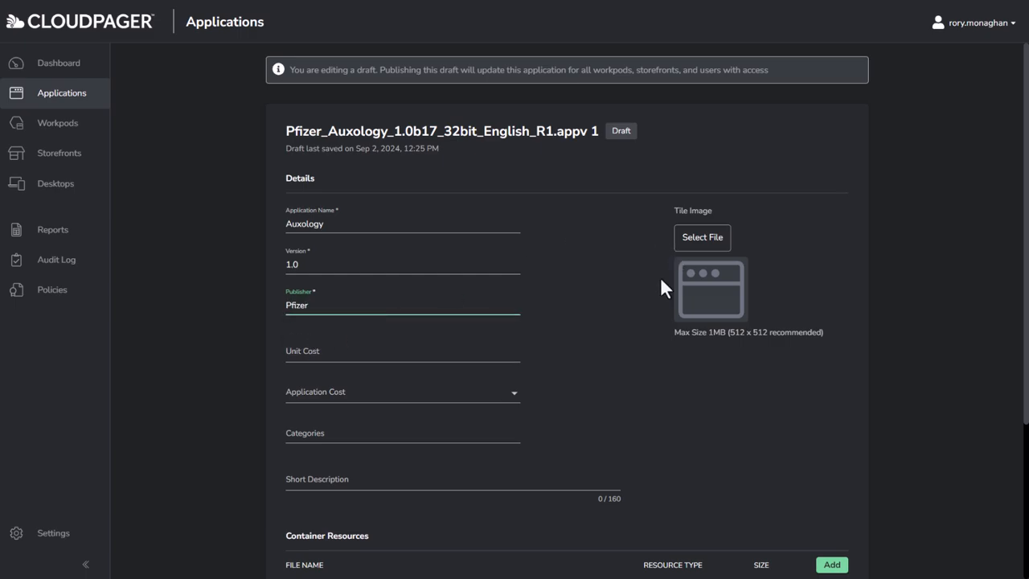
- Use Pfizer.png as the tile image and enter the short description "Auxology is used to calculate heigh and weight percentiles for newborn babies"
left_click(707, 247)
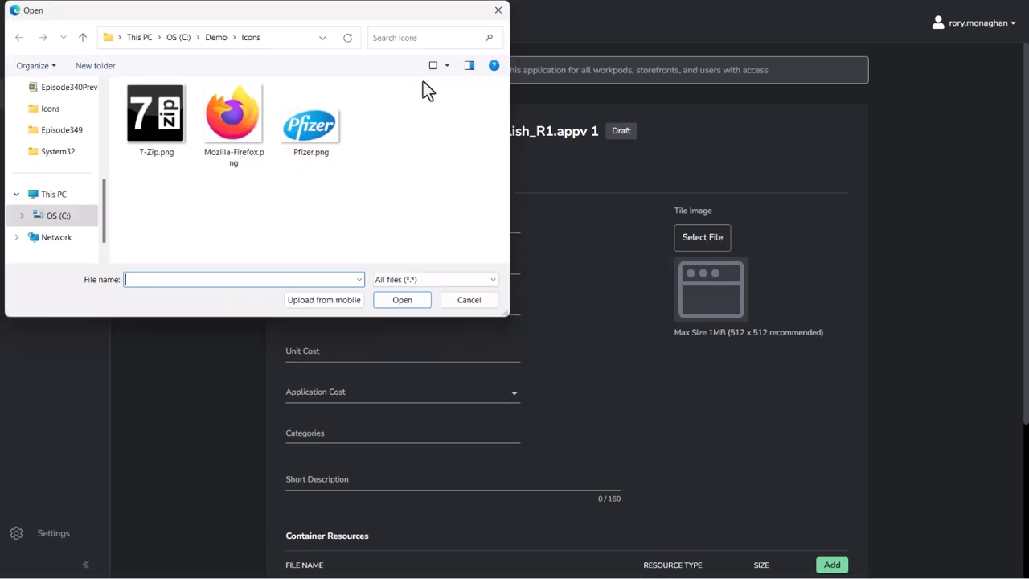
double_click(314, 145)
scroll(673, 486, "down", 2)
left_click(455, 304)
type("Au")
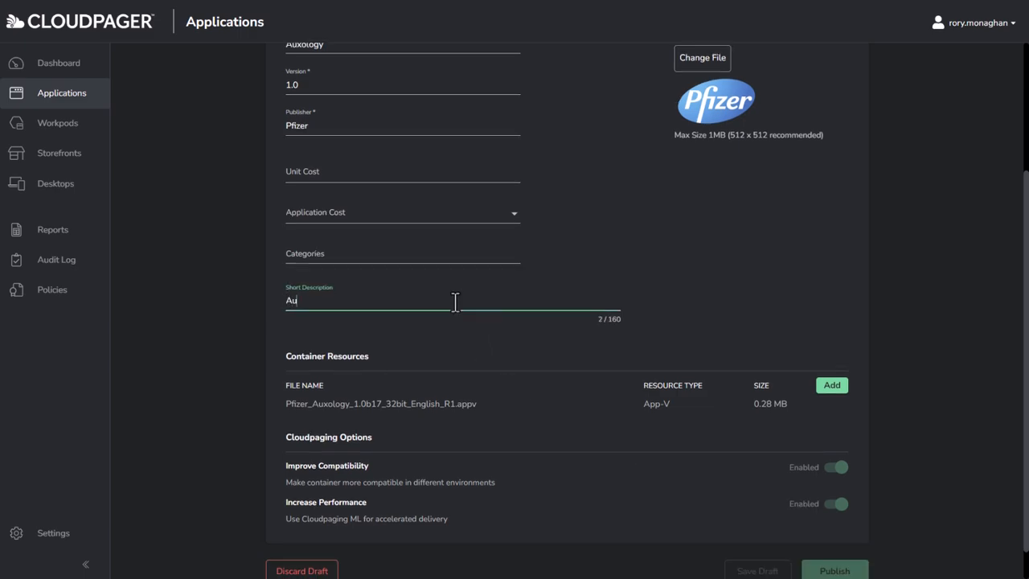
type("xology is us")
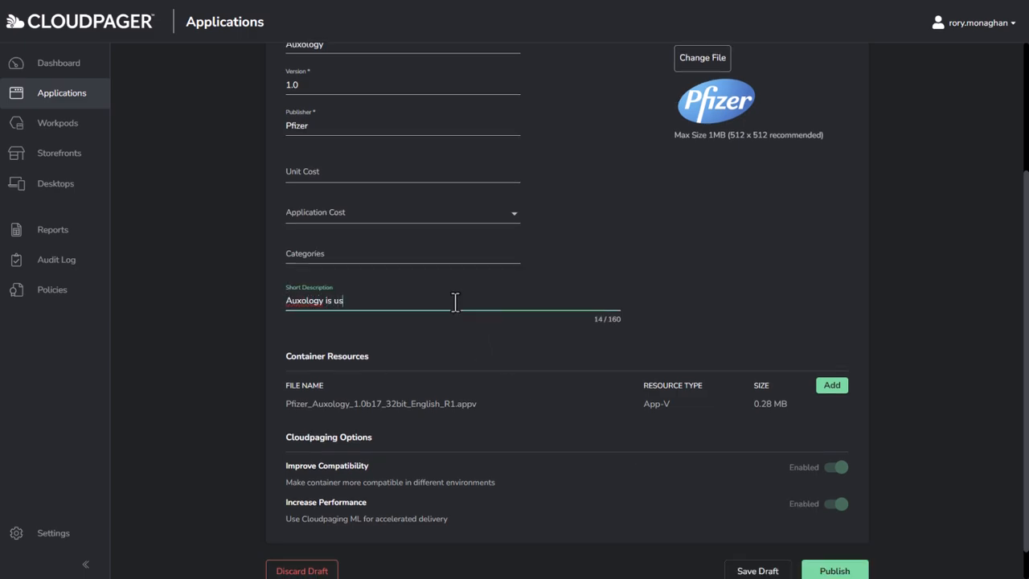
type("ed to calculate heigh and weight percentiles for newborn")
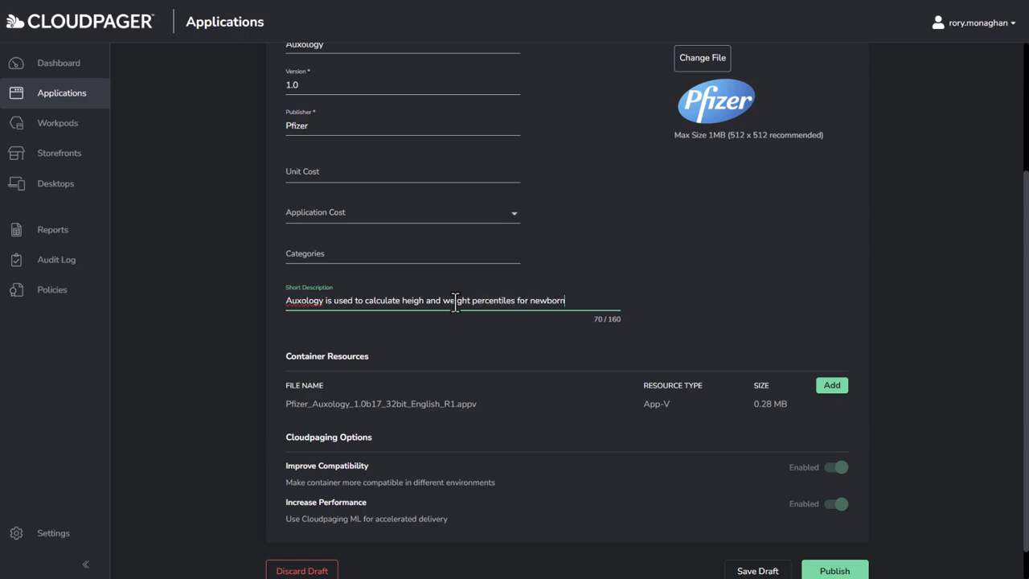
type(" babies")
- Publish the Auxology draft with the comment "Published Auxology 1.0" and return to the applications list
scroll(884, 487, "down", 1)
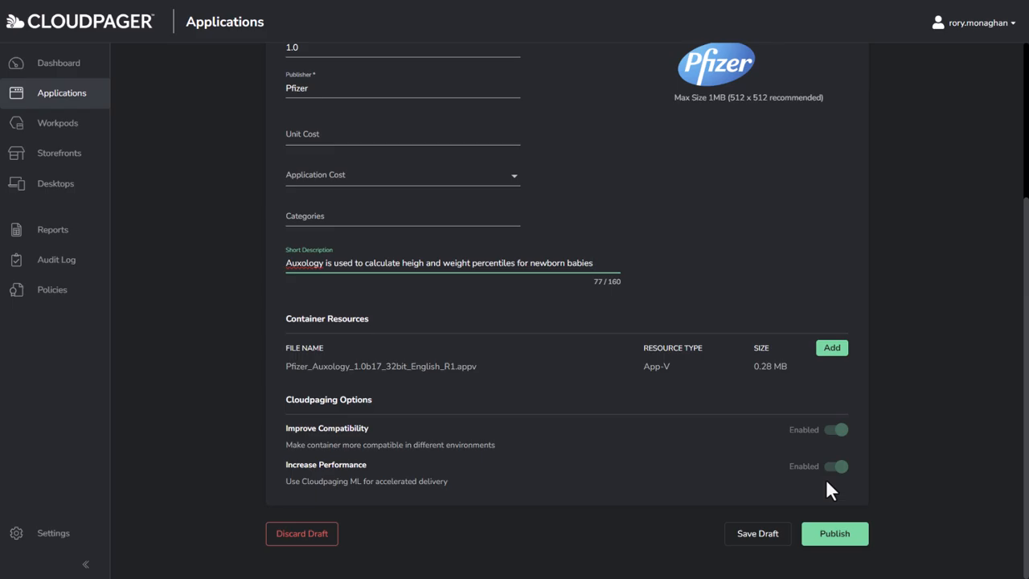
left_click(833, 537)
type("Published Auxology 1.0")
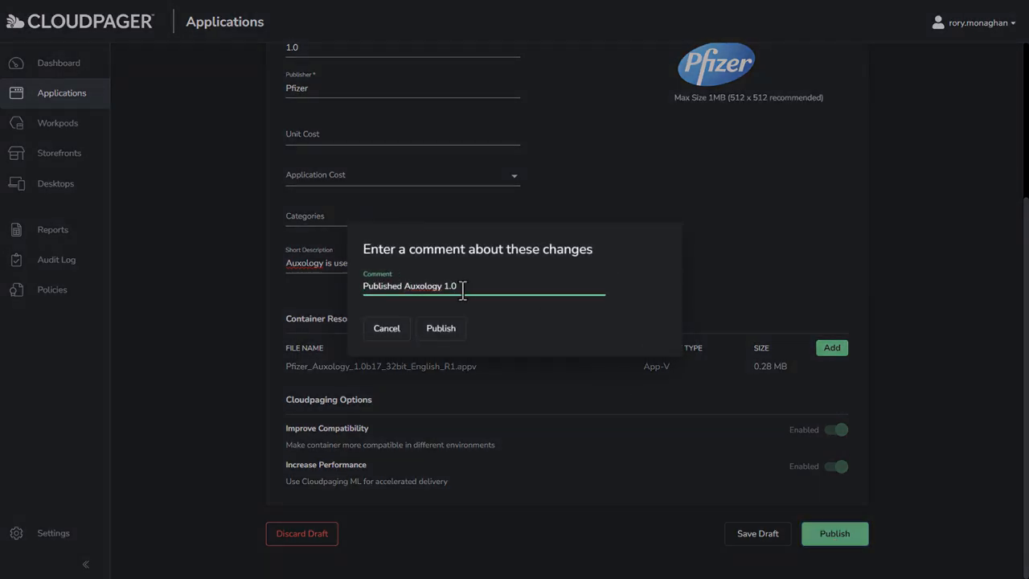
left_click(447, 328)
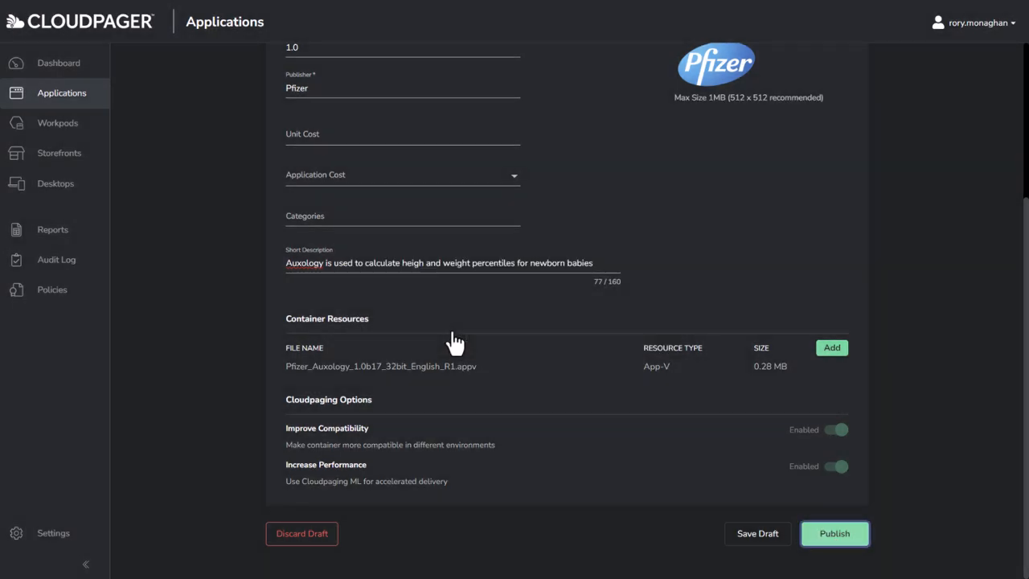
left_click(48, 103)
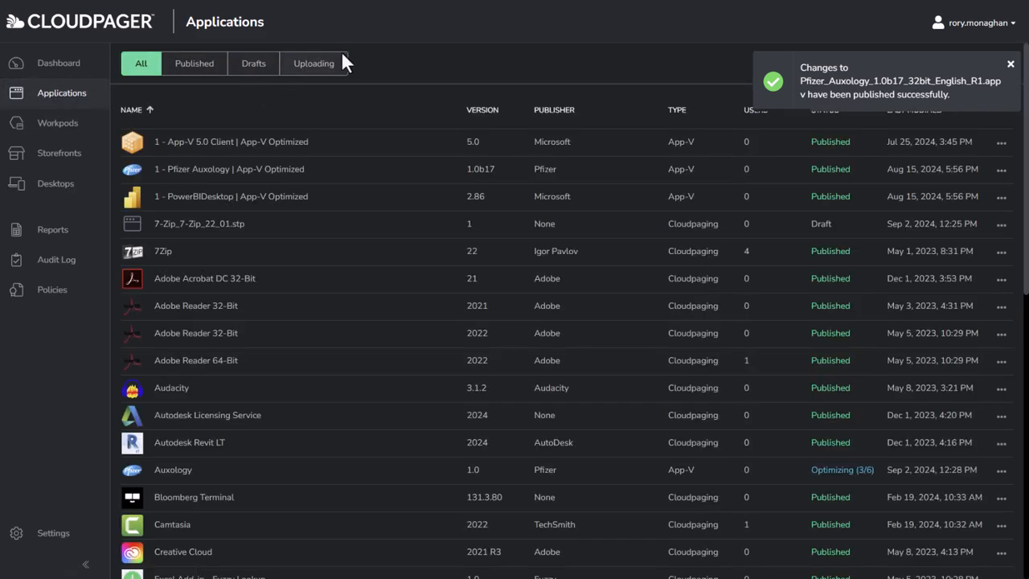
- Edit the 7-Zip_7-Zip_22_01.stp draft, setting its name to 7-Zip, version to 22.01 and publisher to Igor Pavlov
left_click(547, 235)
left_click(834, 98)
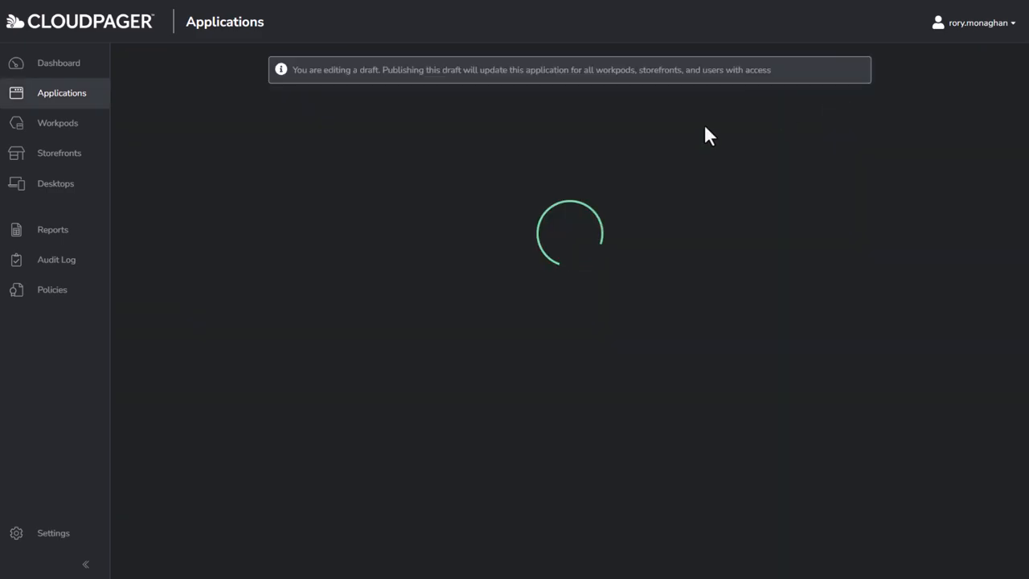
left_click_drag(392, 222, 303, 217)
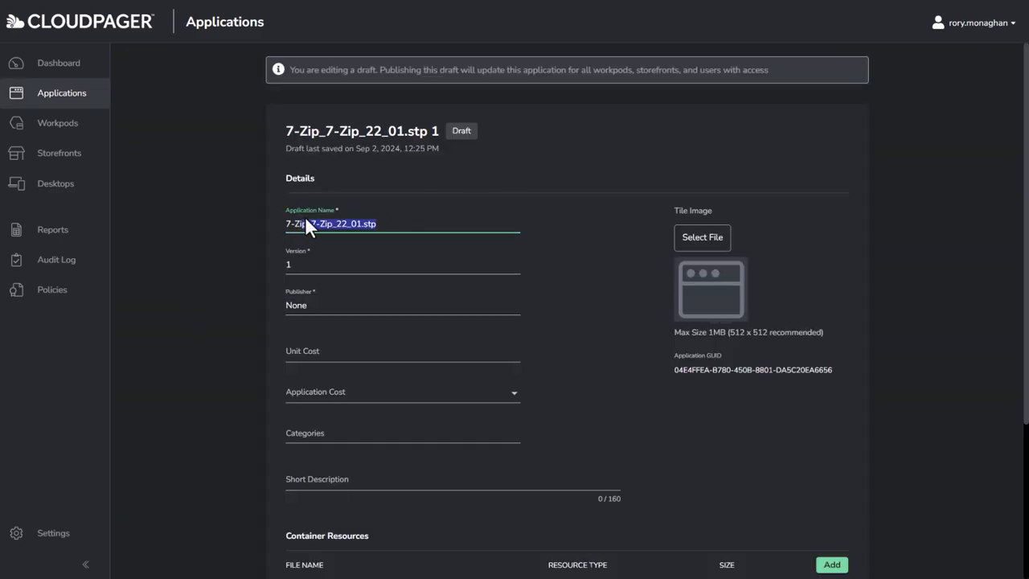
key("BackSpace")
key("Tab")
type("22.01")
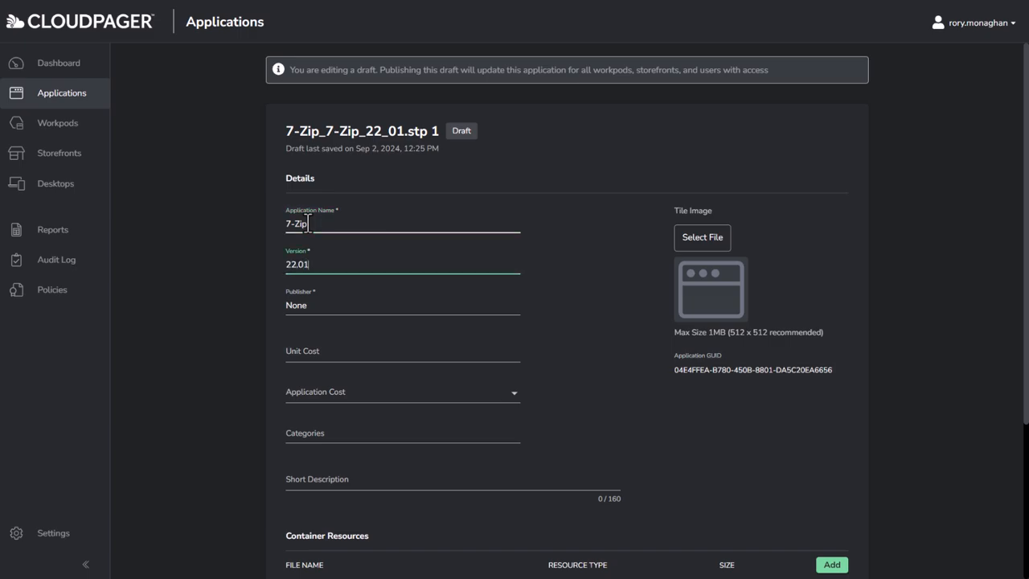
key("Tab")
type("O")
key("BackSpace")
type("I")
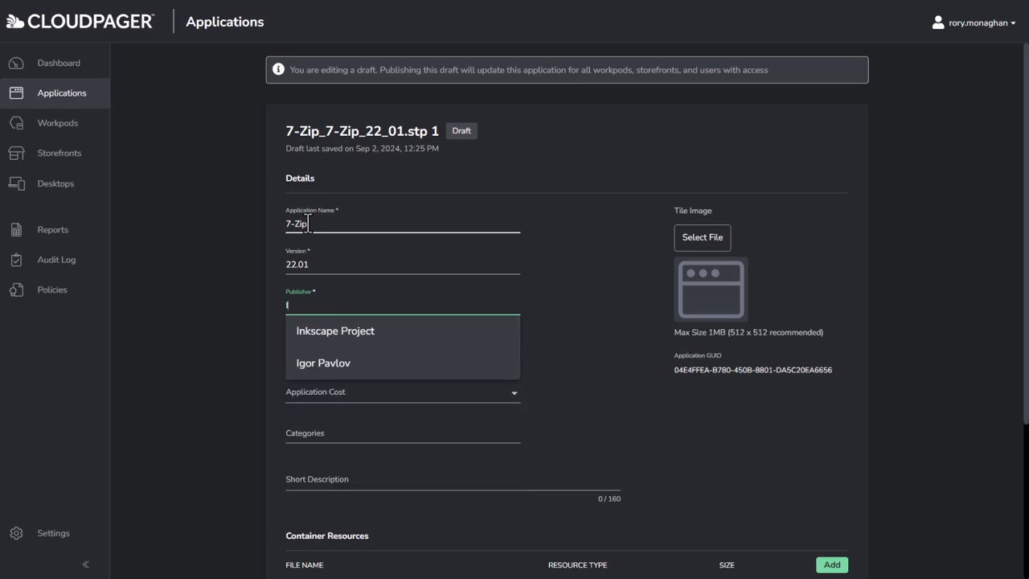
left_click(350, 368)
- Use 7-Zip.png as the tile image and enter the short description "7-Zip is used by our Admins for extracting several compressed file formats"
left_click(702, 239)
double_click(135, 103)
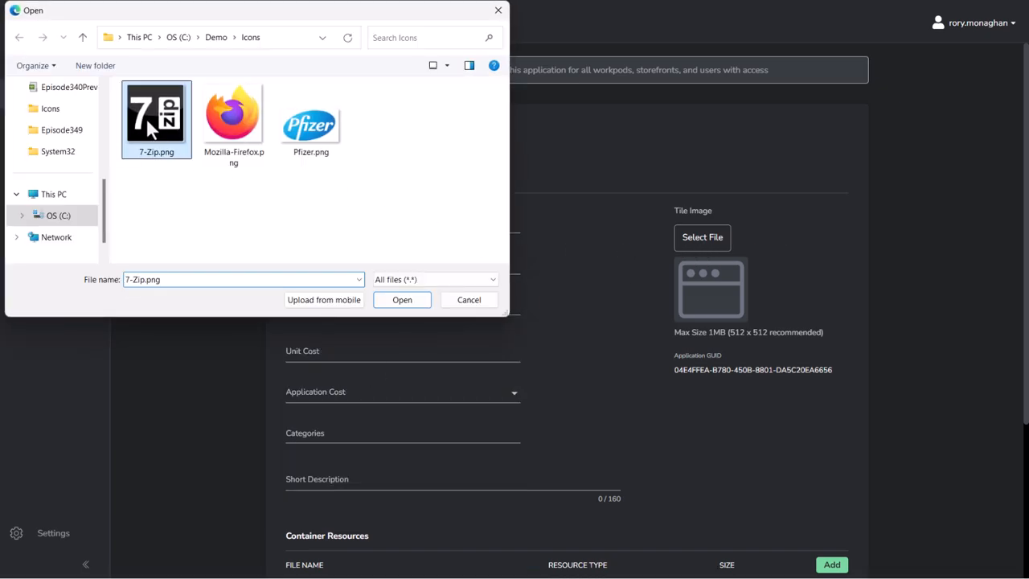
scroll(440, 294, "down", 5)
left_click(347, 262)
type("7-Zip is ")
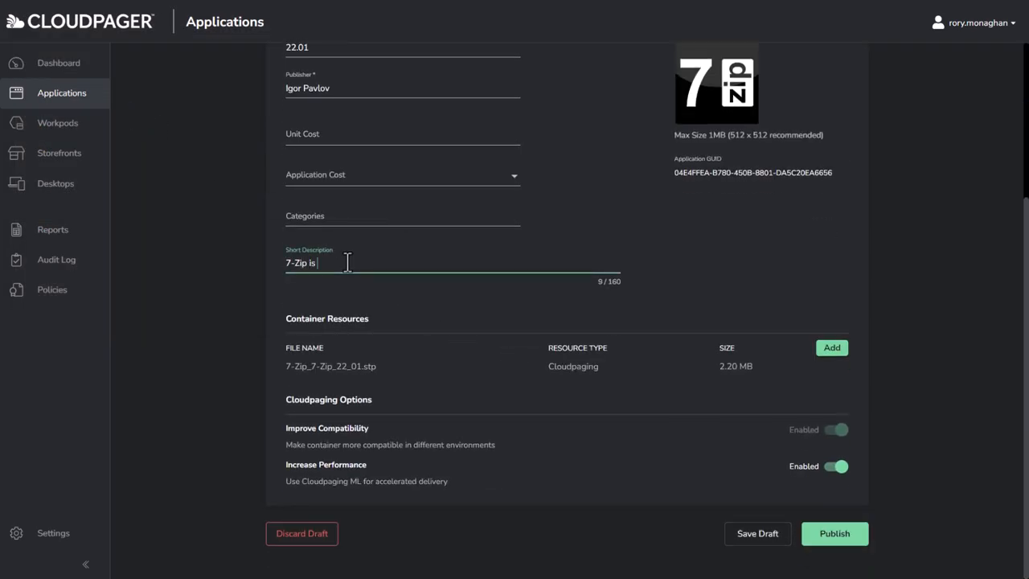
type("used by our Admins for extracting several compressed file formats")
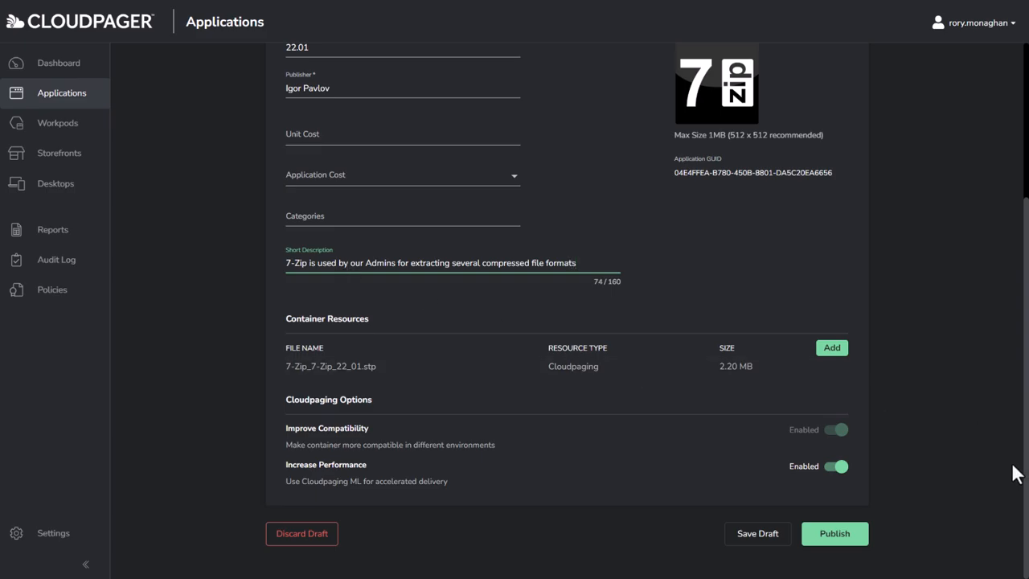
- Publish the 7-Zip draft with the comment "Published 7-Zip 22.01"
left_click(852, 542)
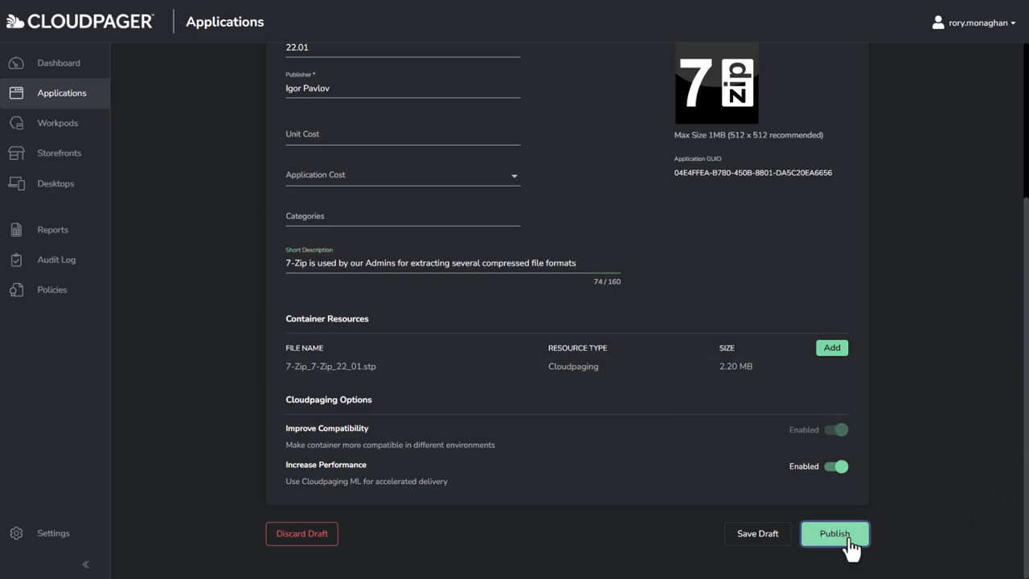
type("Publ")
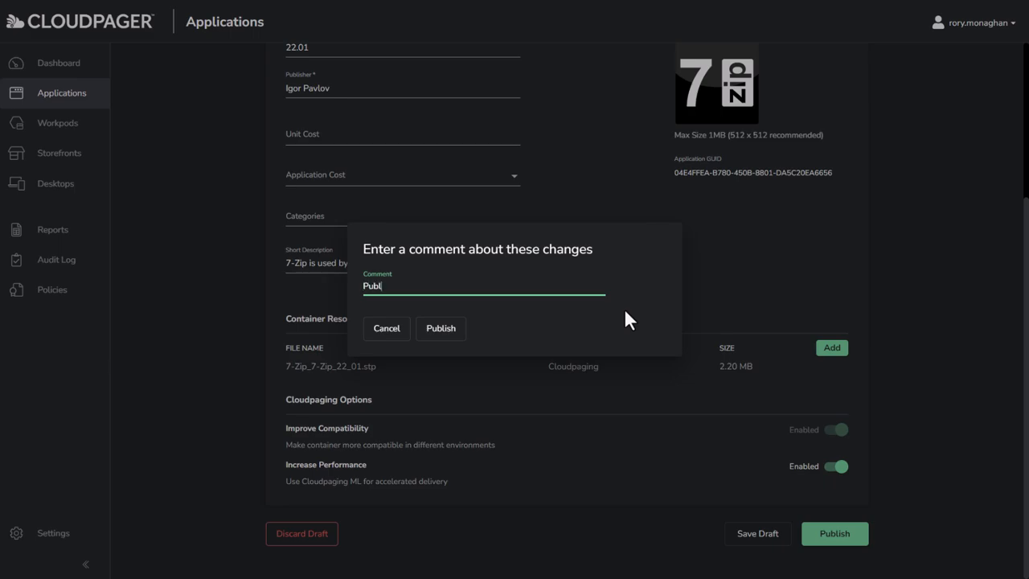
type("ished 7-Zip 22.01")
left_click(451, 327)
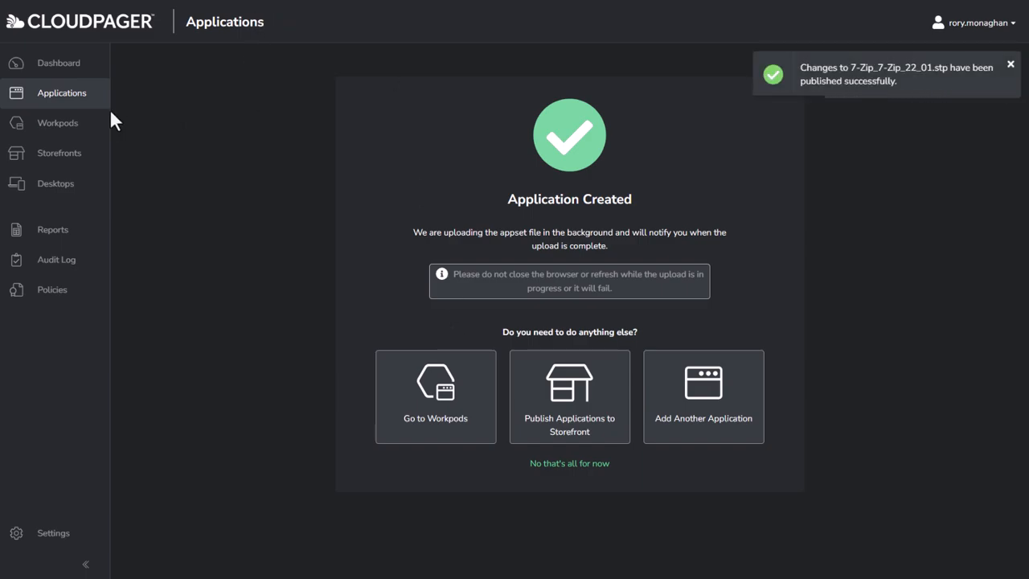
- Sort the applications list by ascending status and go to the workpods list
left_click(86, 108)
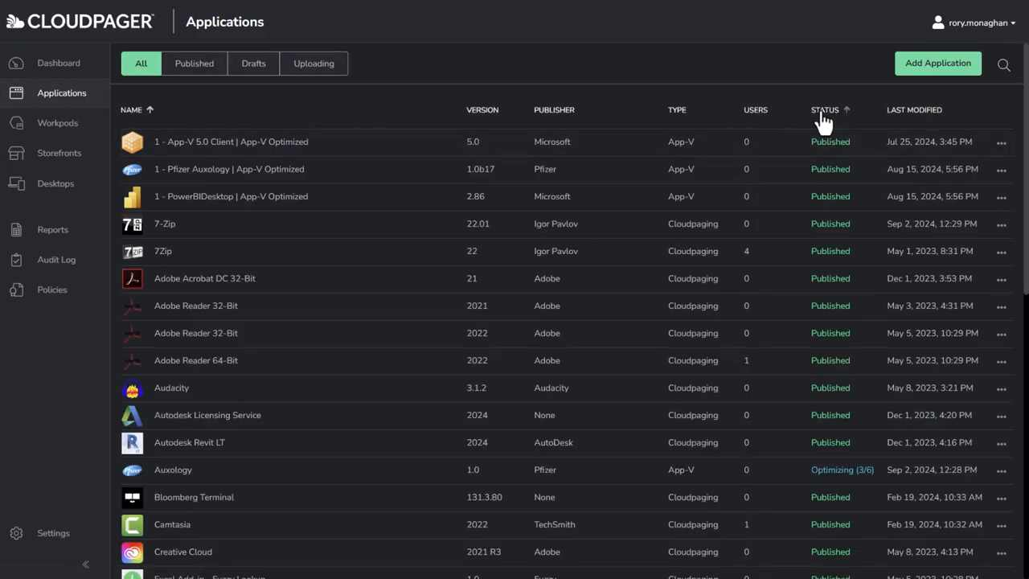
left_click(828, 112)
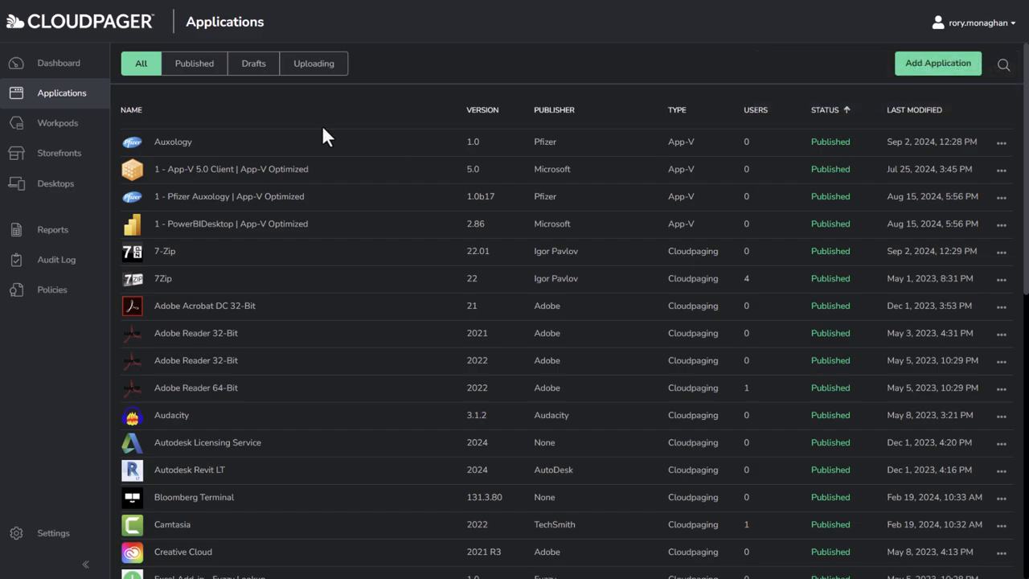
left_click(85, 134)
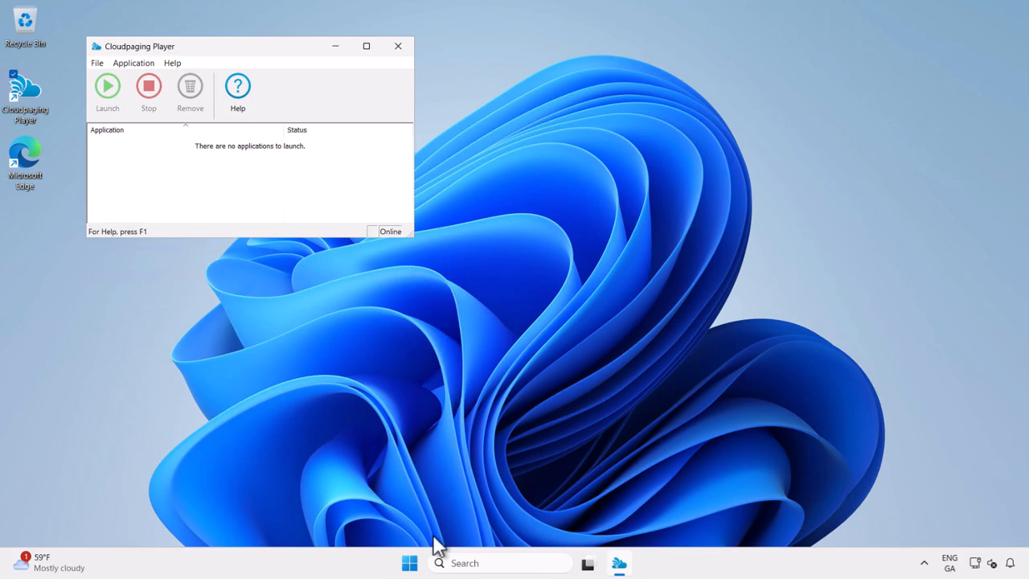
- Look through the full list of installed apps on the Windows client desktop to check which applications are present
left_click(409, 562)
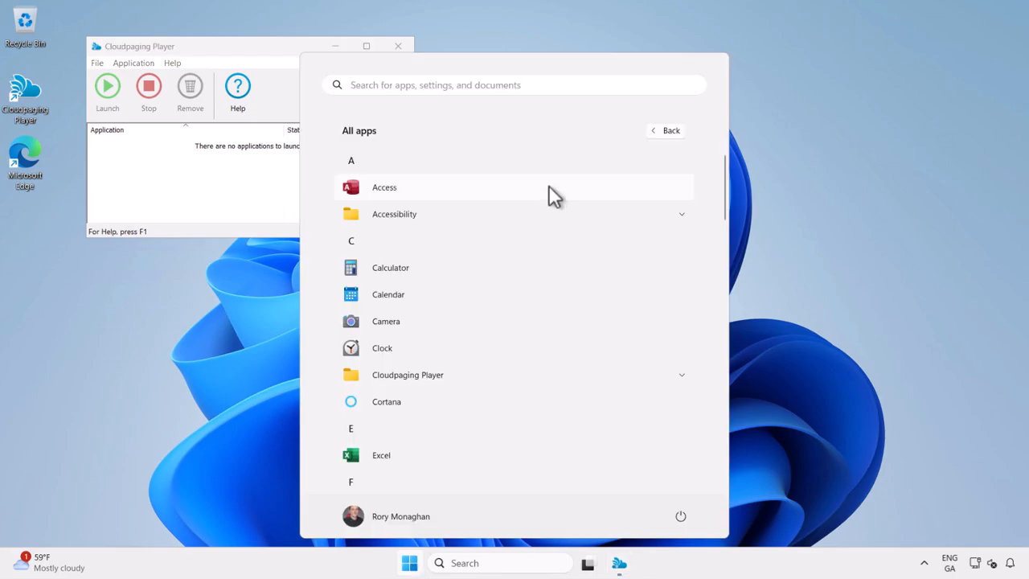
scroll(549, 189, "down", 3)
scroll(550, 188, "down", 5)
scroll(550, 188, "down", 9)
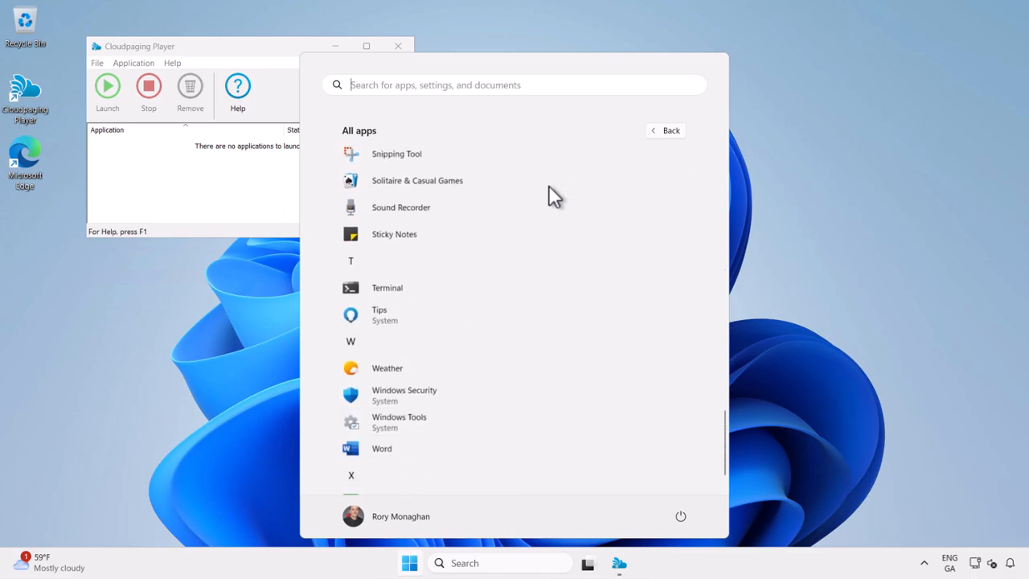
scroll(548, 184, "up", 10)
scroll(548, 189, "up", 8)
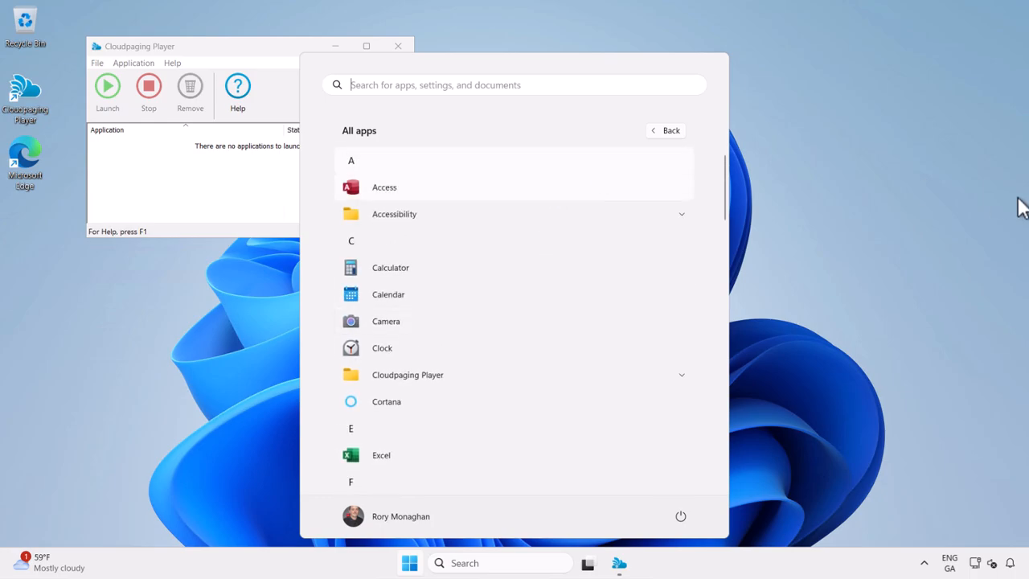
left_click(876, 256)
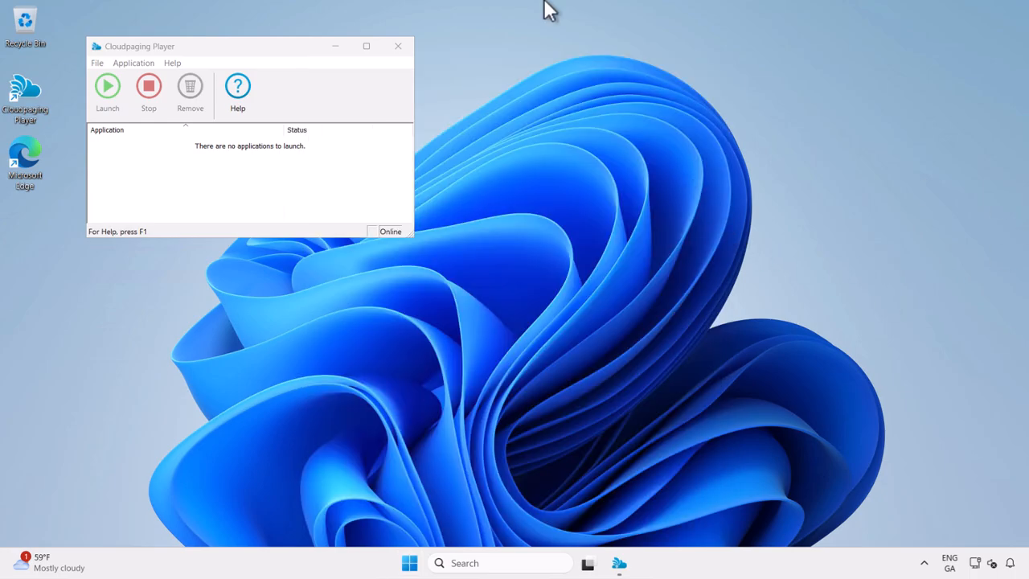
- Switch back to Cloudpager and add a workpod named Contractors with the description "This Workpod contains all applications required by temp contractors"
left_click(517, 11)
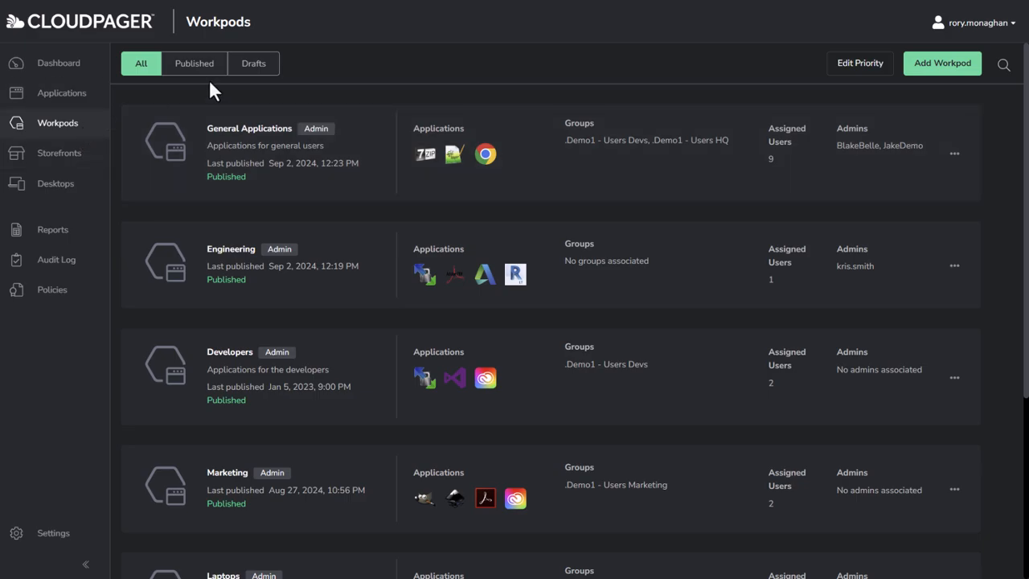
left_click(944, 71)
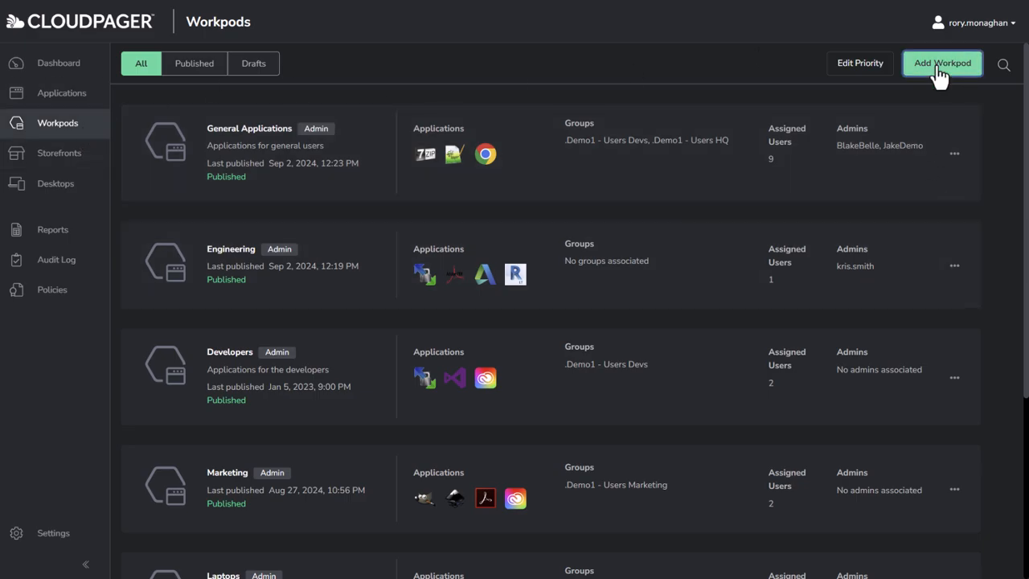
left_click(439, 206)
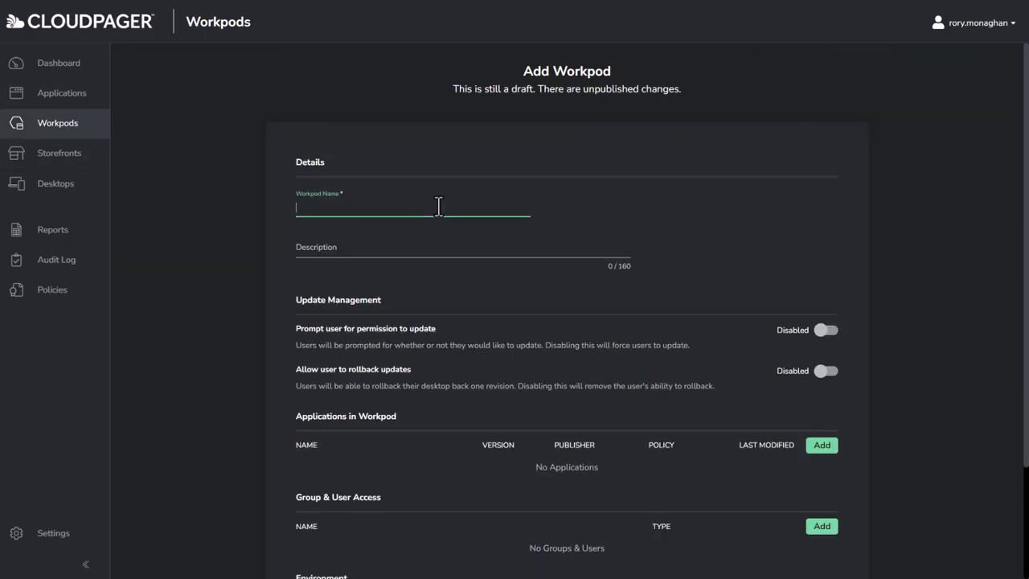
type("Contractors")
key("Tab")
type("This Work")
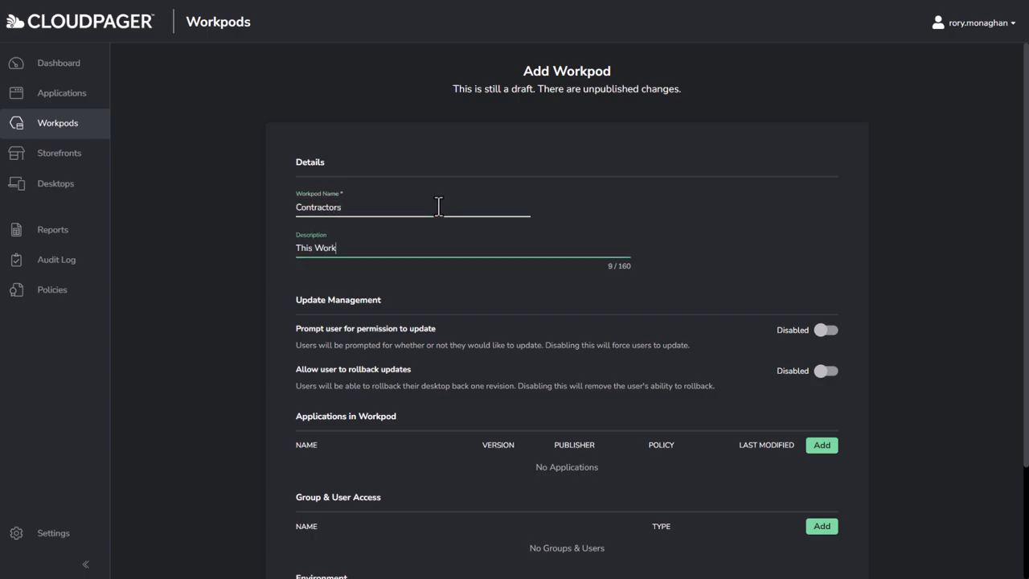
type("pod contains all applications required by temp contractors")
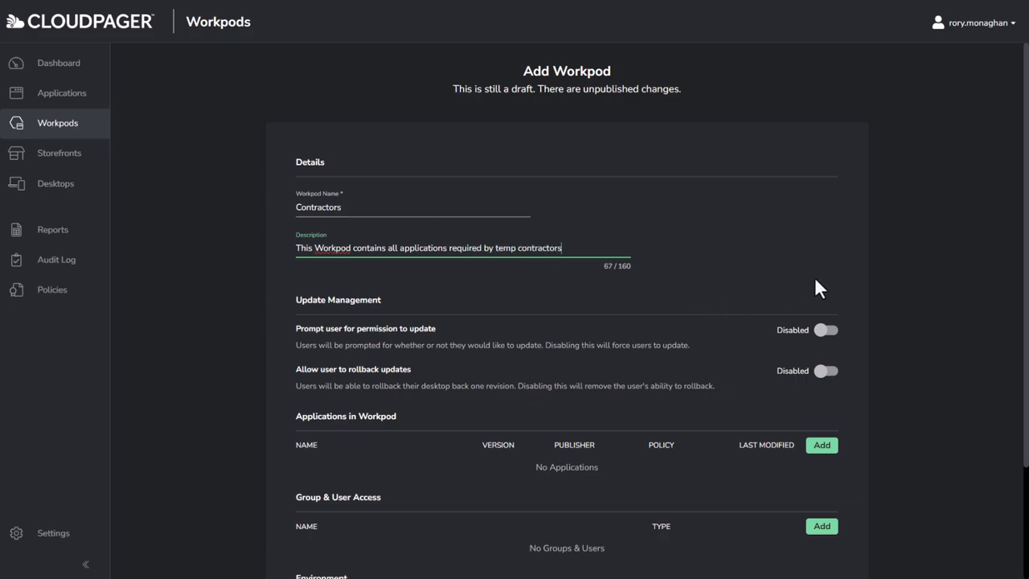
- Add the applications 7-Zip 22.01, Auxology 1.0, Firefox 127.0.2 and Inkscape 0.92.5 to the Contractors workpod
scroll(911, 345, "down", 2)
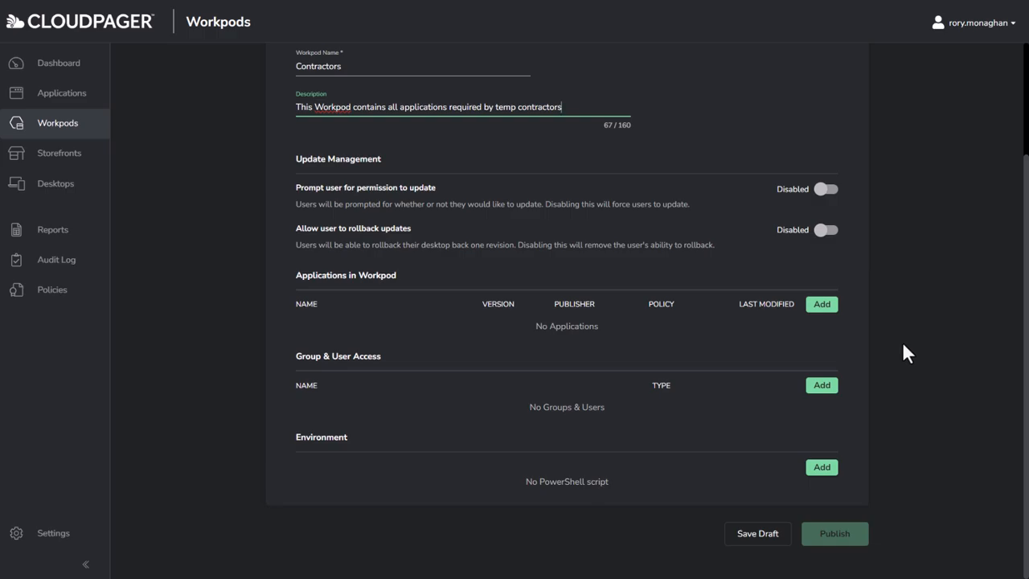
left_click(821, 313)
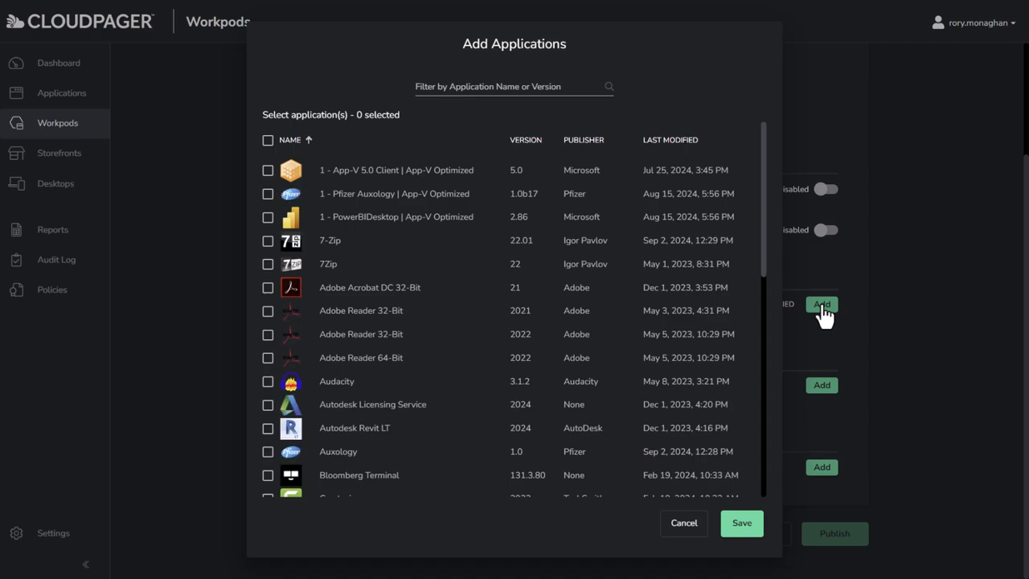
left_click(268, 241)
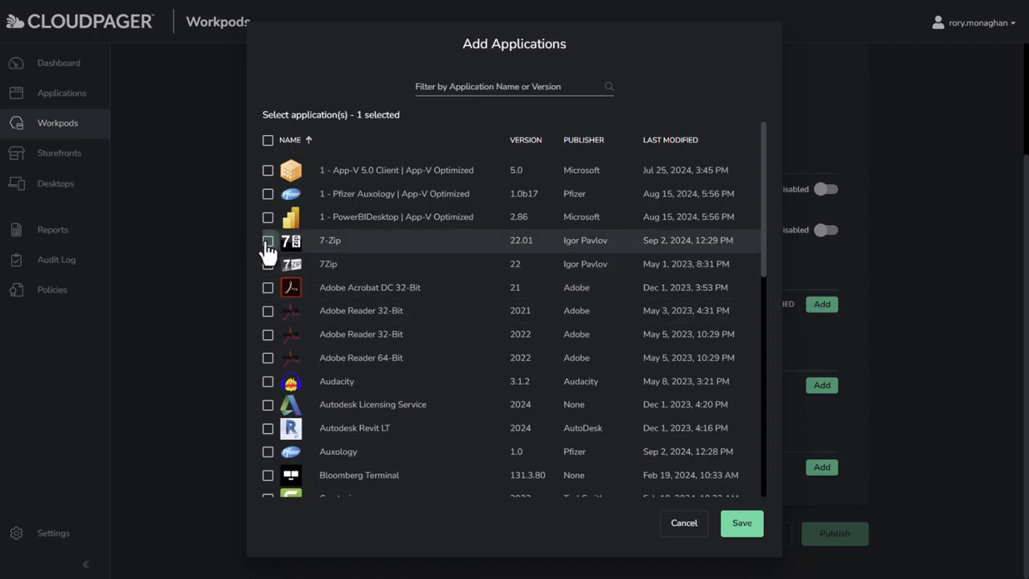
left_click(269, 452)
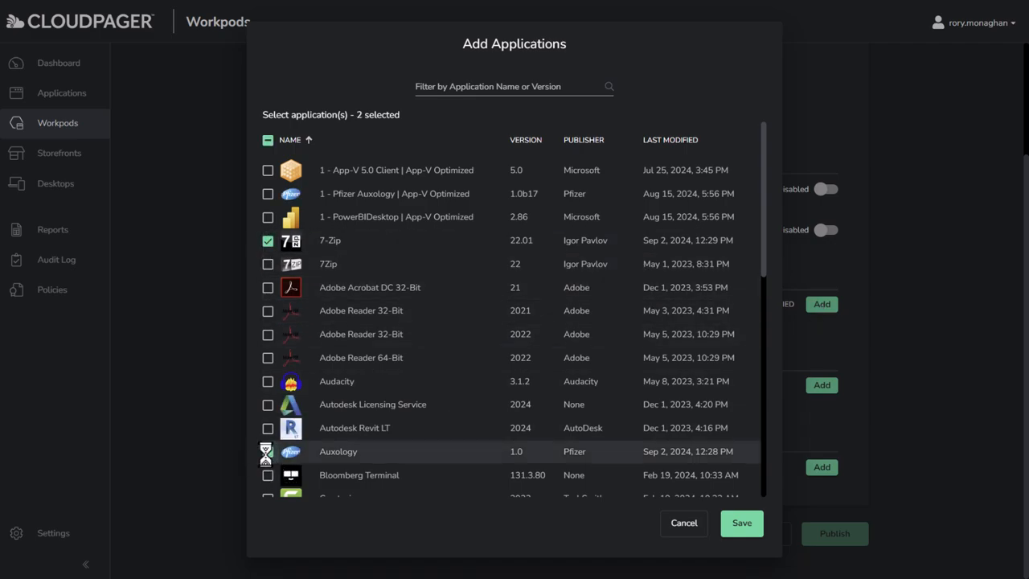
left_click_drag(764, 232, 769, 389)
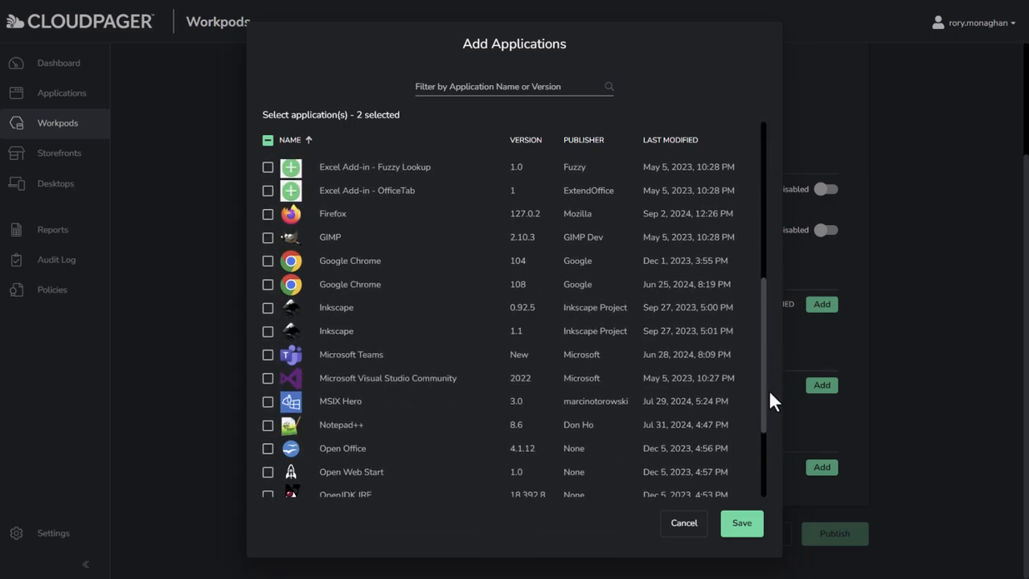
left_click(267, 211)
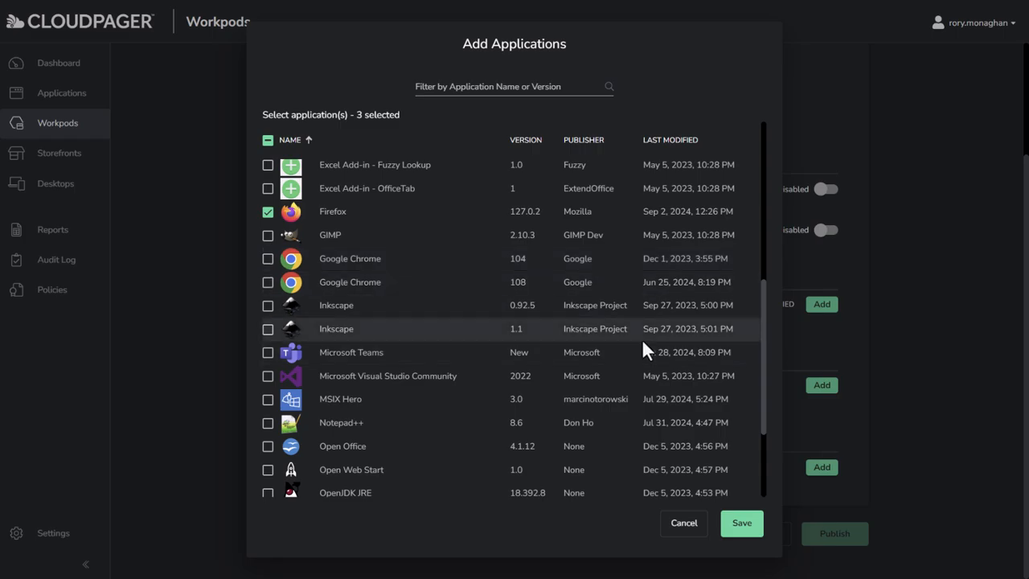
left_click(268, 306)
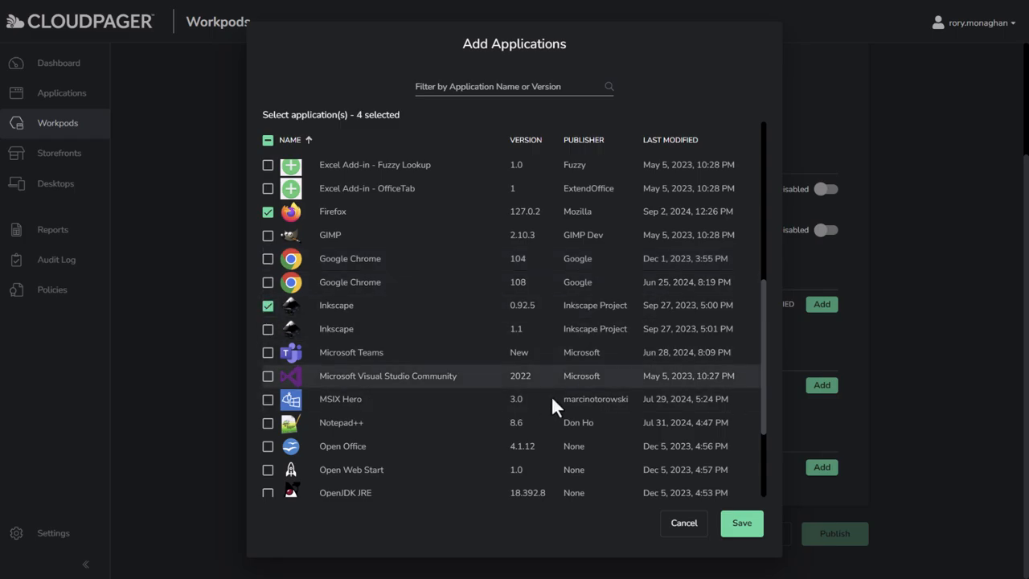
left_click(738, 531)
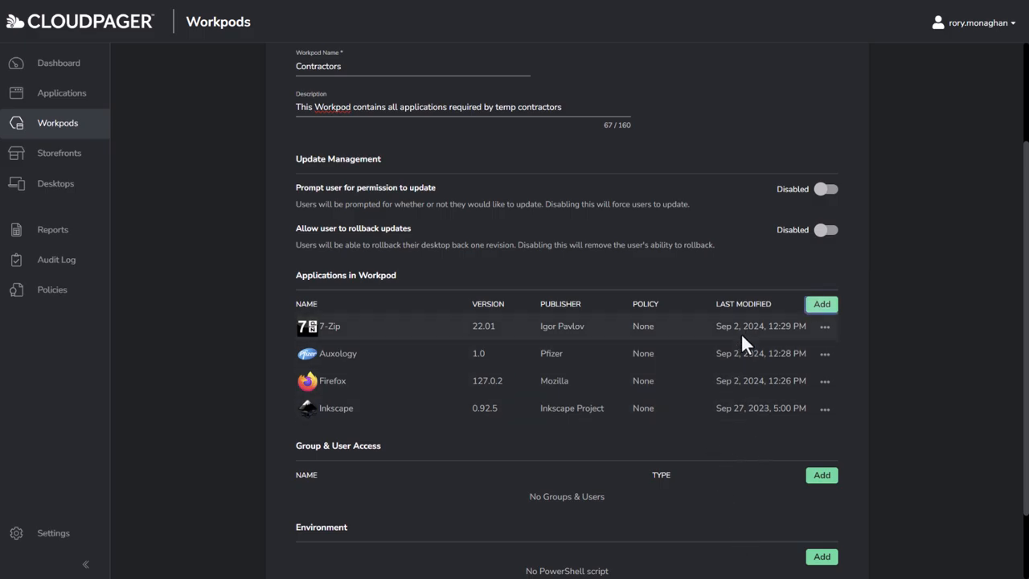
- Give the group ".Demo1 - Temp Contractors" access to the Contractors workpod
scroll(904, 461, "down", 1)
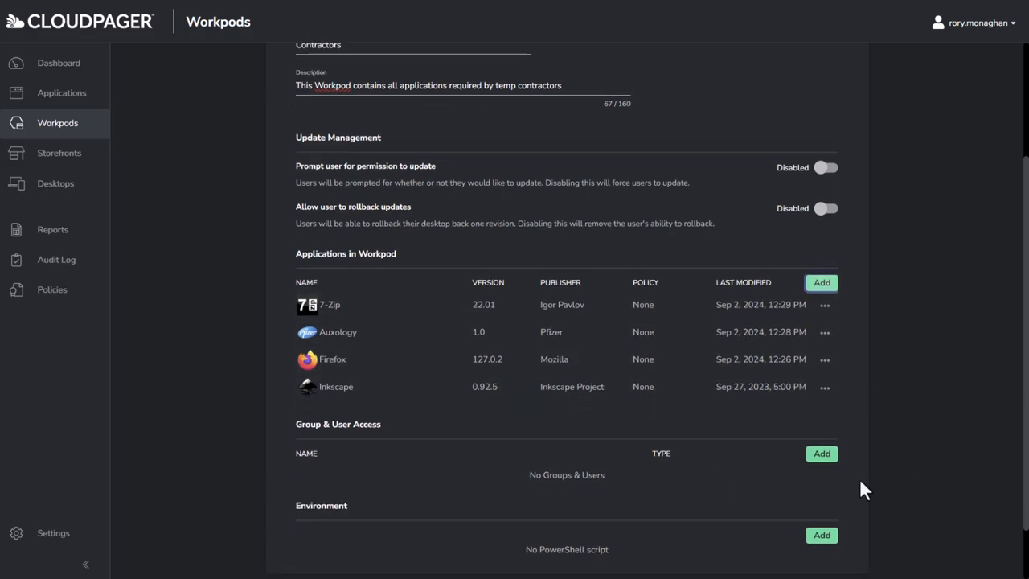
left_click(821, 455)
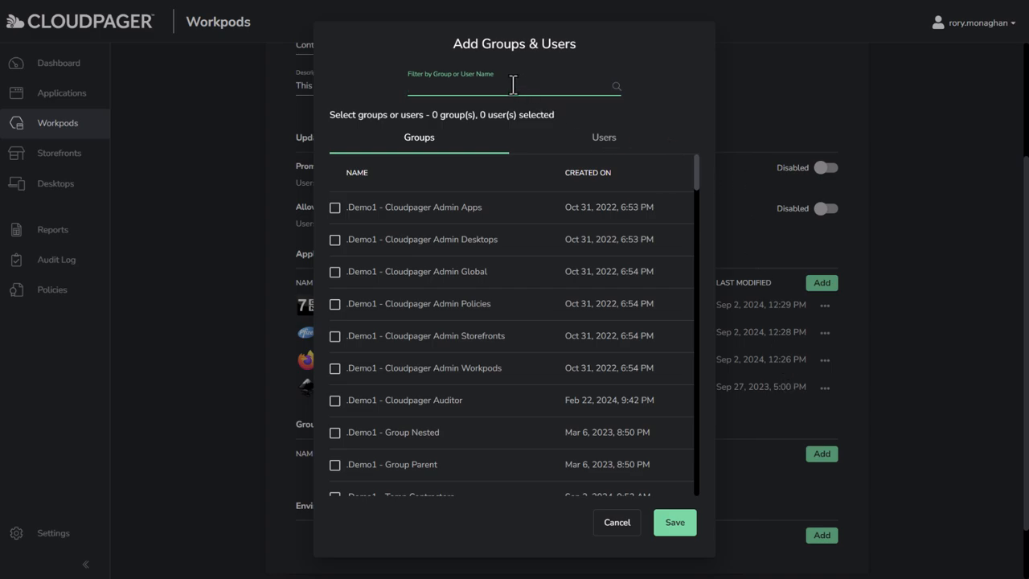
type(".Demo1 - ")
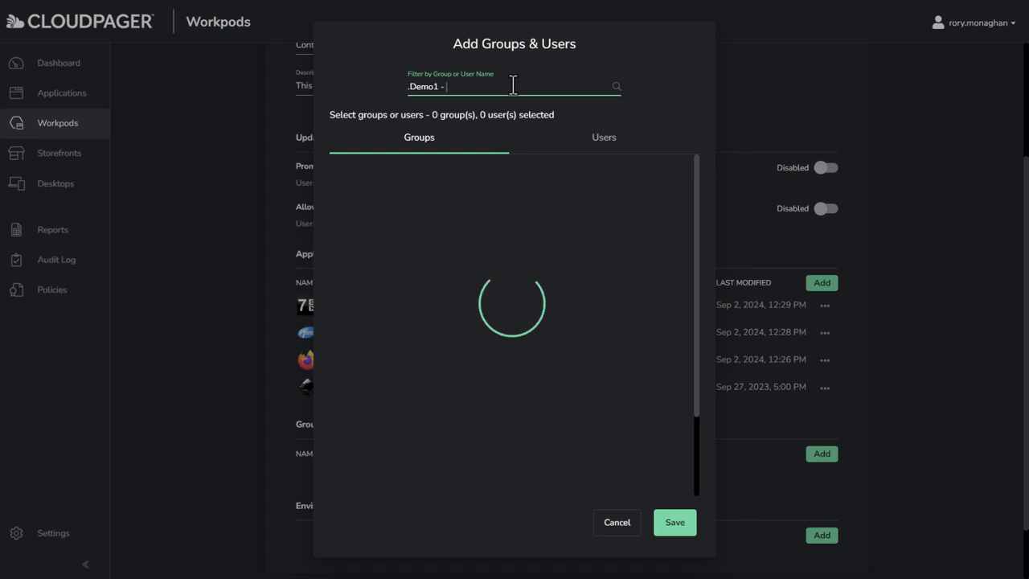
type("Temp")
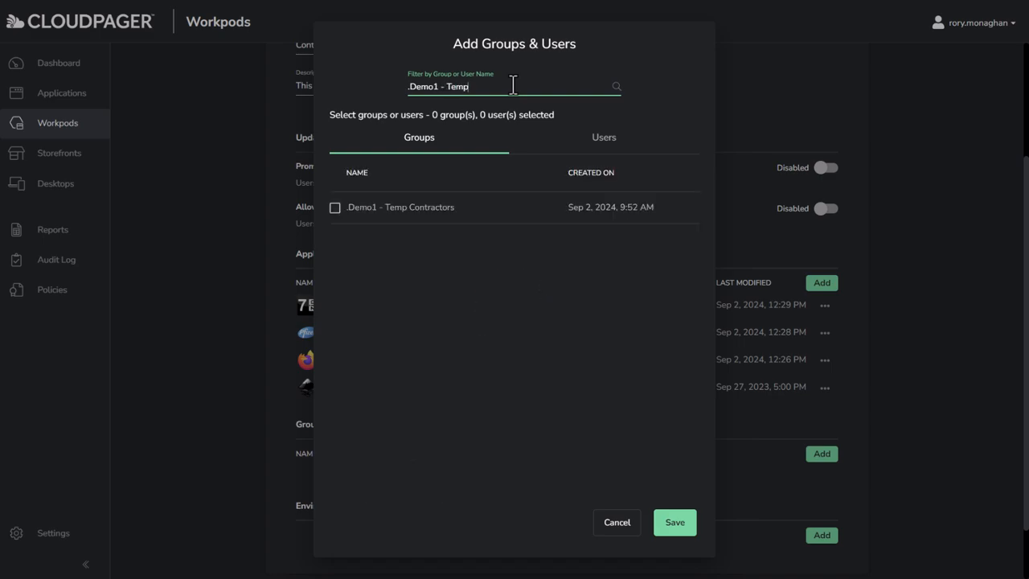
left_click(334, 209)
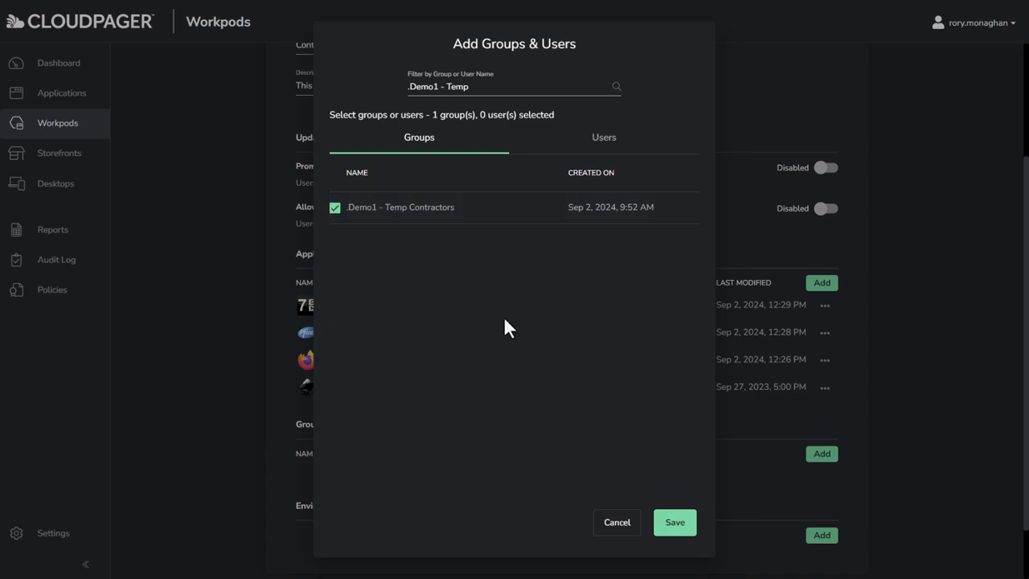
left_click(681, 530)
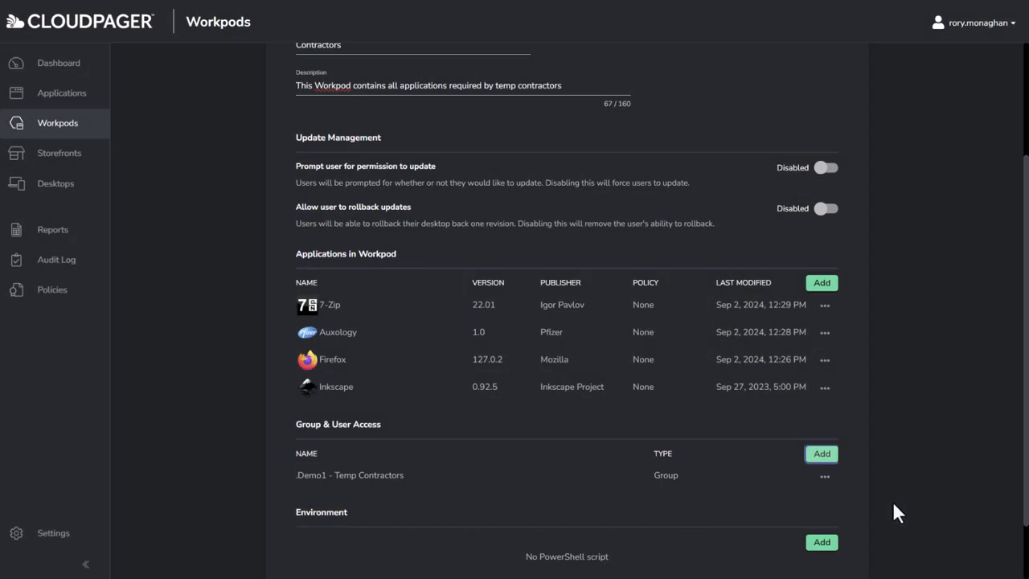
- Search the assignable users by an individual's first name and leave the selection without adding anyone
left_click(821, 453)
left_click(538, 87)
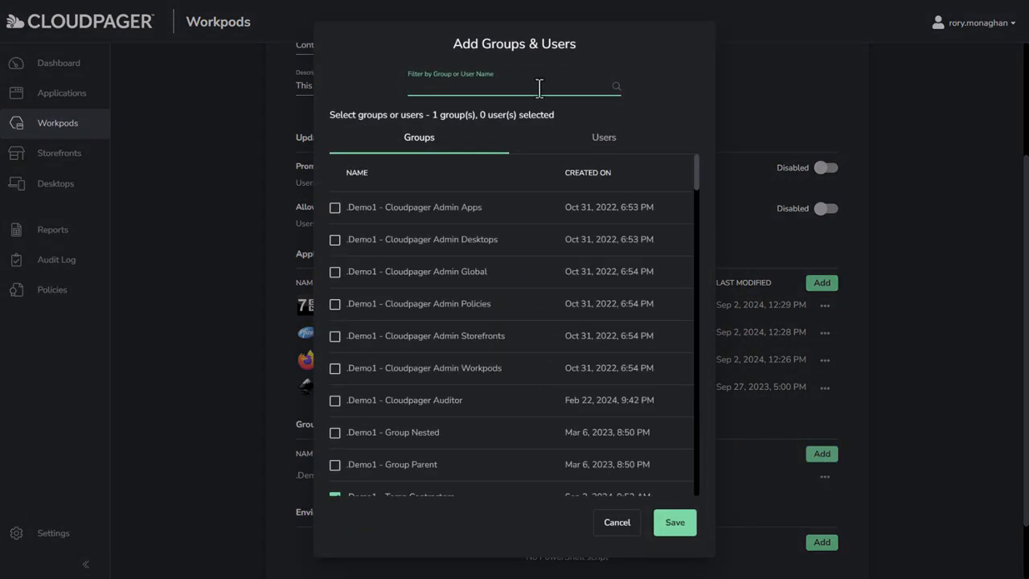
type("rory")
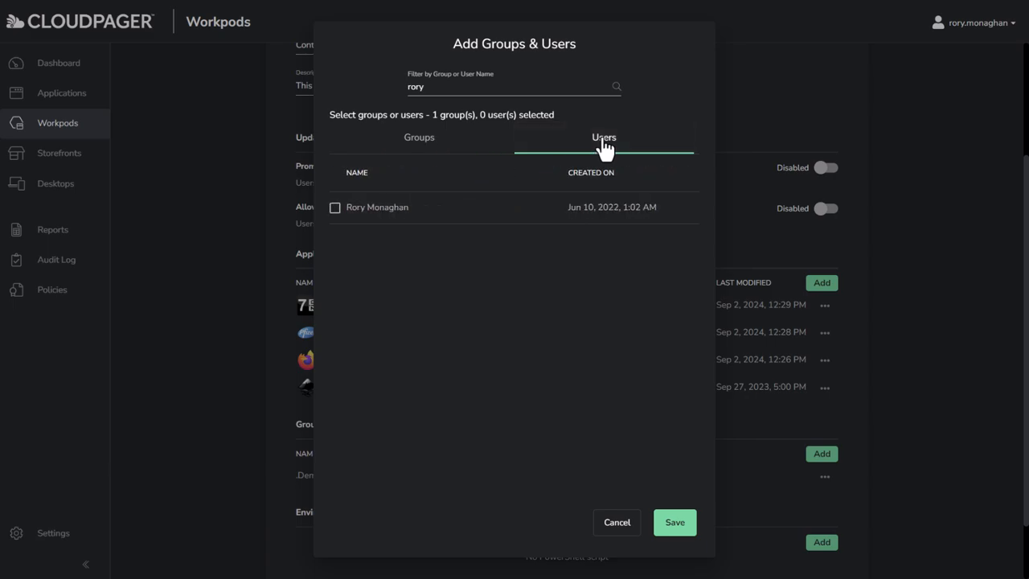
left_click(615, 524)
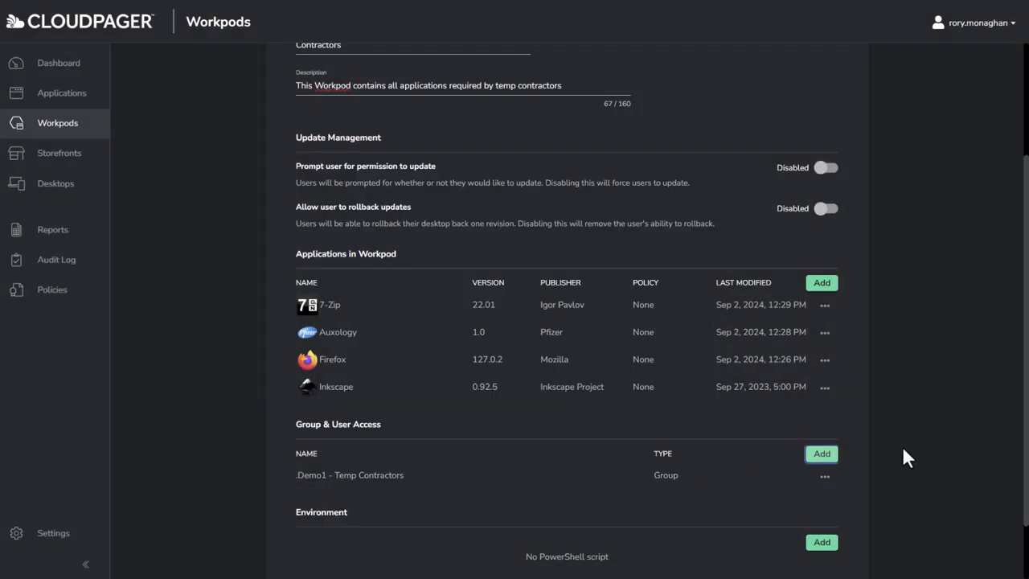
- Publish the Contractors workpod with the comment "CHG000456 - 7-Zip 22.01, Auxology 1.0, Firefox 127.0.2, InkScape 0.92.5"
scroll(926, 518, "down", 2)
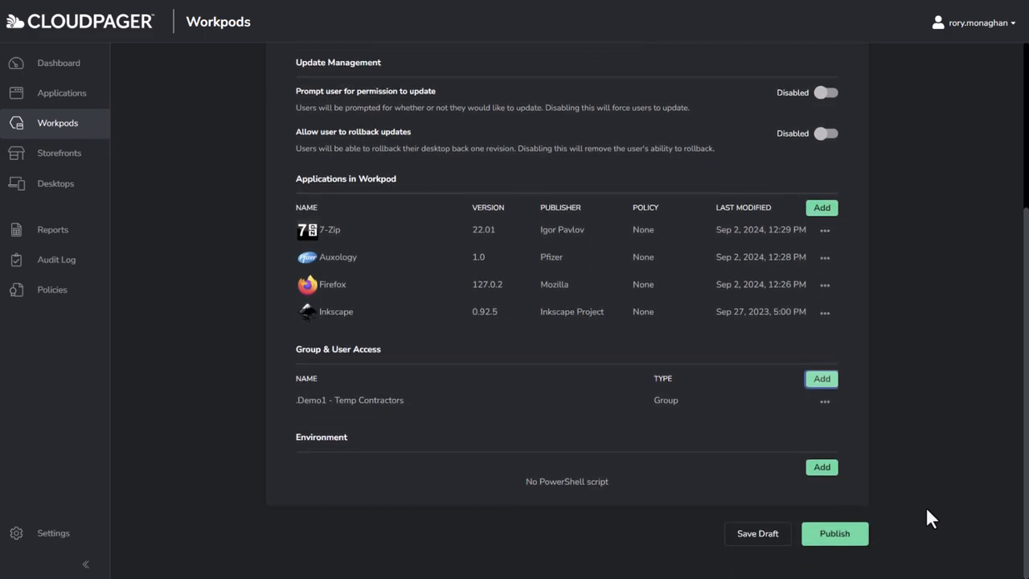
left_click(848, 553)
type("CHG000456 - 7-zip")
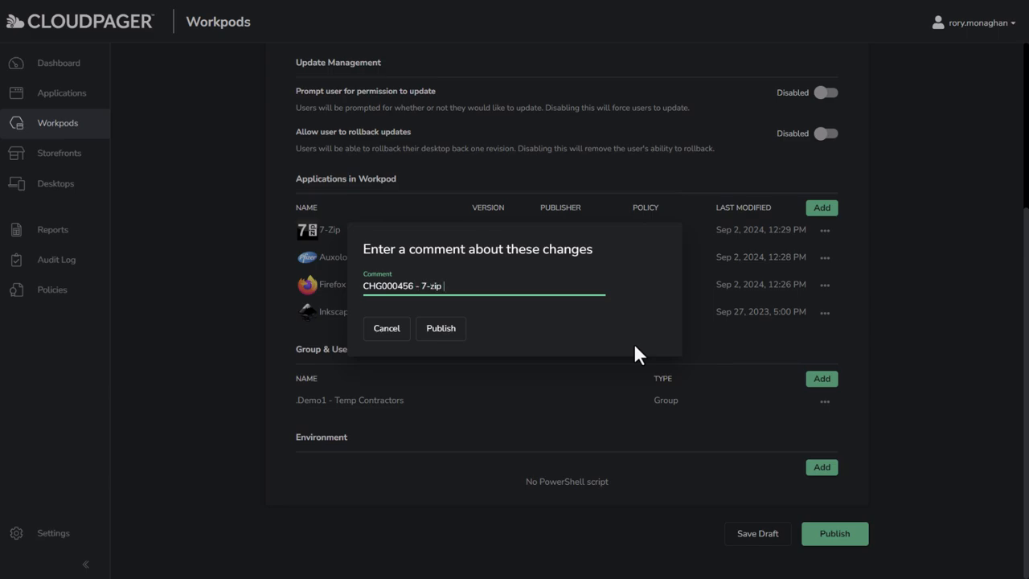
key("BackSpace")
key("BackSpace")
key("BackSpace")
key("BackSpace")
type("Zip 22.01, Auxology 1.0, Firefox 127.0.2,")
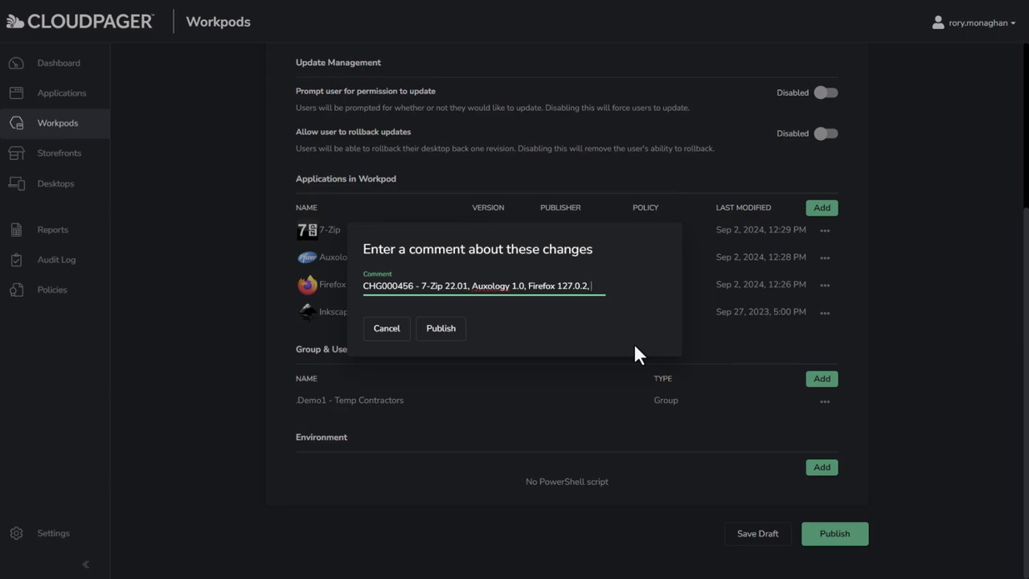
type(" InkScape 0.92.5")
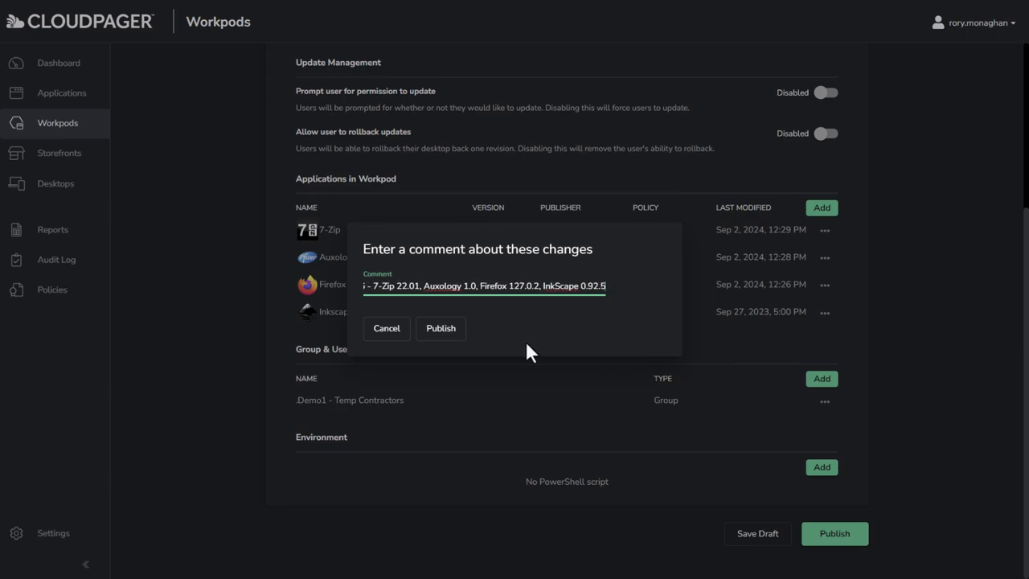
left_click(447, 332)
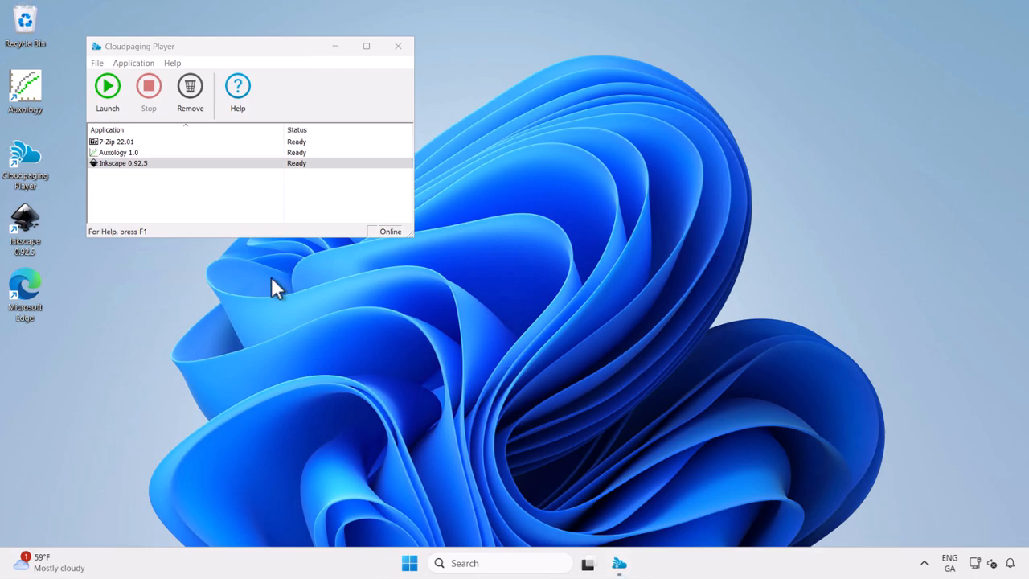
- On the Windows client desktop, launch 7-Zip 22.01 from Cloudpaging Player and close it again
left_click(164, 143)
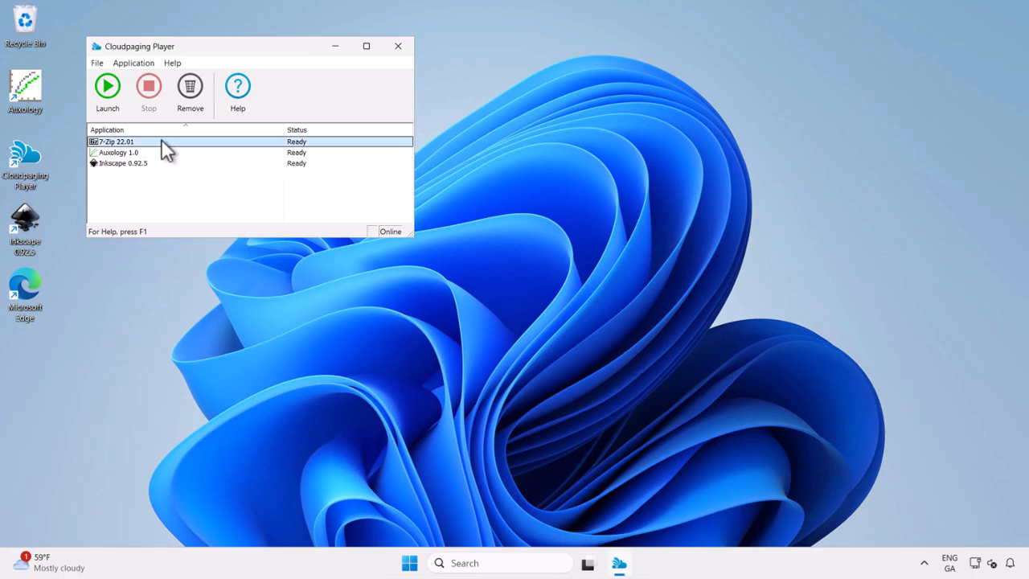
right_click(164, 145)
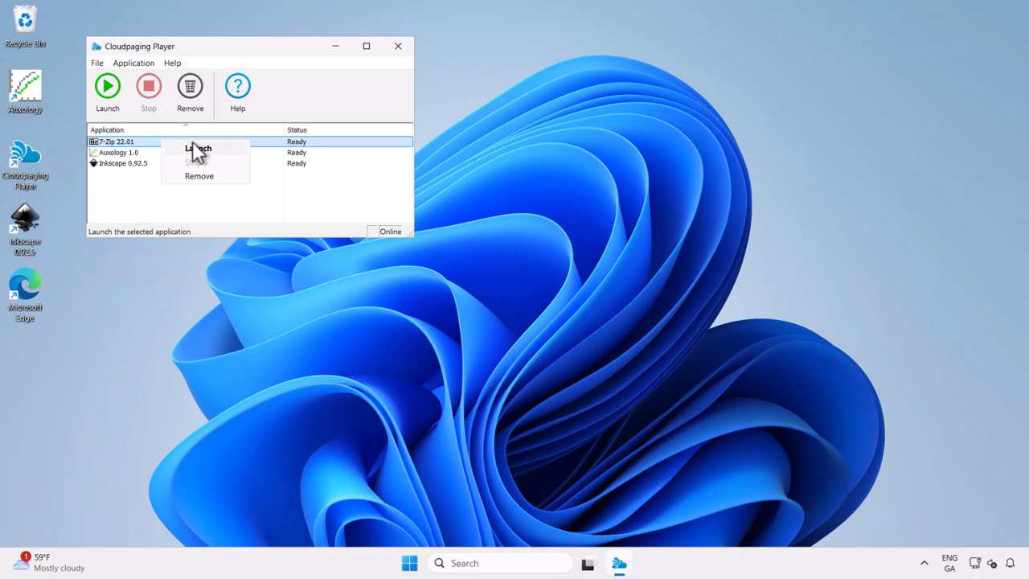
left_click(196, 148)
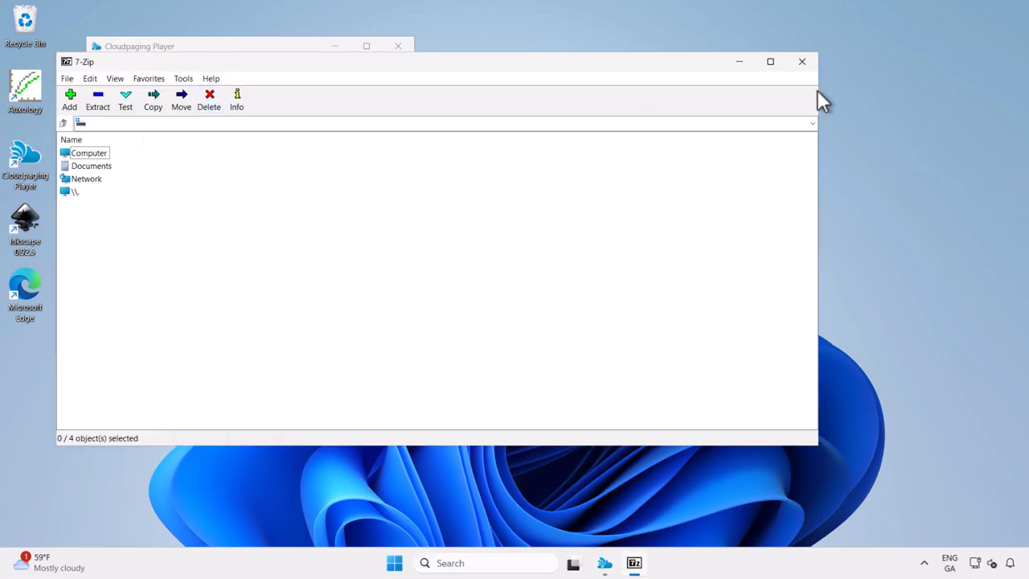
left_click(802, 62)
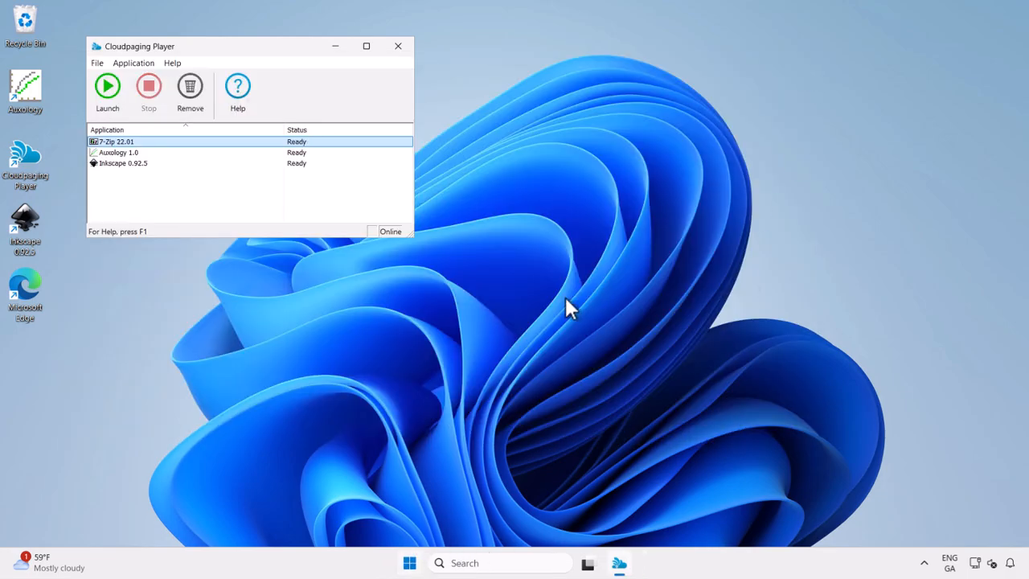
- Launch 7-Zip from the full list of installed apps, check its version information, and close it
key("super")
left_click(671, 131)
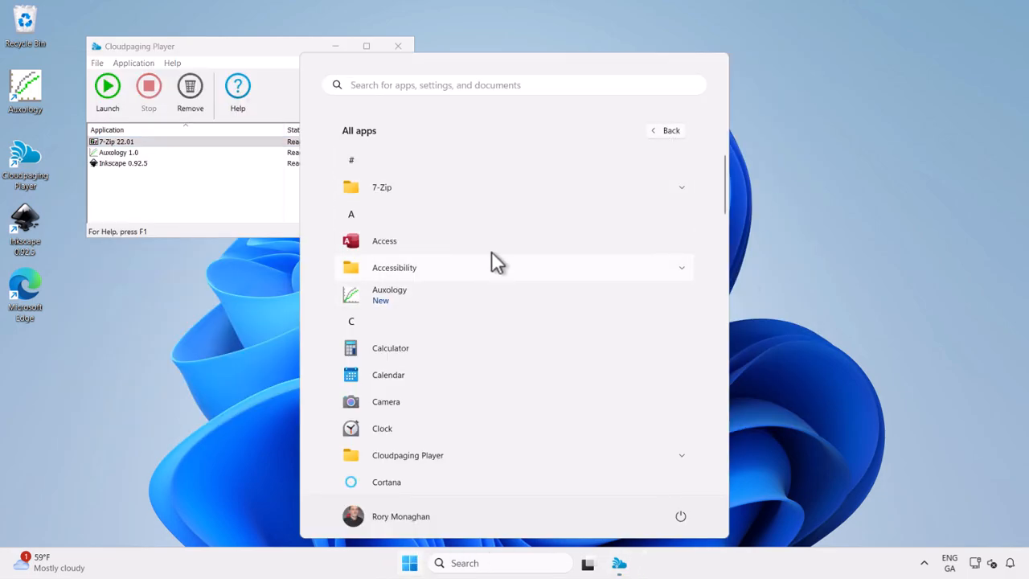
left_click(540, 190)
left_click(466, 210)
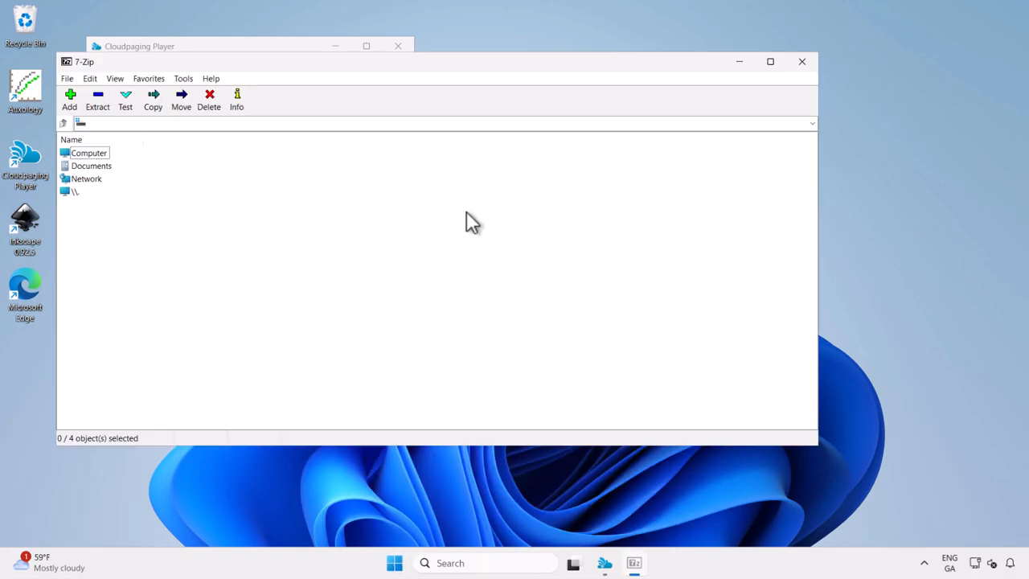
left_click_drag(402, 61, 504, 165)
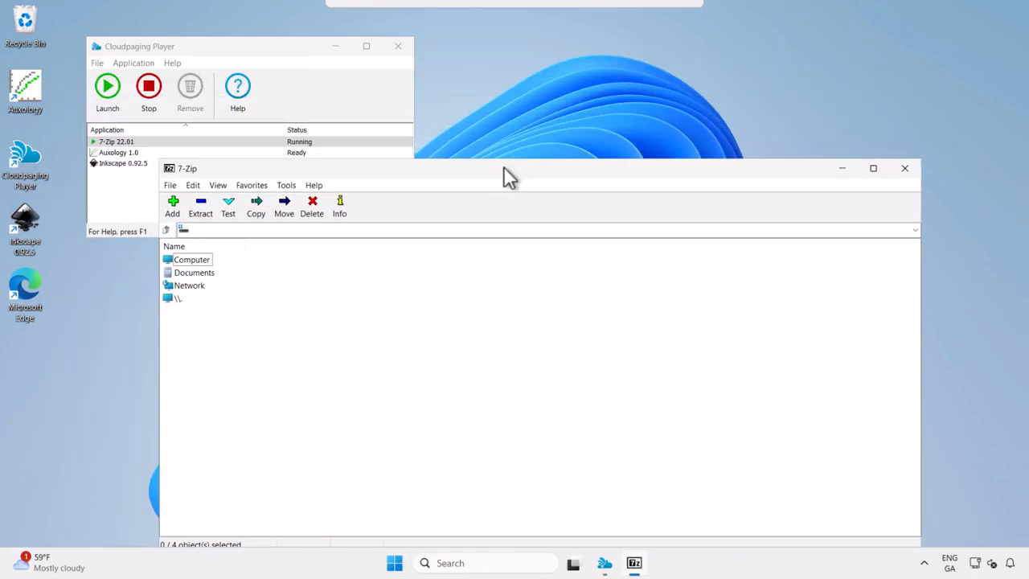
left_click(313, 185)
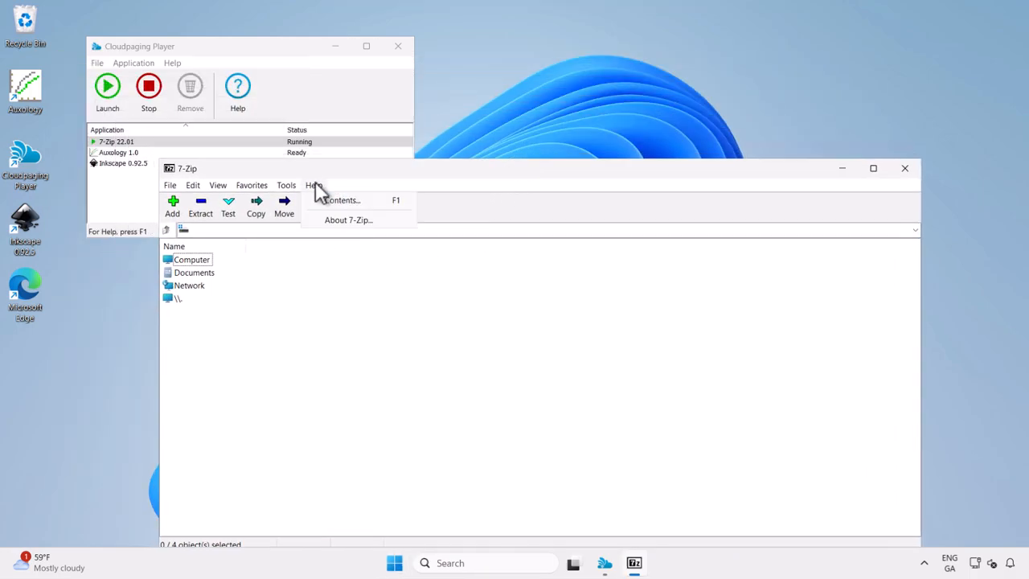
left_click(351, 220)
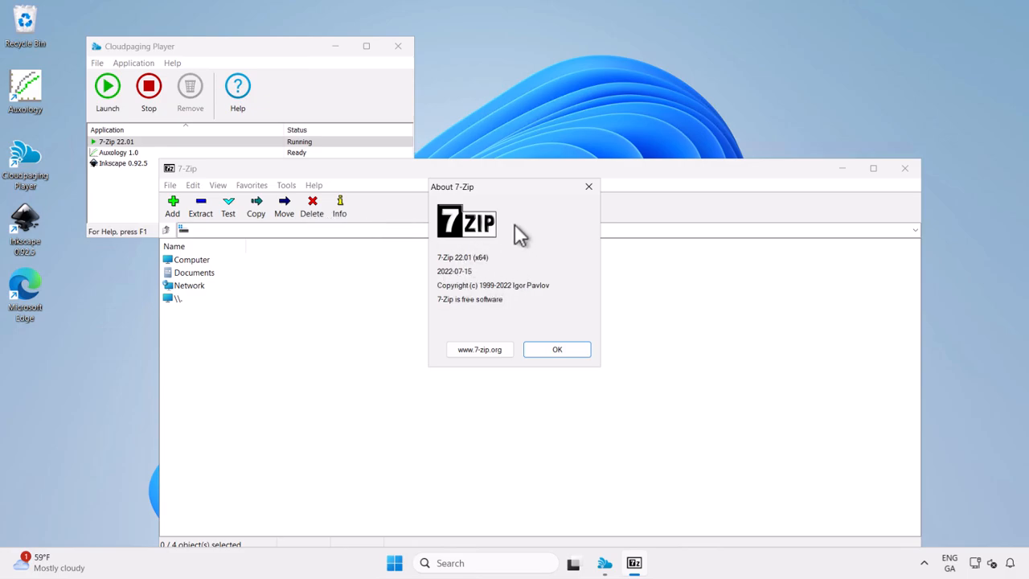
left_click(588, 187)
left_click(904, 169)
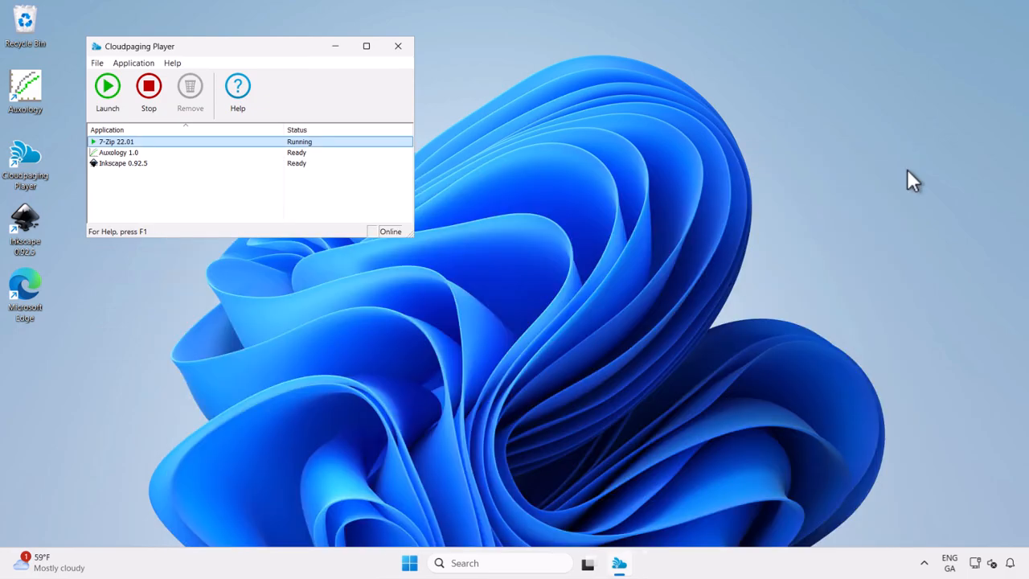
- Open the CompressedFile archive in the Downloads folder with 7-Zip's Open archive command, then close the archive and the folder
right_click(409, 563)
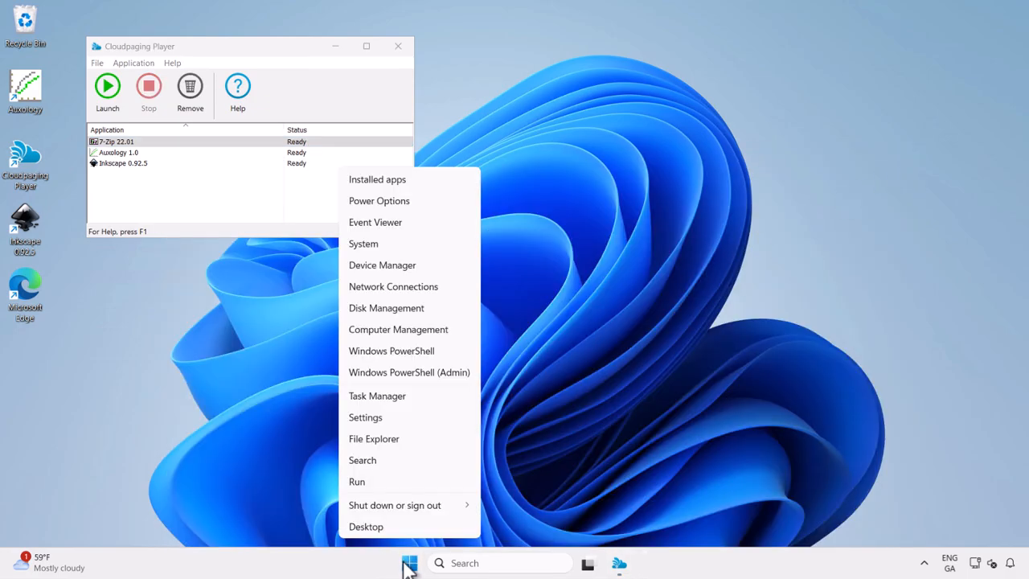
left_click(397, 438)
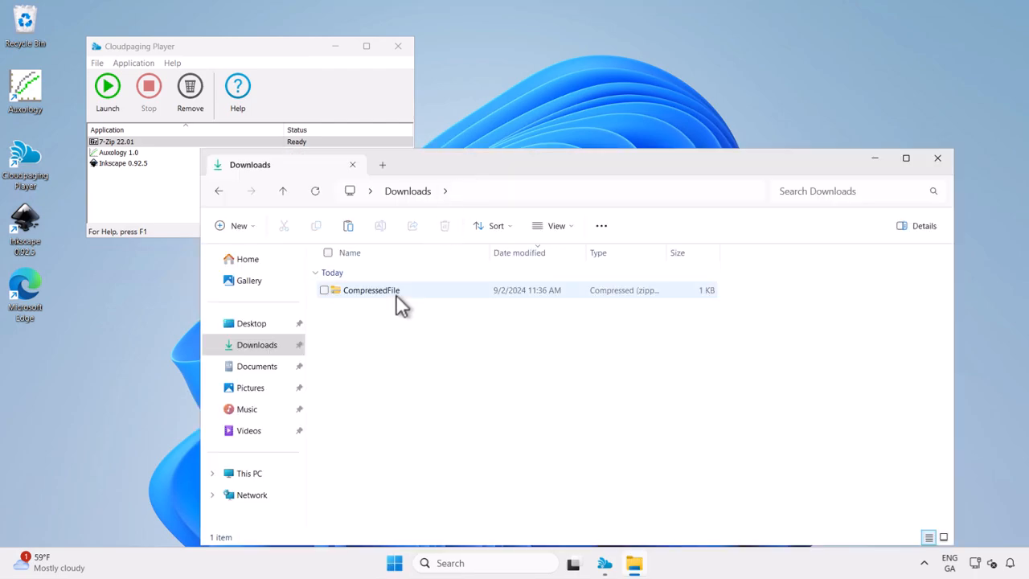
left_click(395, 294)
right_click(395, 294)
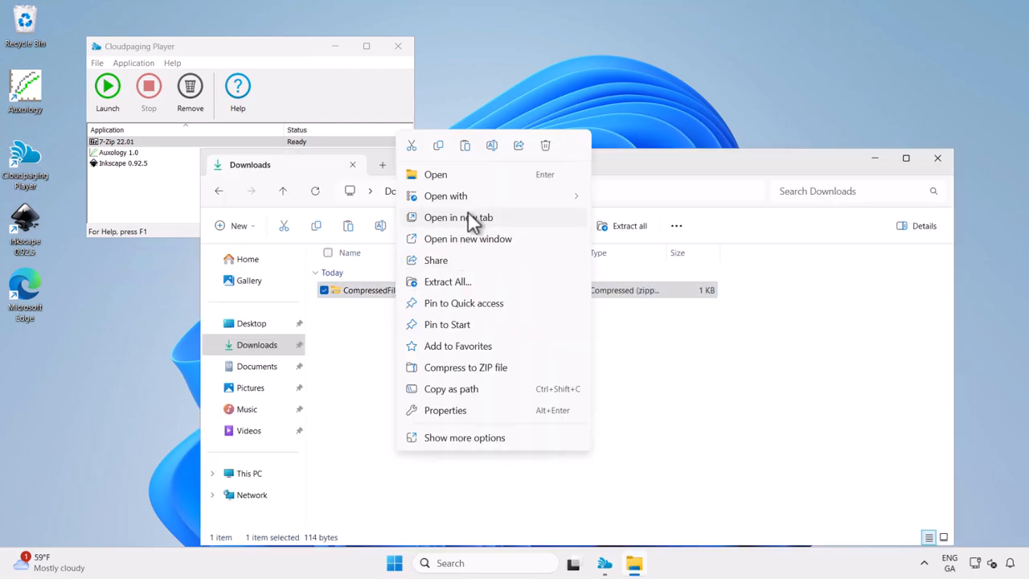
left_click(481, 435)
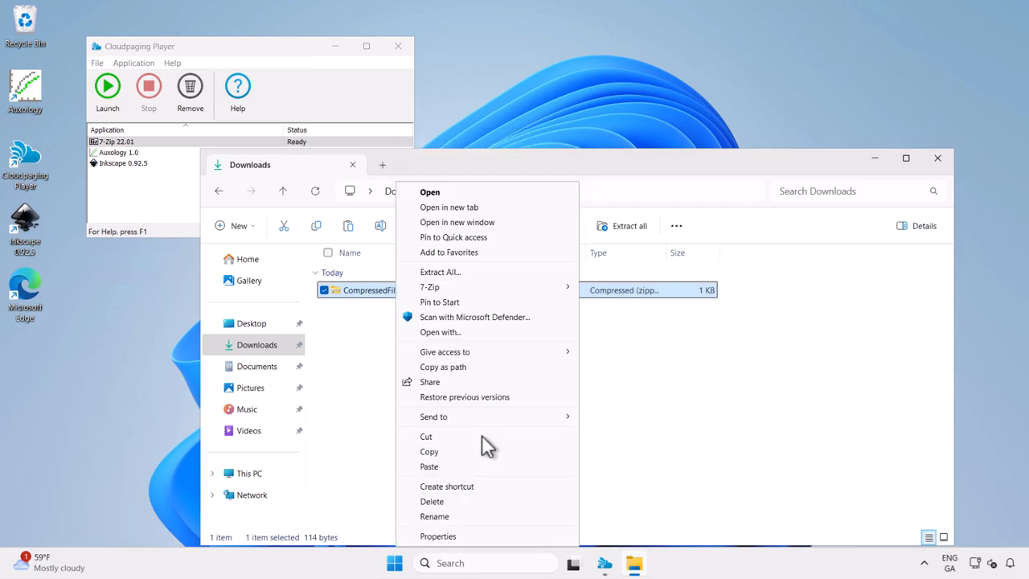
mouse_move(466, 288)
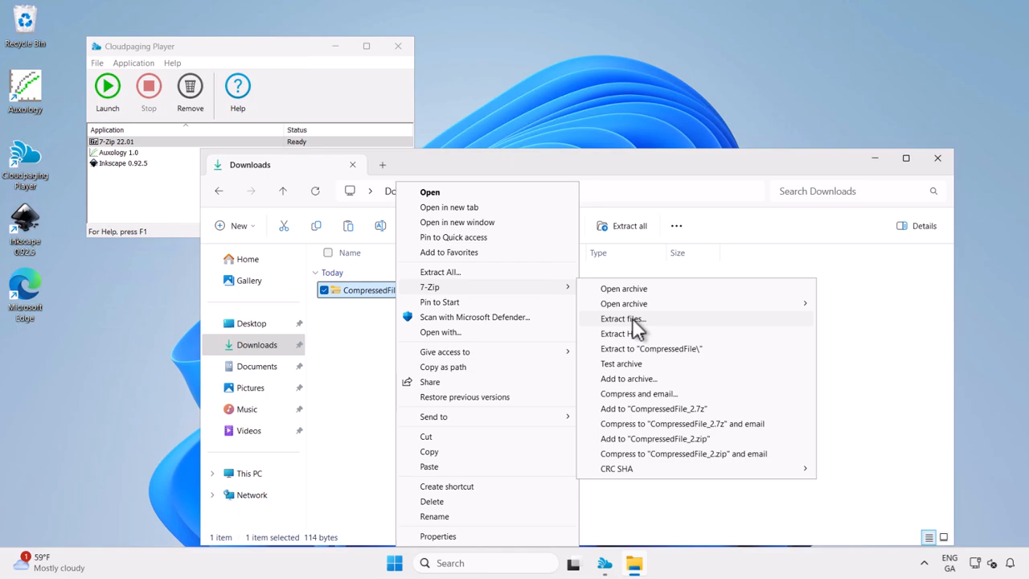
left_click(636, 289)
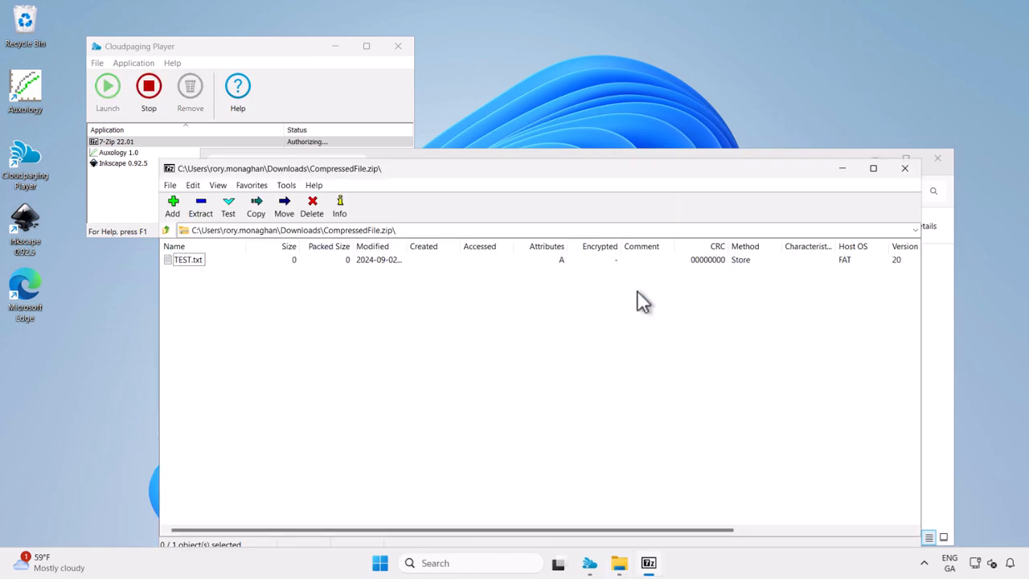
left_click(906, 170)
left_click(937, 157)
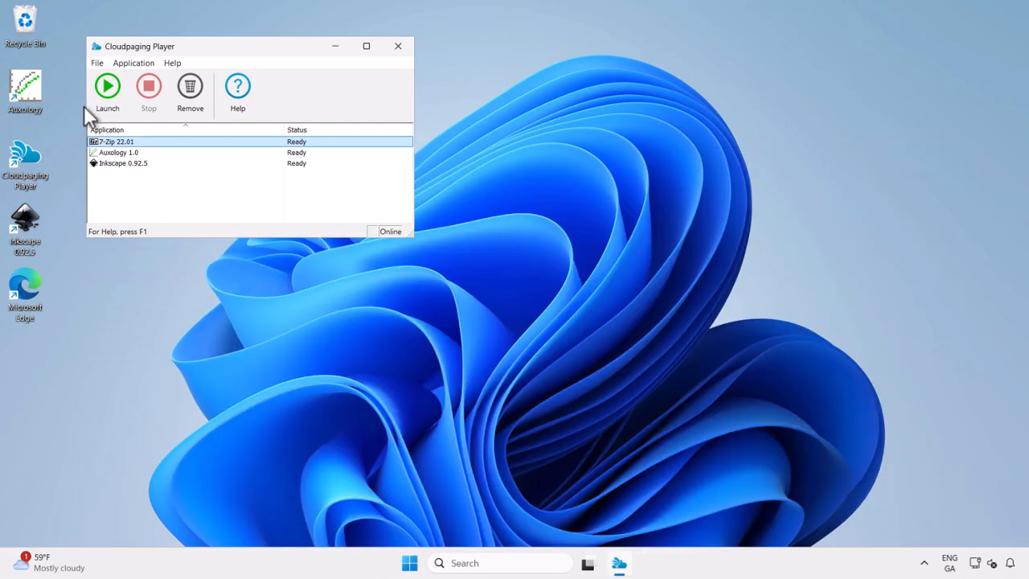
- Launch Auxology from its desktop shortcut to check that it runs, and close it
double_click(34, 86)
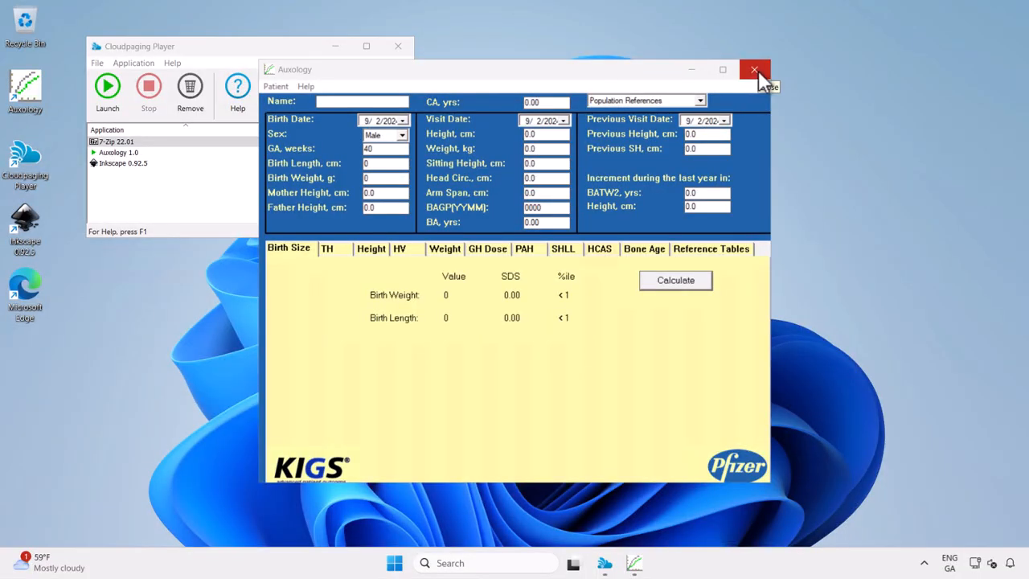
left_click(755, 71)
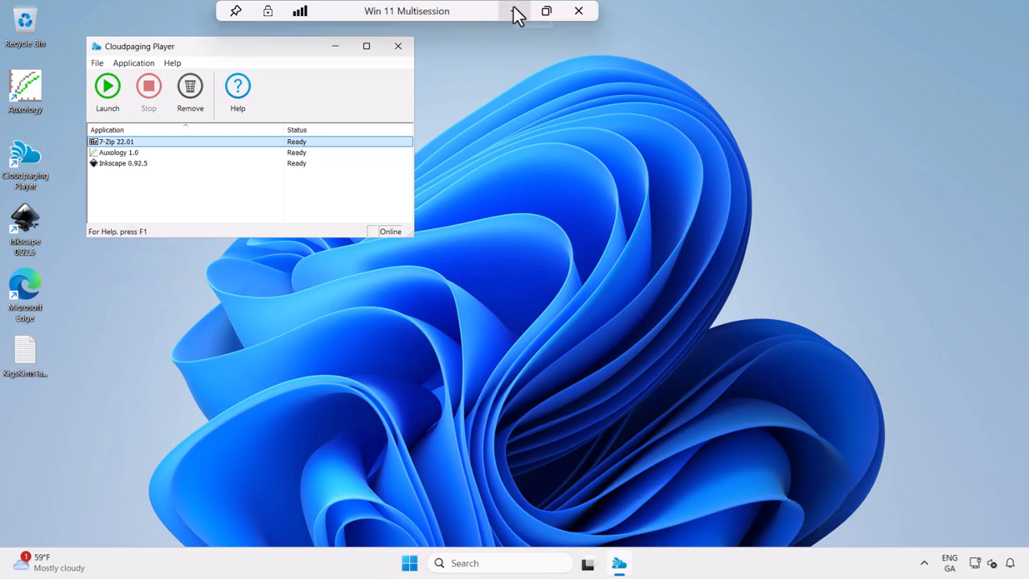
- Switch back to Cloudpager and go to the applications list
left_click(515, 11)
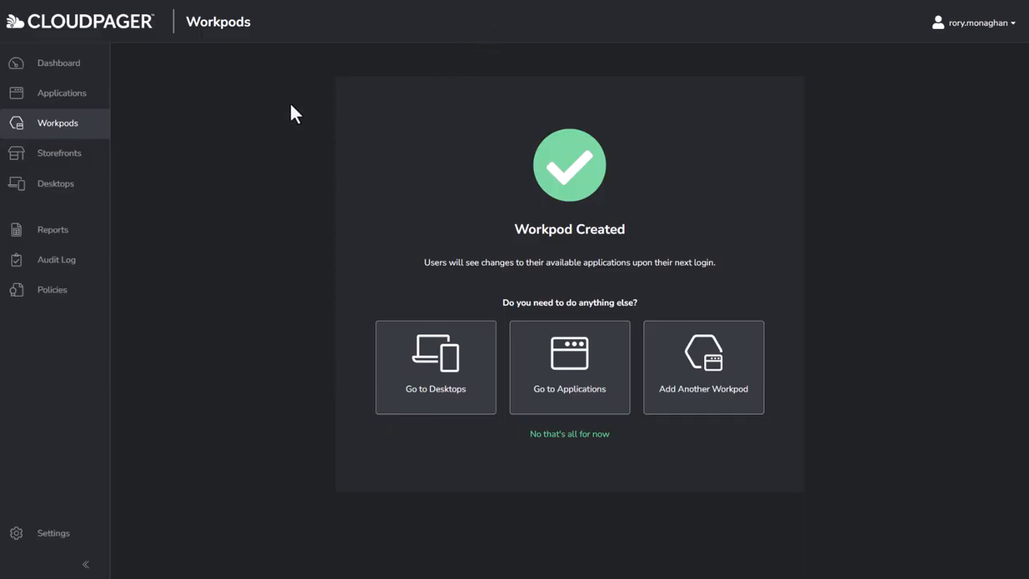
left_click(74, 95)
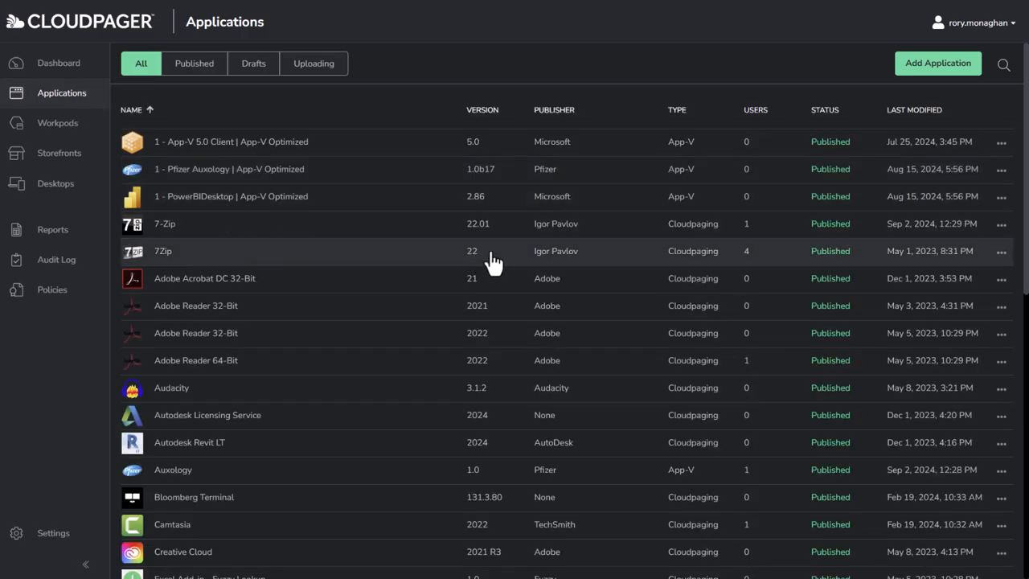
- Open the Auxology 1.0 application for editing and disable its Improve Compatibility option under Cloudpaging Options
scroll(487, 260, "down", 5)
left_click(407, 277)
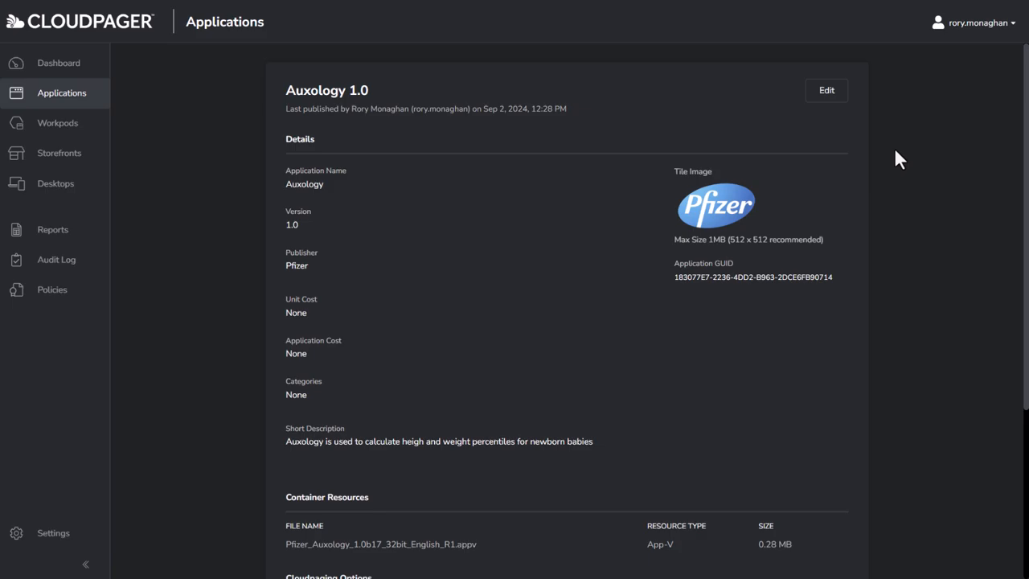
scroll(895, 153, "down", 3)
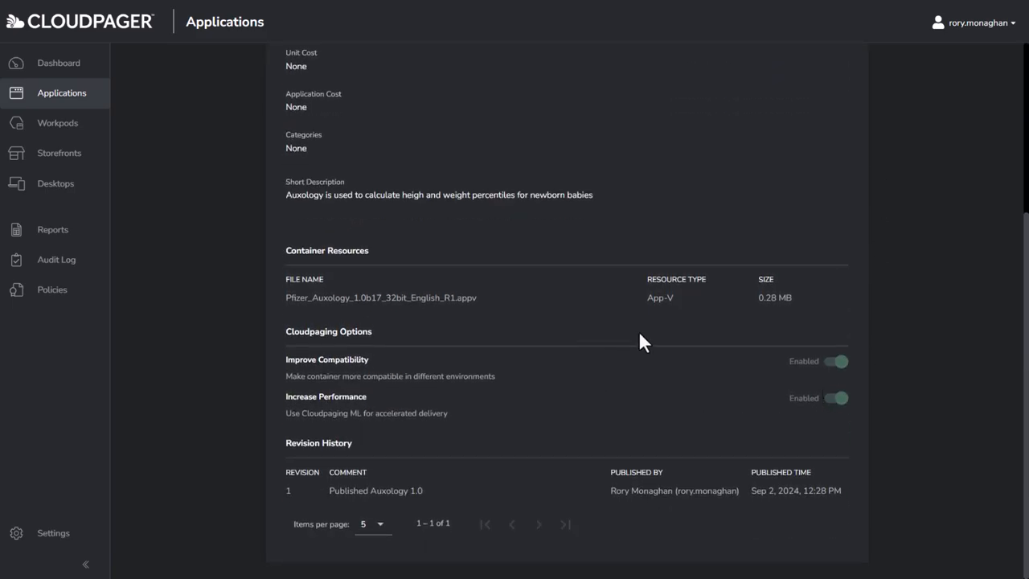
scroll(923, 382, "up", 3)
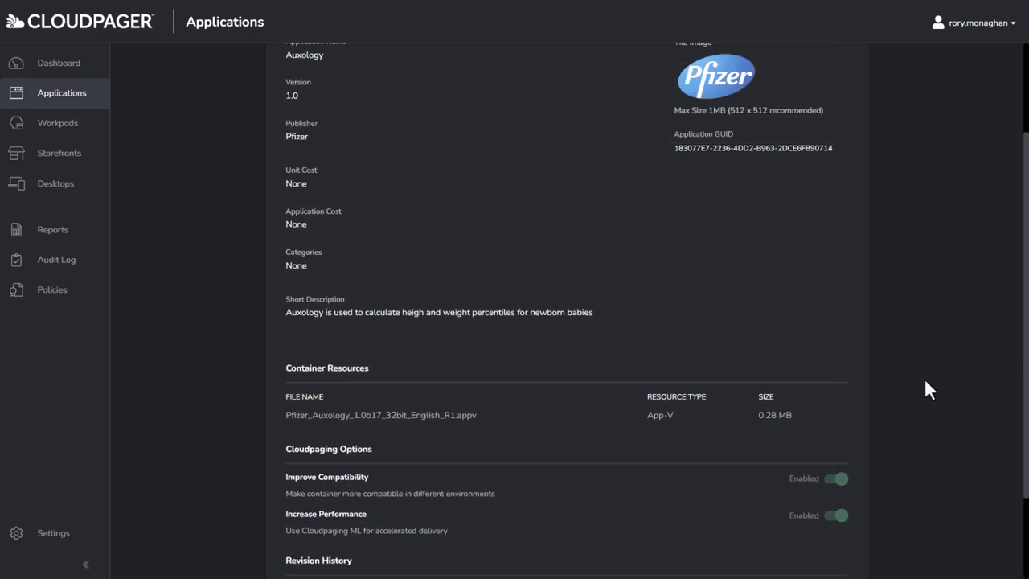
left_click(830, 96)
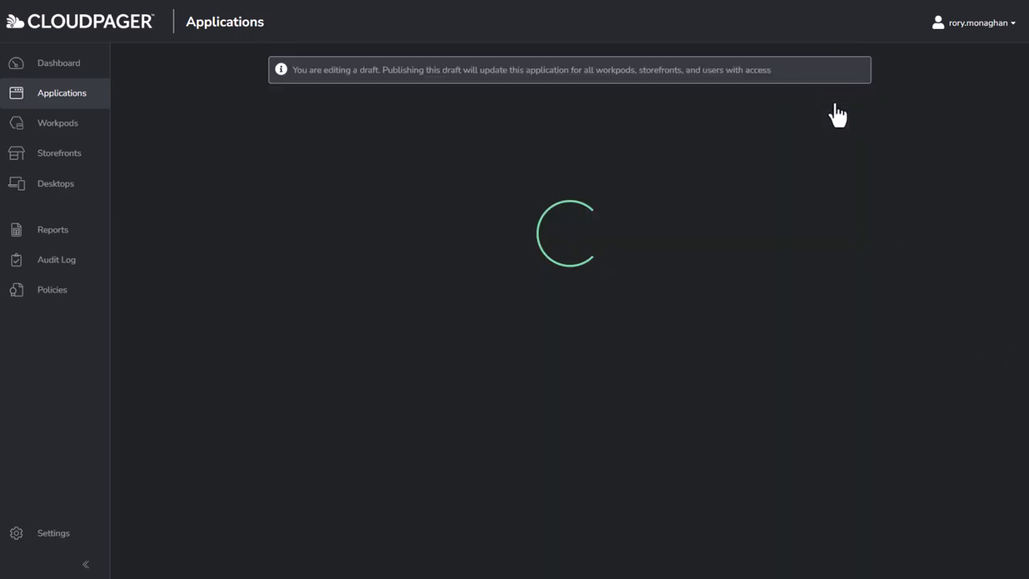
scroll(894, 330, "down", 3)
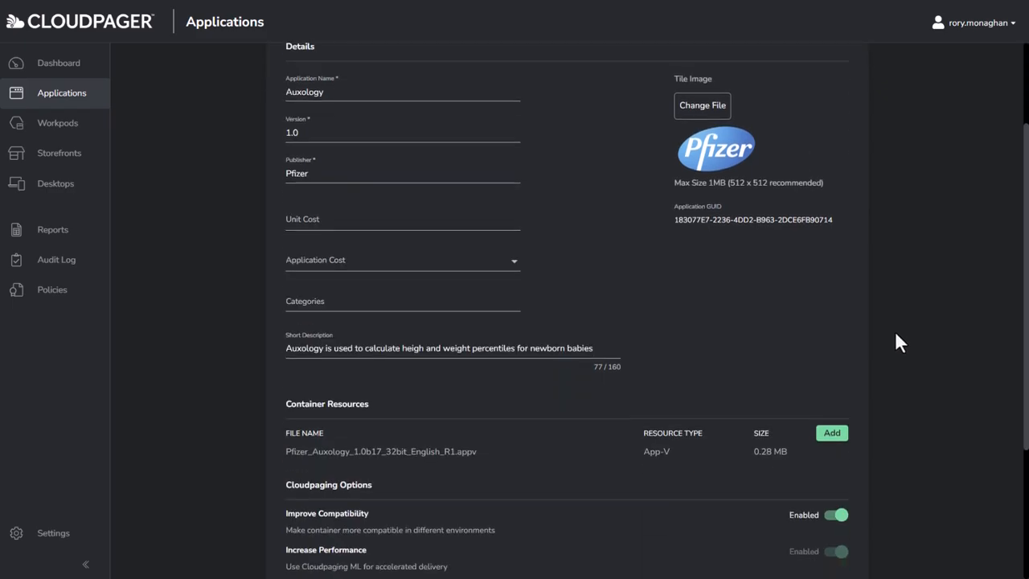
left_click(835, 381)
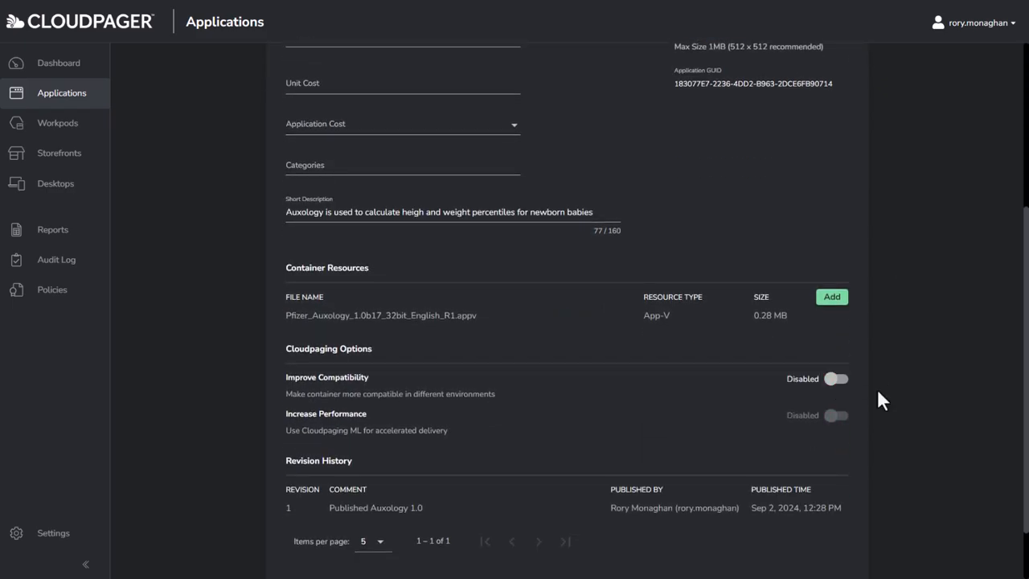
- Publish the Auxology changes with the comment "Revert to original App-V package without optimization"
scroll(877, 388, "down", 1)
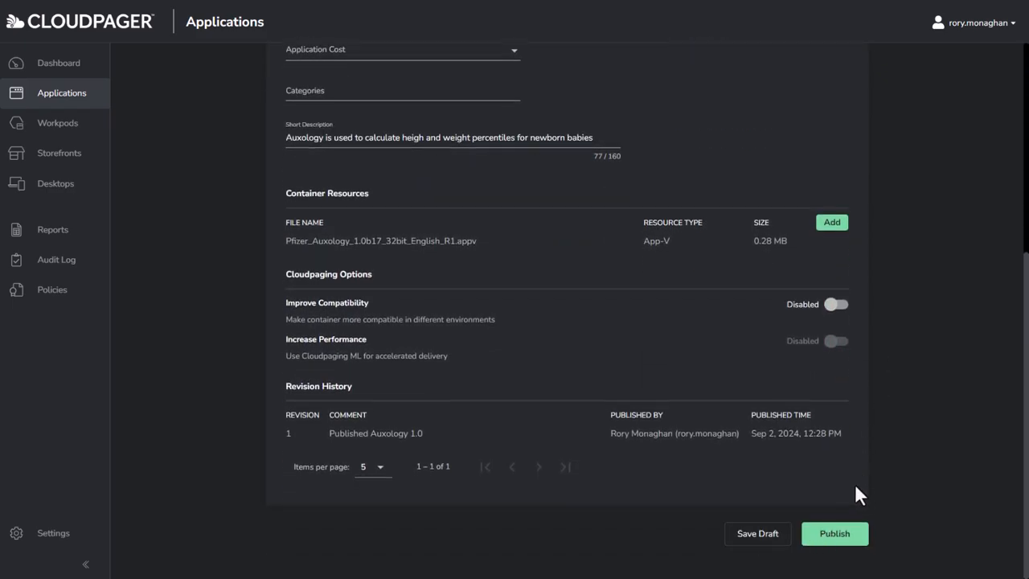
left_click(856, 538)
type("Revert to original App-V package without optimizations")
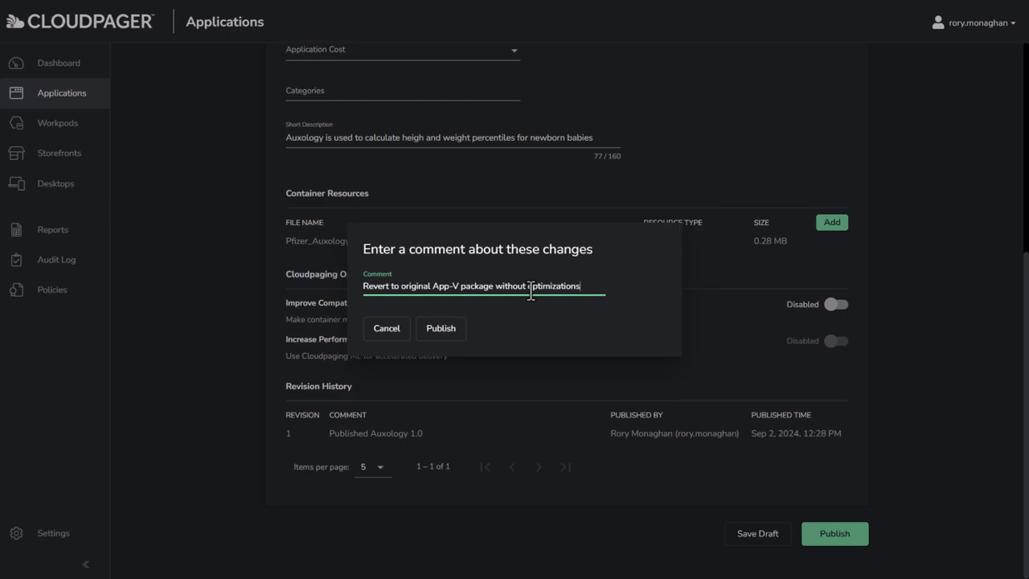
key("BackSpace")
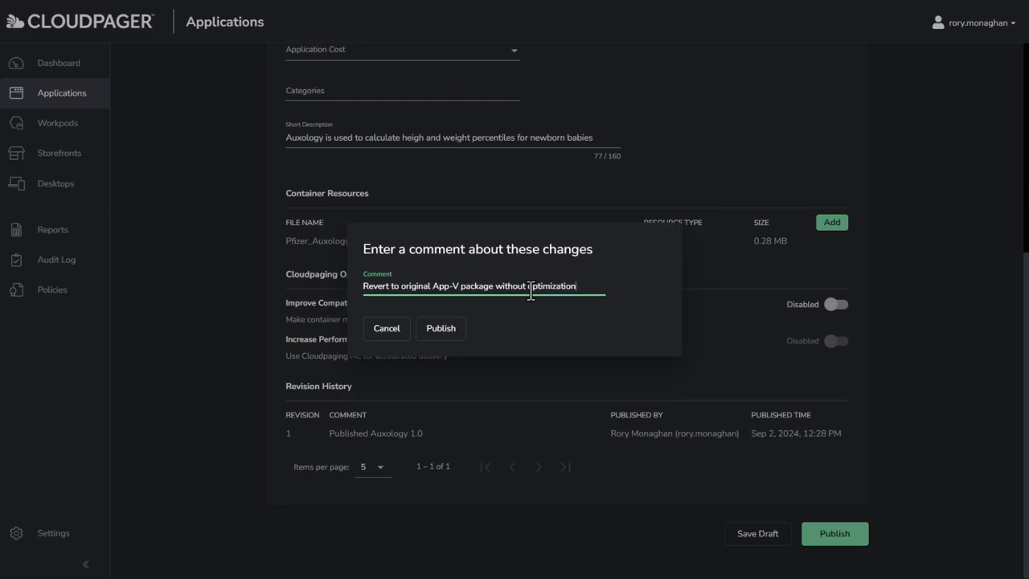
left_click(446, 331)
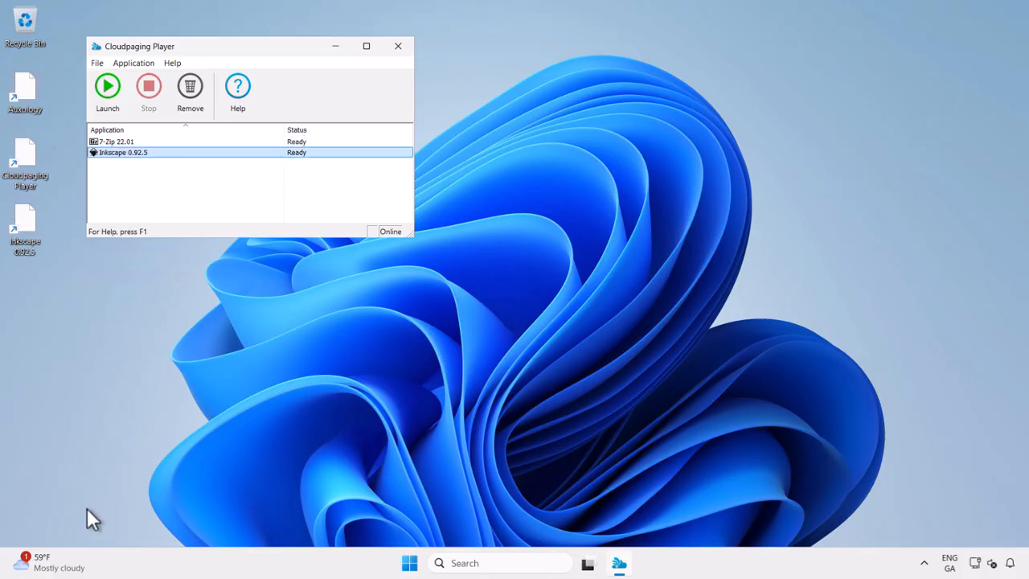
- On the Windows client, launch the republished Auxology from its desktop shortcut to check that it runs, and close it
left_click(200, 326)
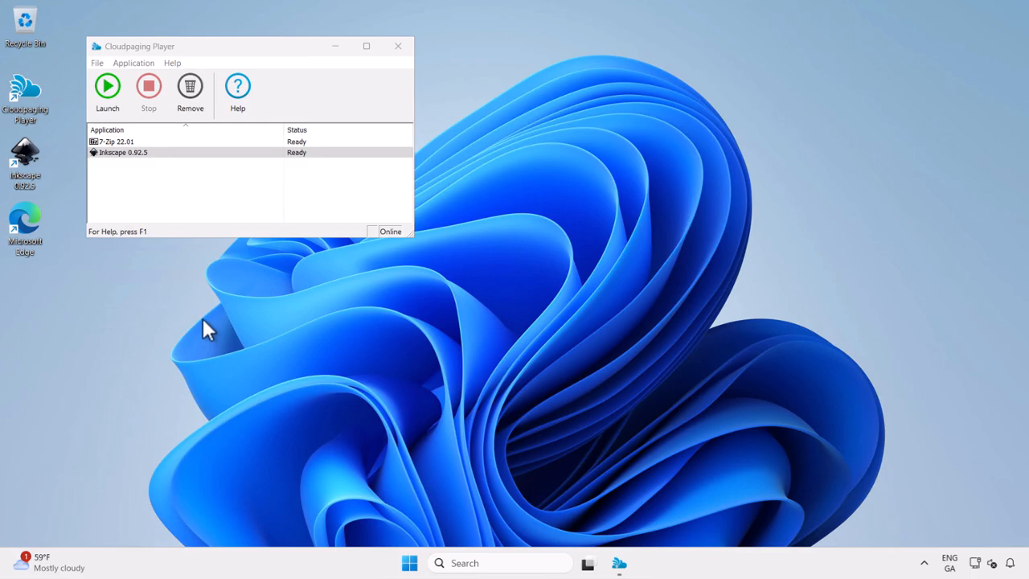
left_click(190, 211)
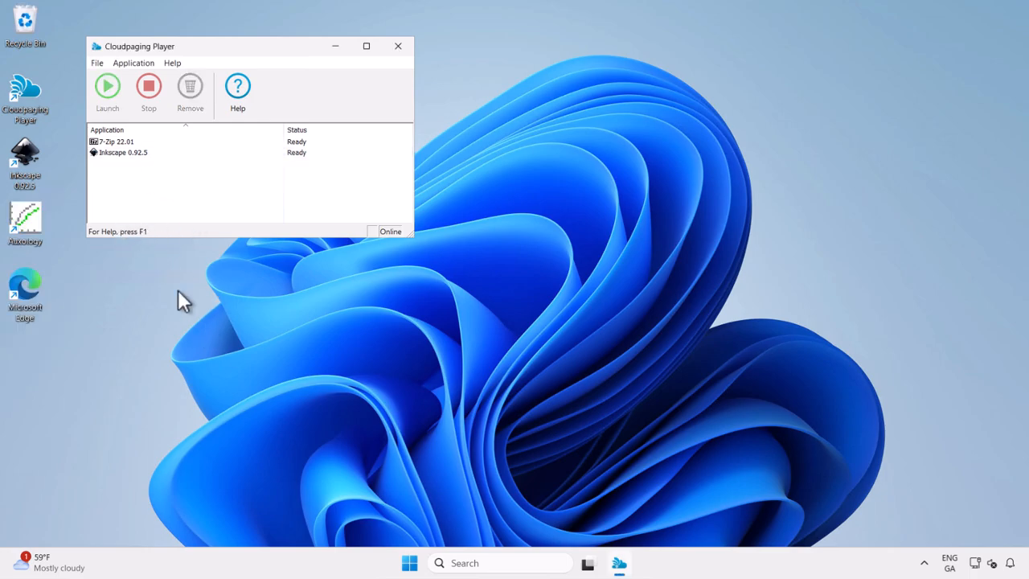
double_click(32, 217)
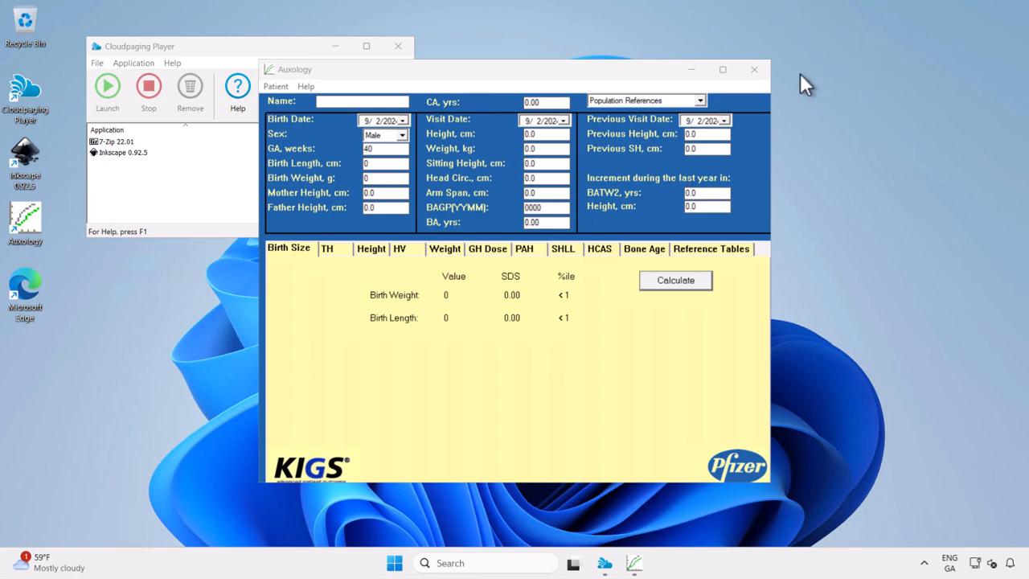
left_click(755, 70)
left_click(371, 411)
- List the App-V client packages in Windows PowerShell with Get-AppvClientPackage *, review the output, and close the console
left_click(497, 565)
type("powers")
key("Return")
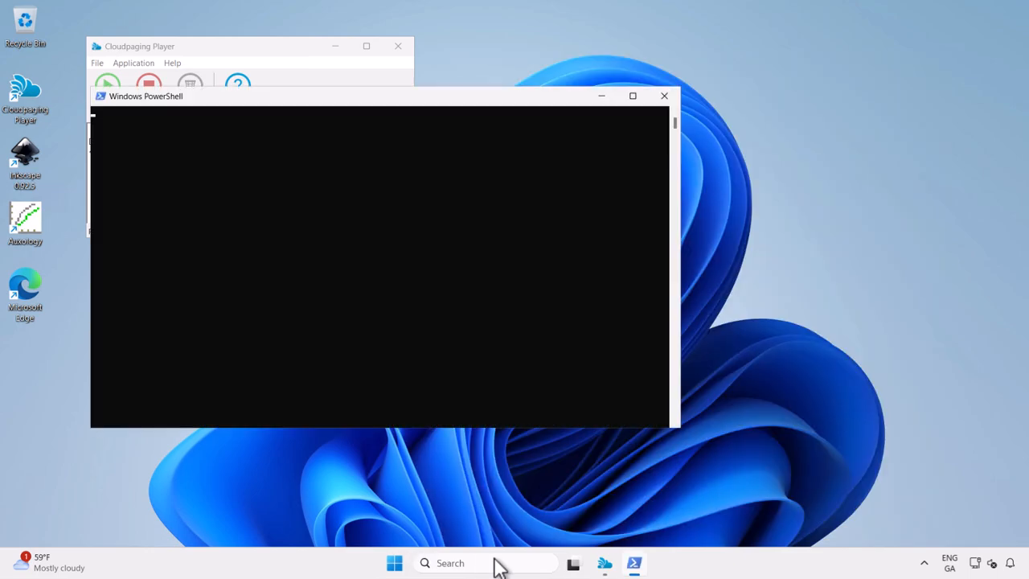
type("get-app")
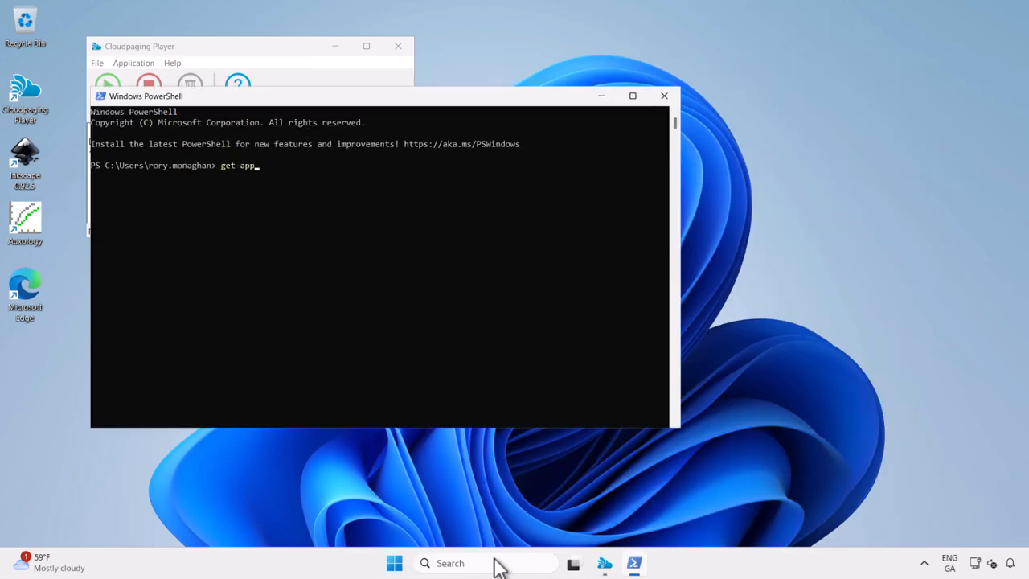
type("vclientp")
key("Tab")
type("*")
key("Return")
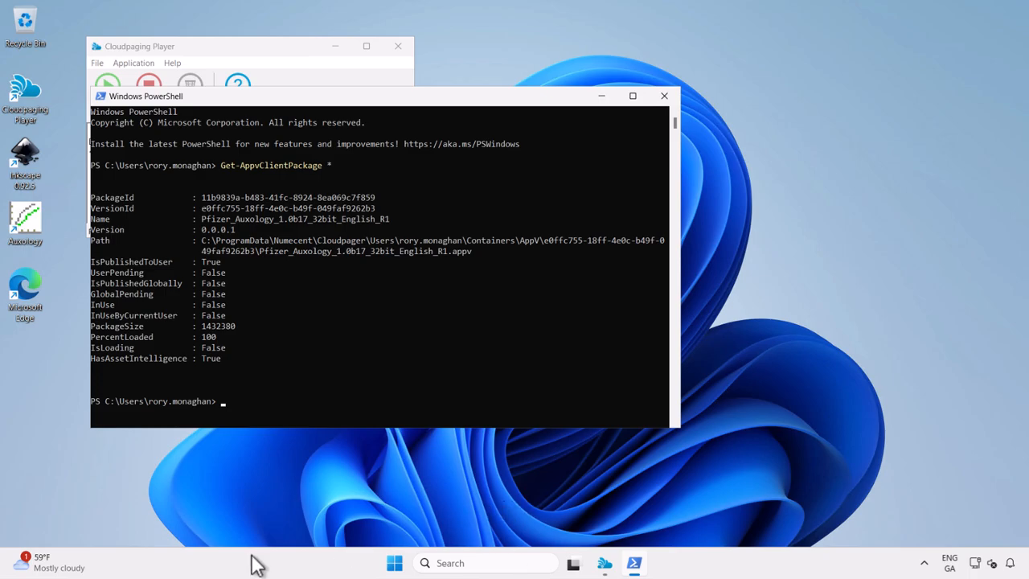
left_click(672, 97)
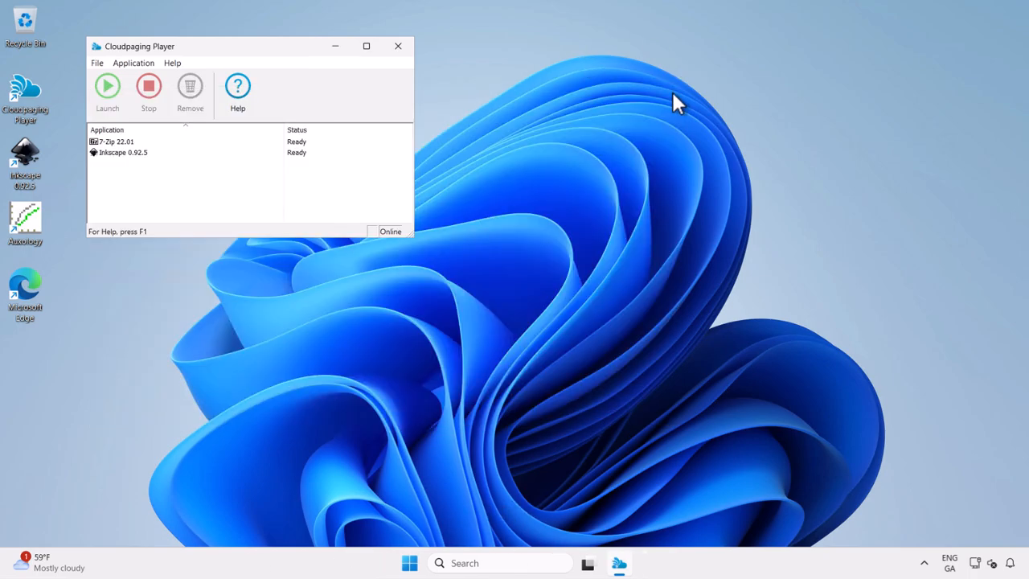
left_click(672, 94)
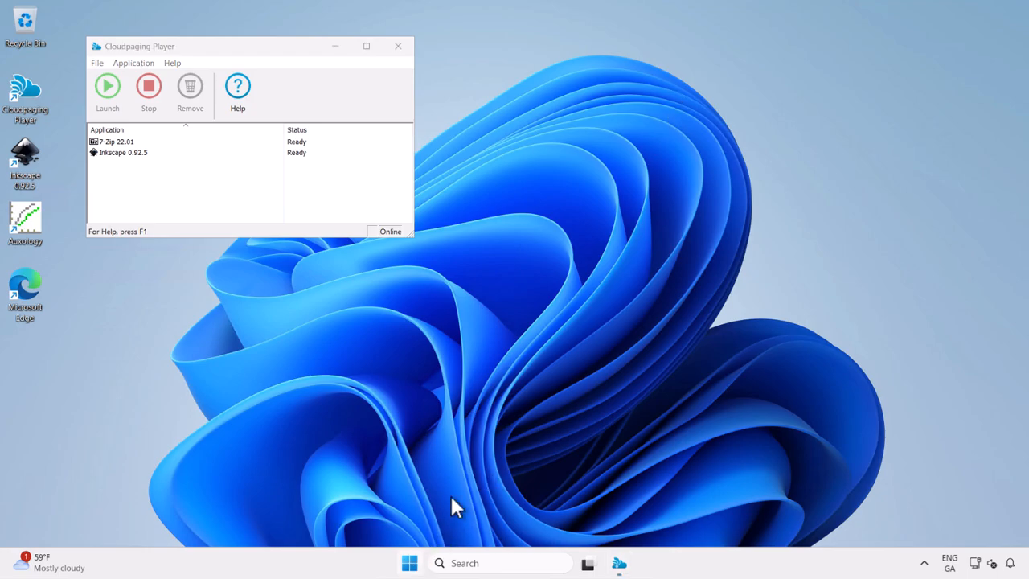
- Launch MozillaFirefox from the full list of installed apps, close its Firefox Privacy Notice tab, and maximize the browser
left_click(409, 562)
left_click(670, 132)
scroll(506, 304, "down", 10)
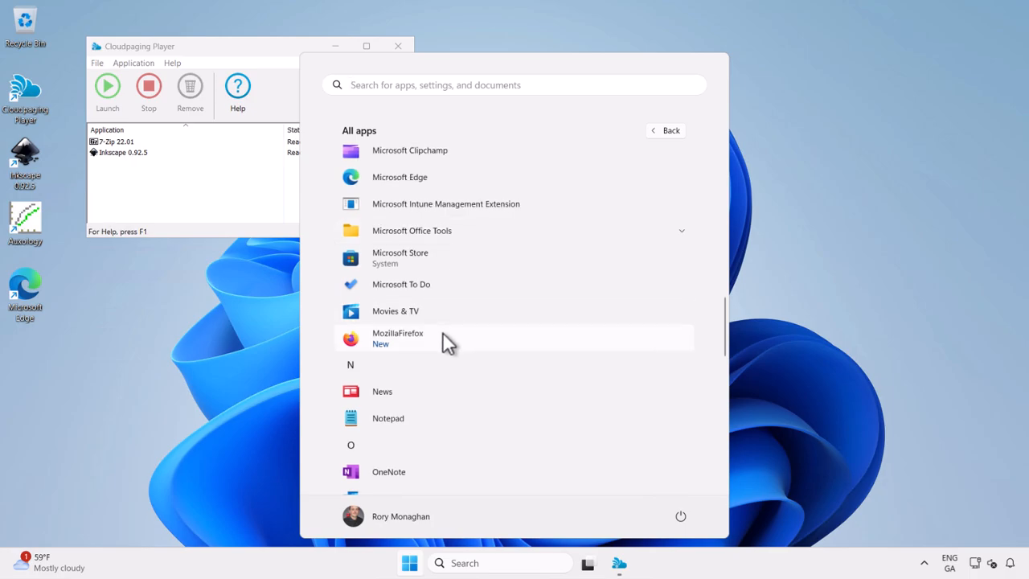
left_click(470, 335)
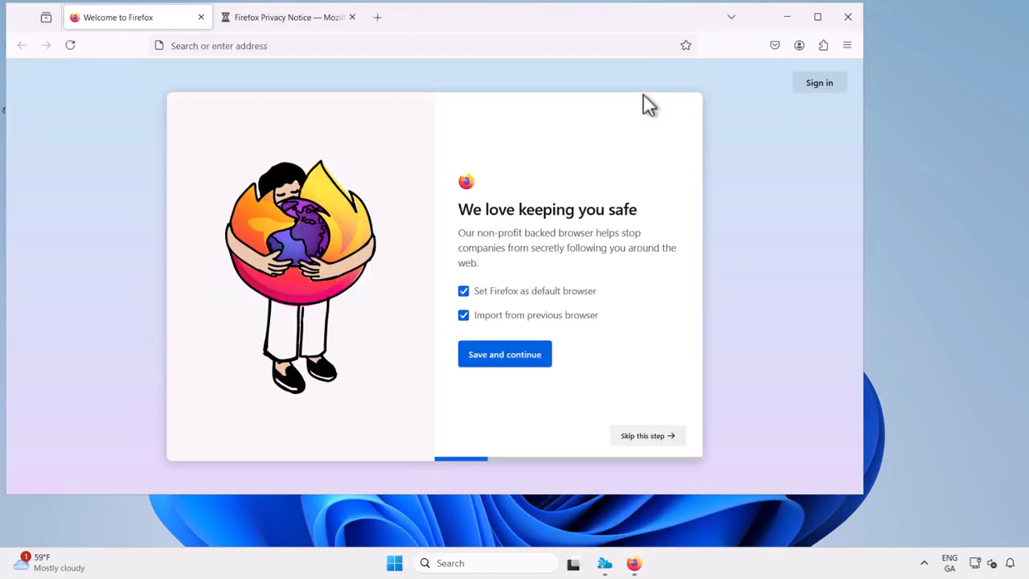
left_click(352, 17)
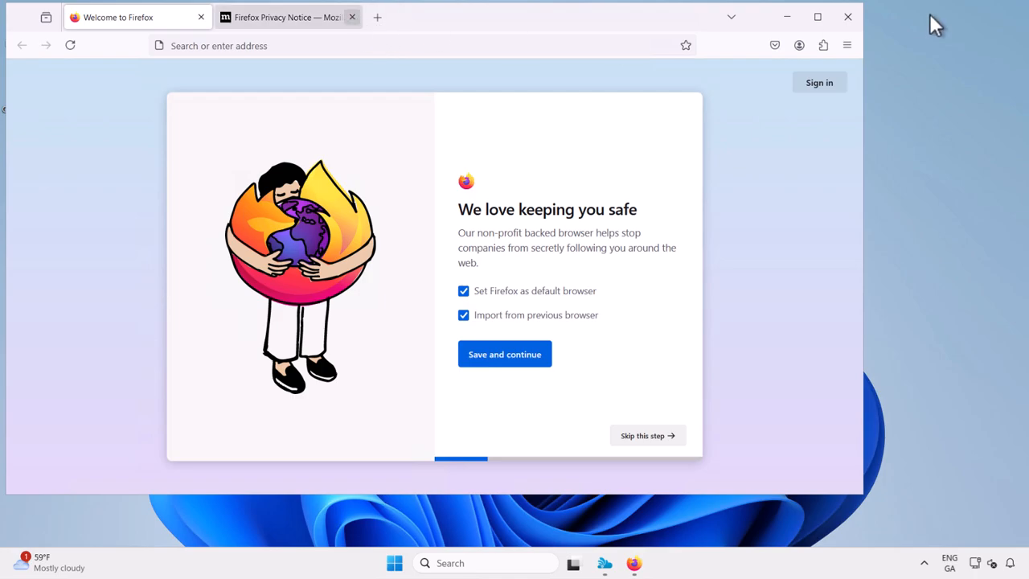
left_click(817, 17)
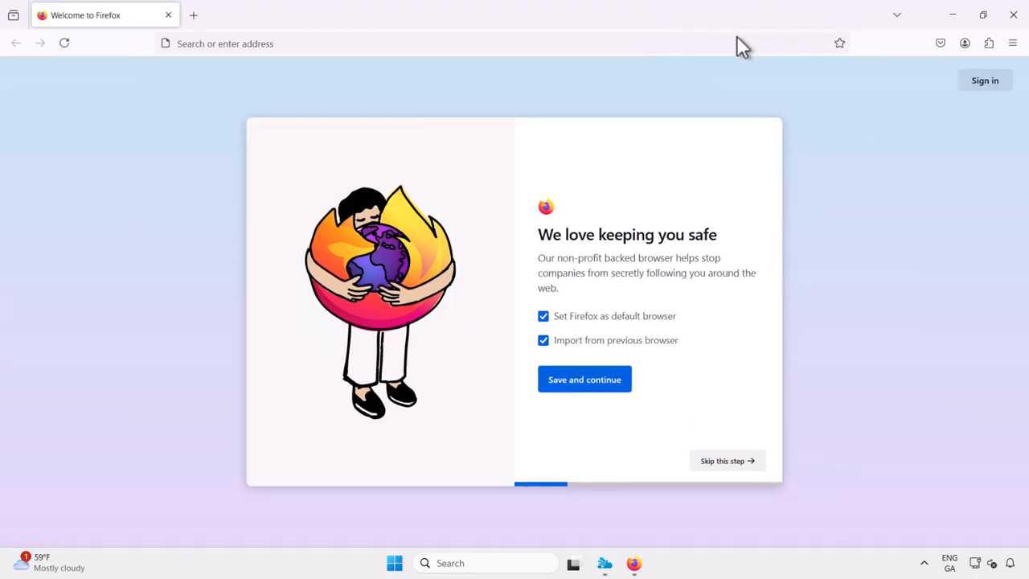
- Browse to numecent.com in Firefox and accept the site's cookies
left_click(566, 44)
type("numecent.com")
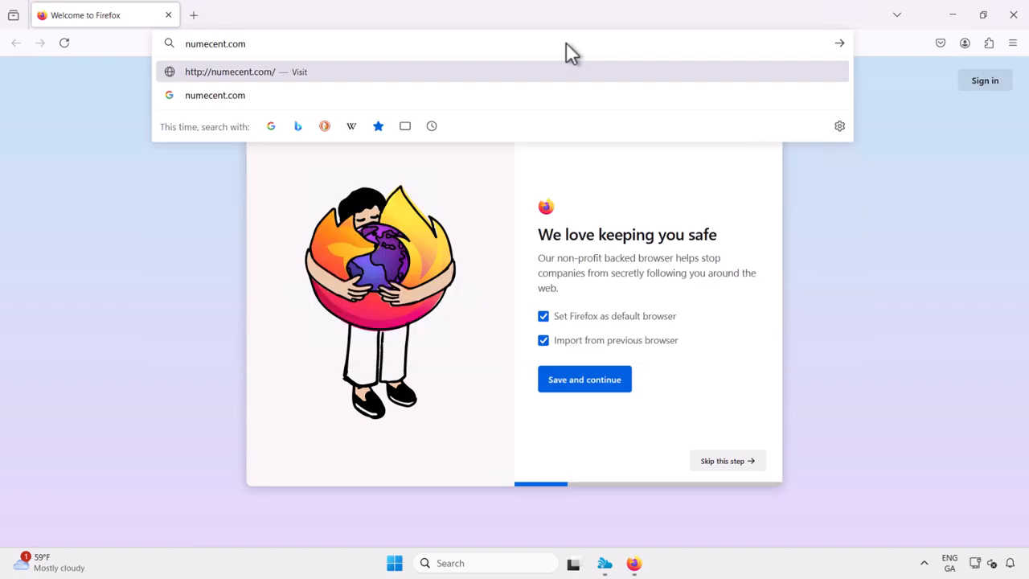
key("Return")
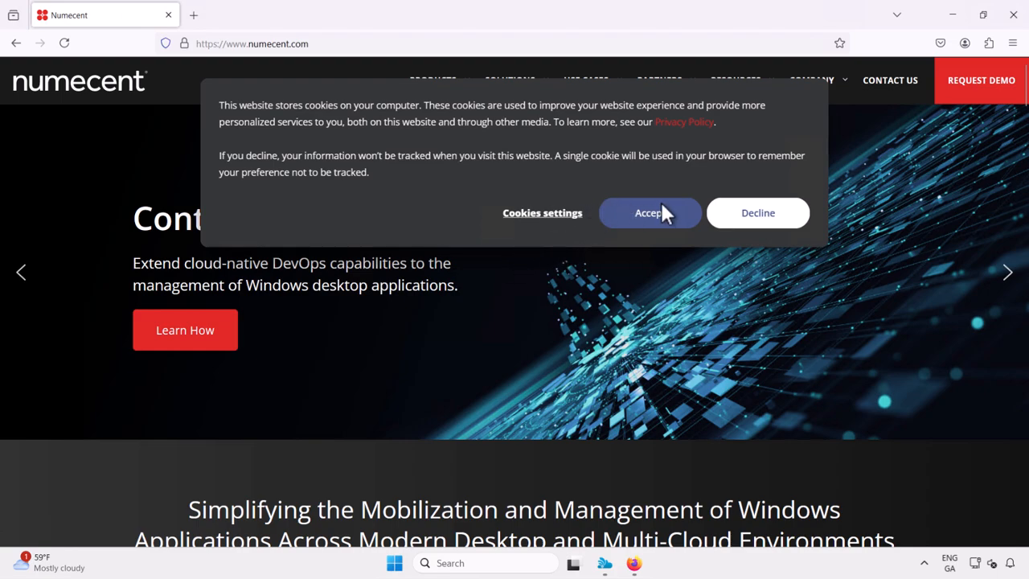
left_click(661, 214)
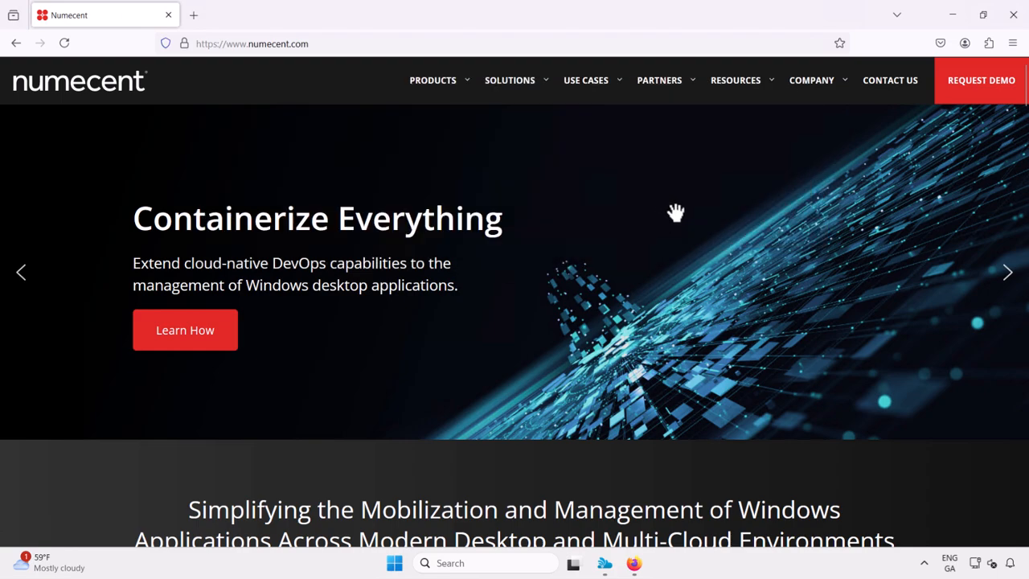
- Check the version and package information in About Firefox, and close the browser
left_click(1012, 43)
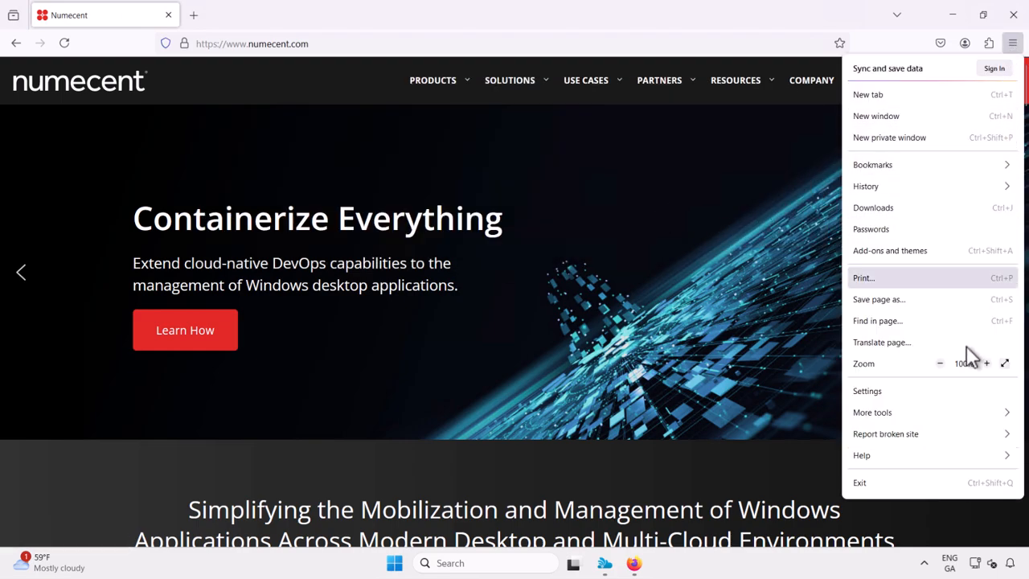
left_click(948, 454)
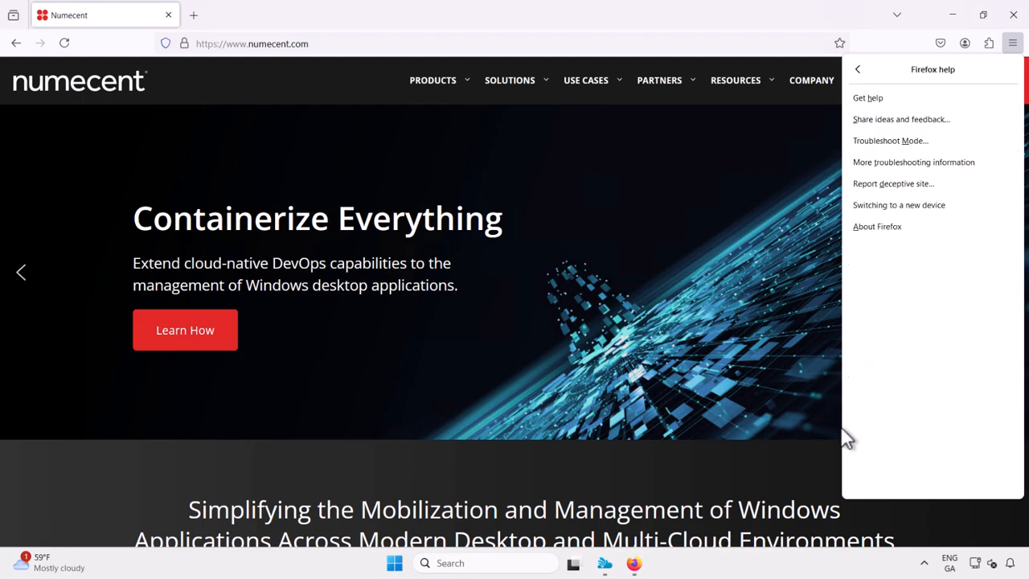
left_click(877, 226)
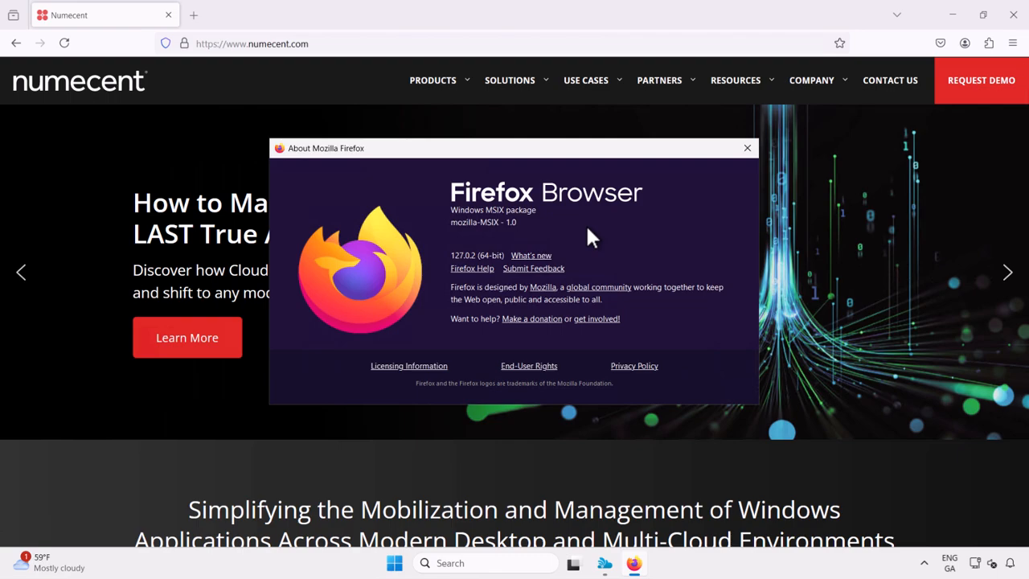
left_click(747, 149)
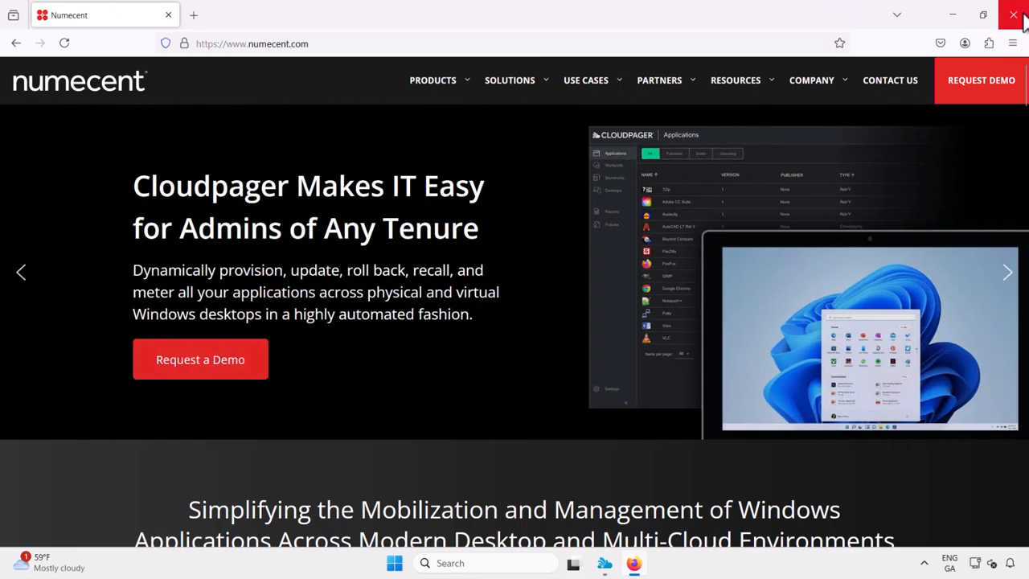
left_click(1013, 15)
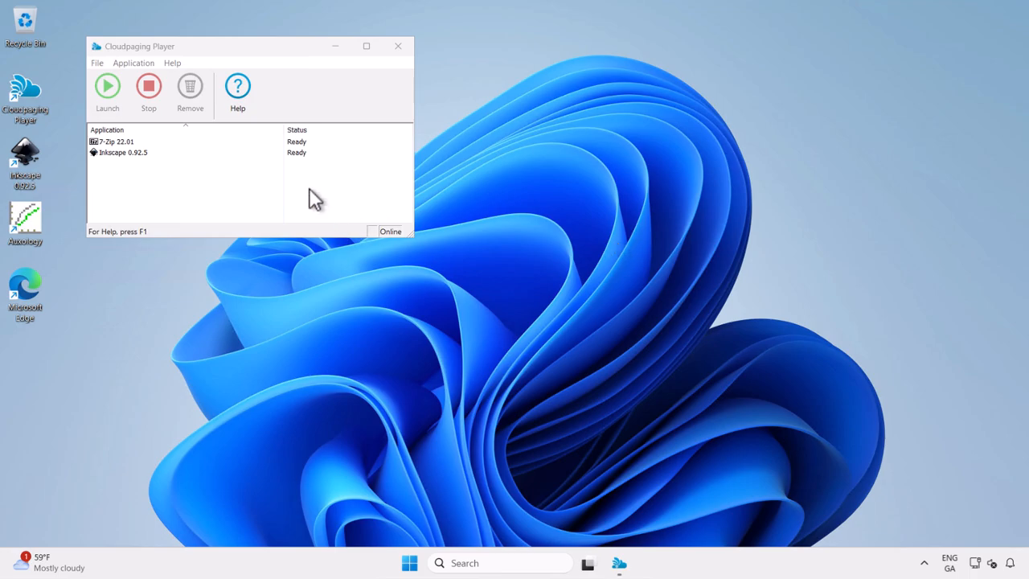
- Launch Inkscape from its desktop shortcut, check its version information, and close it
double_click(36, 151)
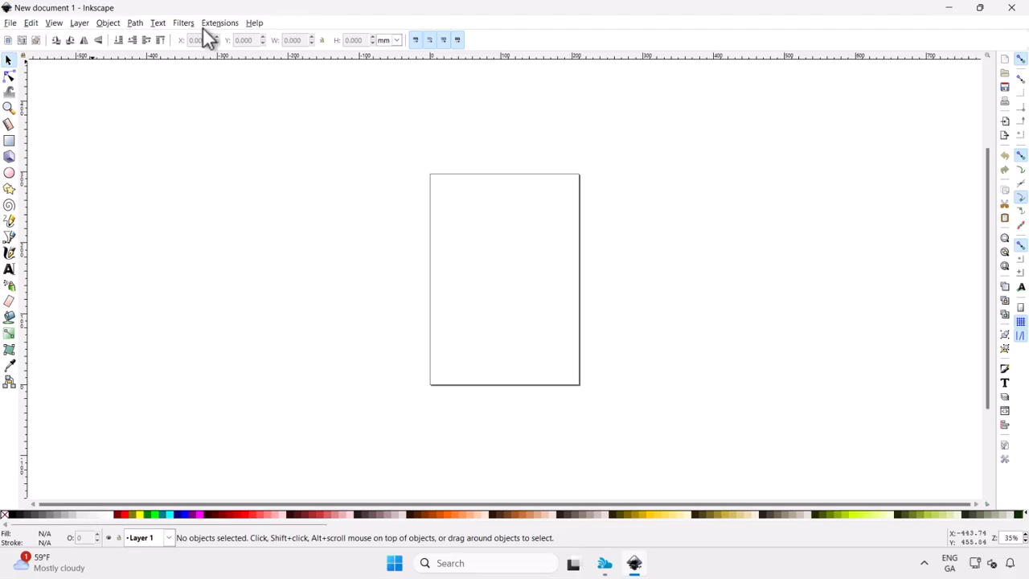
left_click(261, 23)
left_click(287, 170)
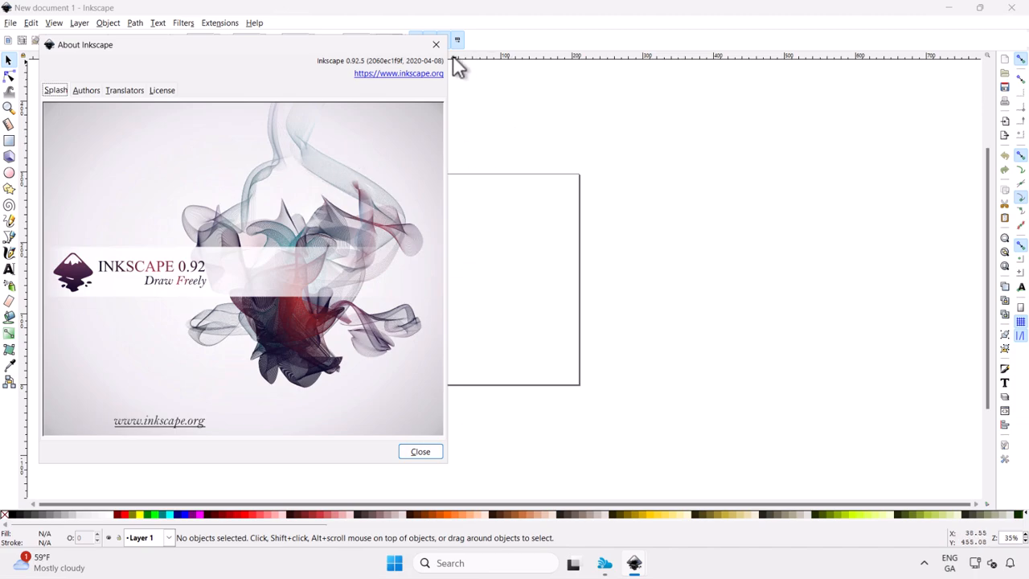
left_click(435, 44)
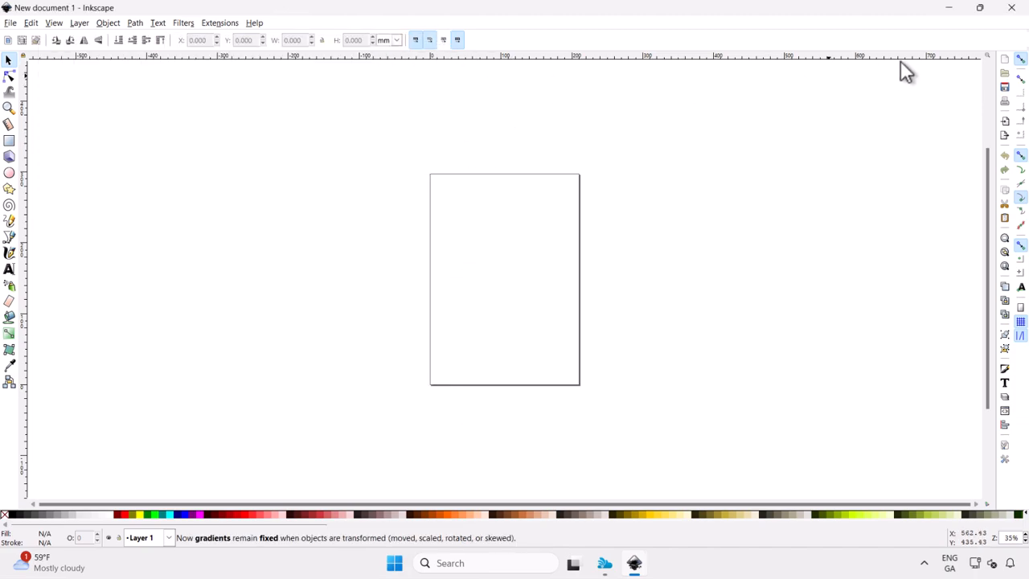
left_click(1011, 7)
- Minimize the Win 11 Multisession remote desktop to switch back to Cloudpager
mouse_move(453, 7)
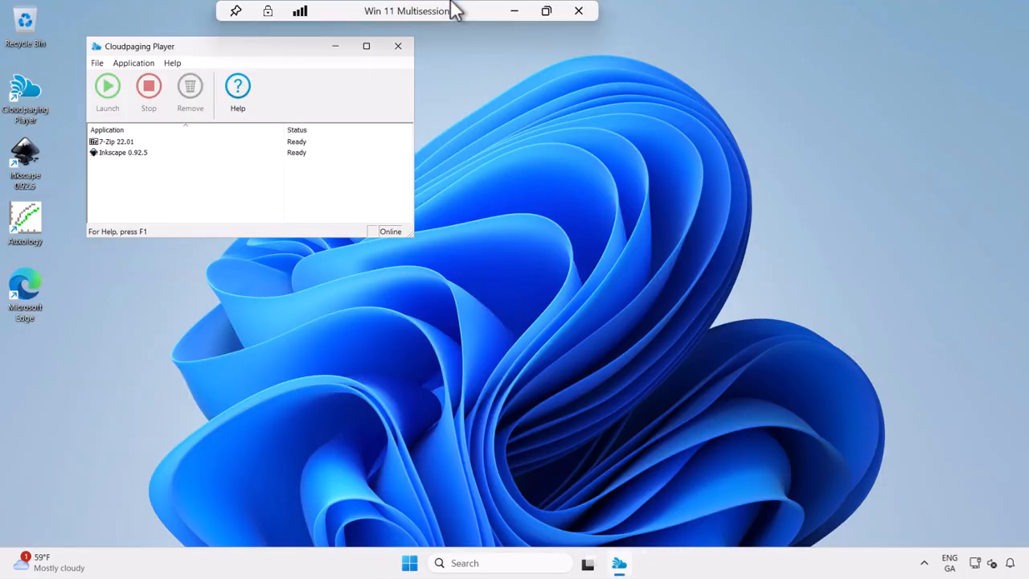
left_click(519, 11)
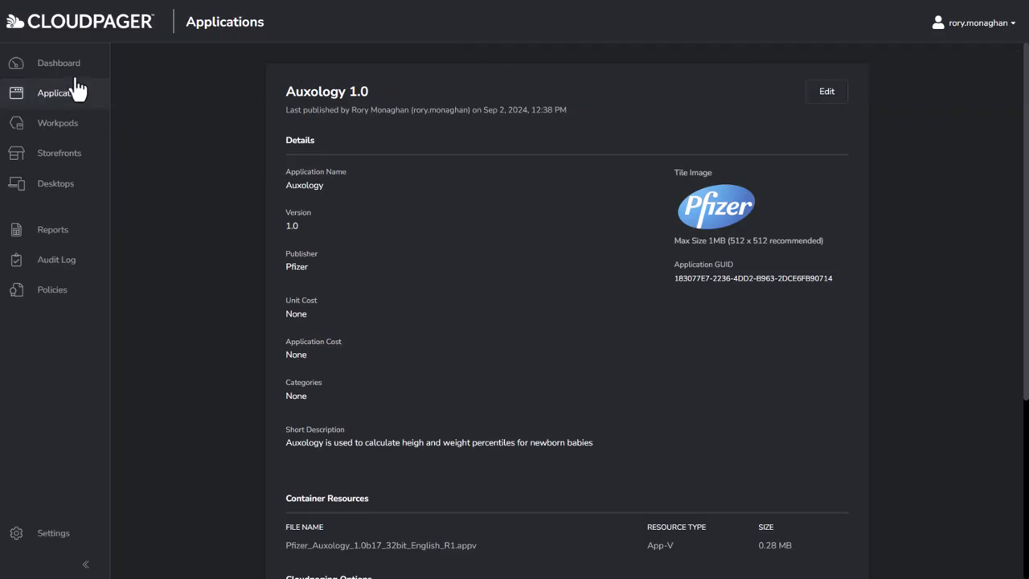
- Open the Contractors workpod for editing
left_click(62, 133)
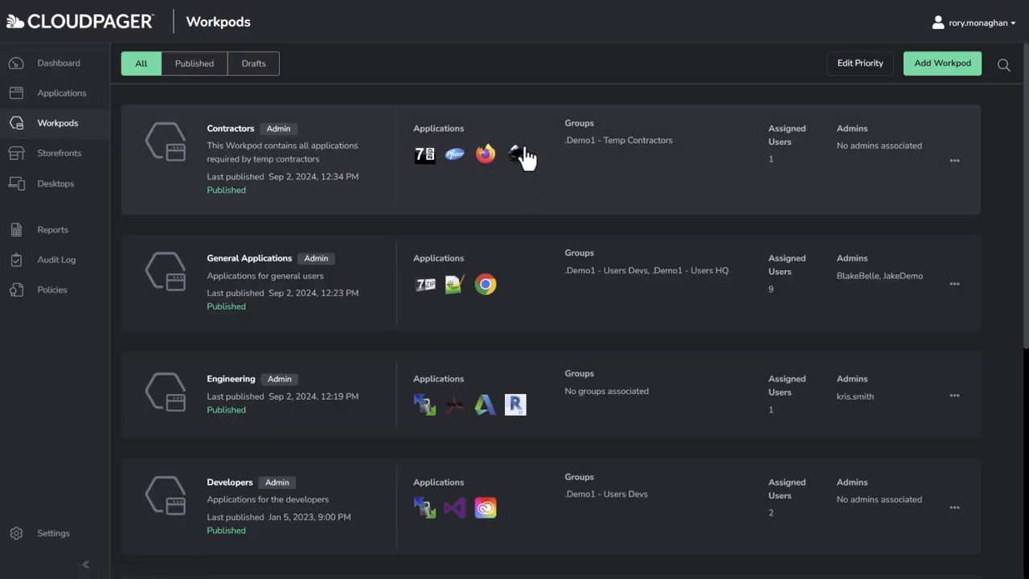
left_click(524, 159)
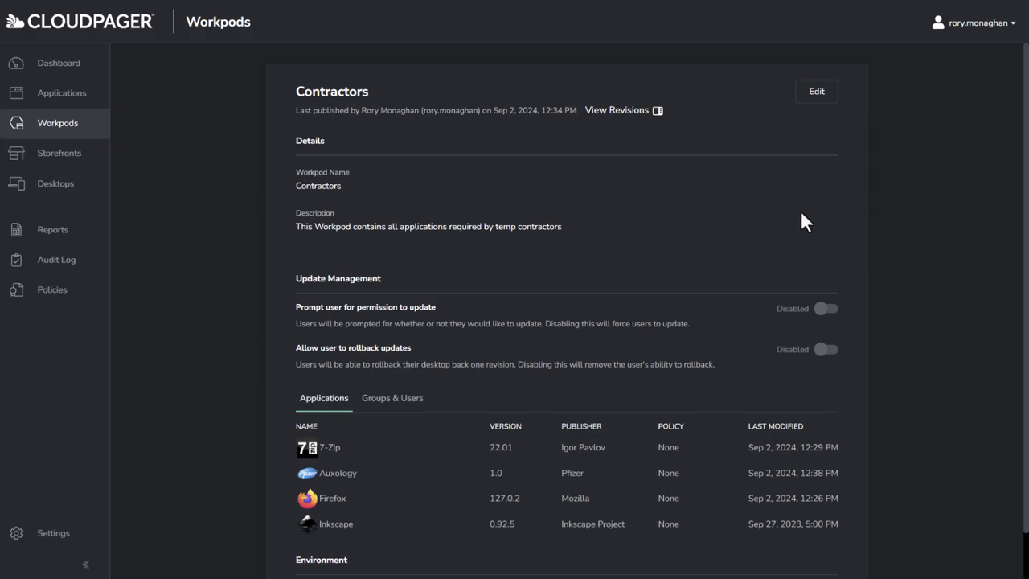
left_click(816, 98)
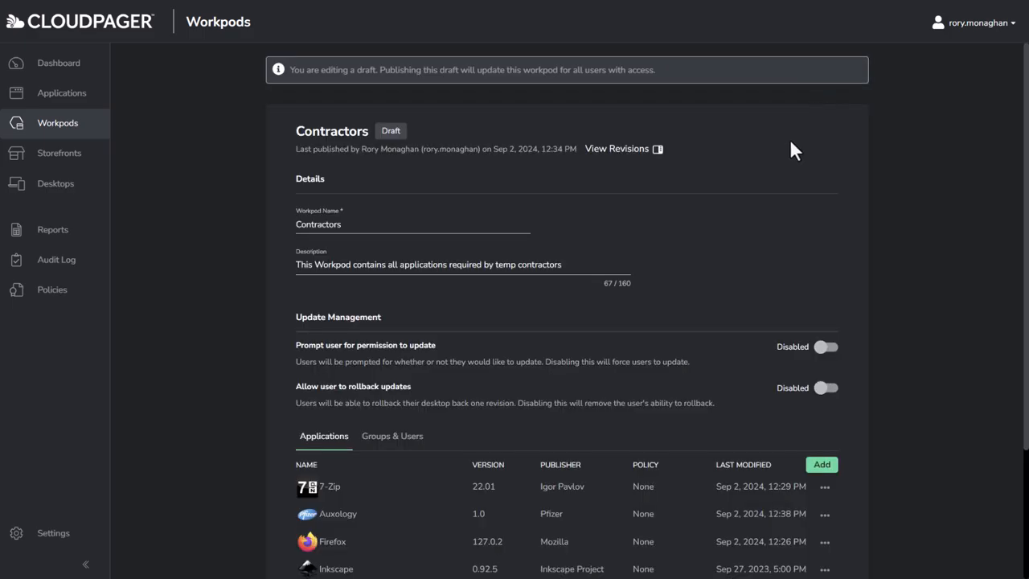
- Replace Inkscape 0.92.5 with Inkscape 1.1 in the Contractors workpod's application list
scroll(804, 313, "down", 3)
left_click(832, 336)
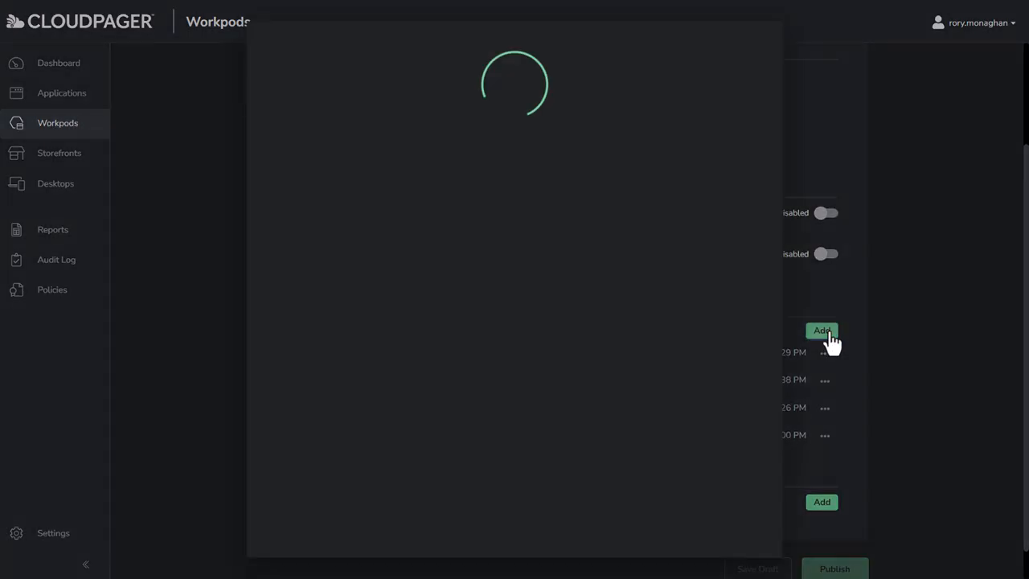
scroll(317, 311, "down", 6)
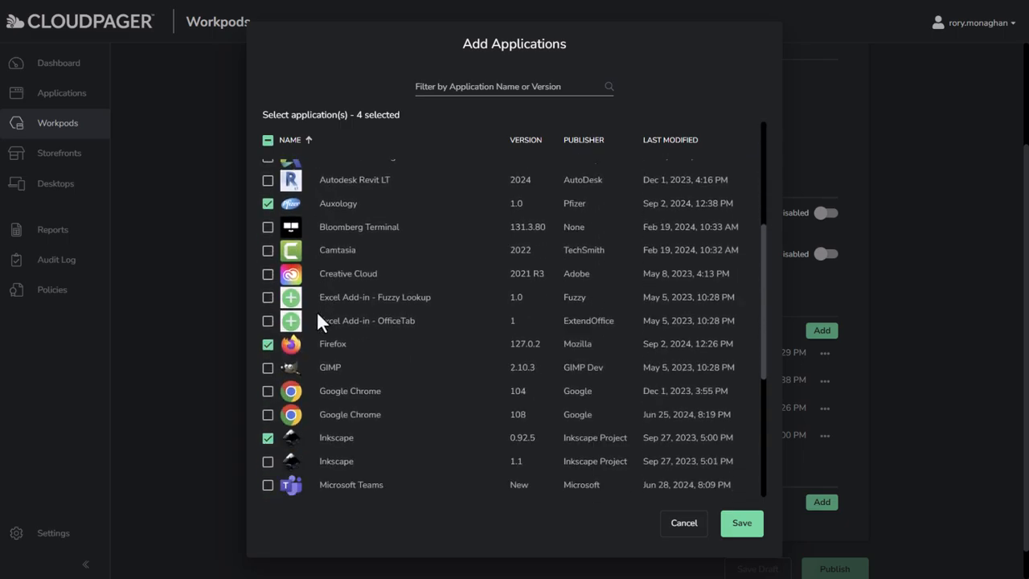
left_click(268, 241)
left_click(269, 219)
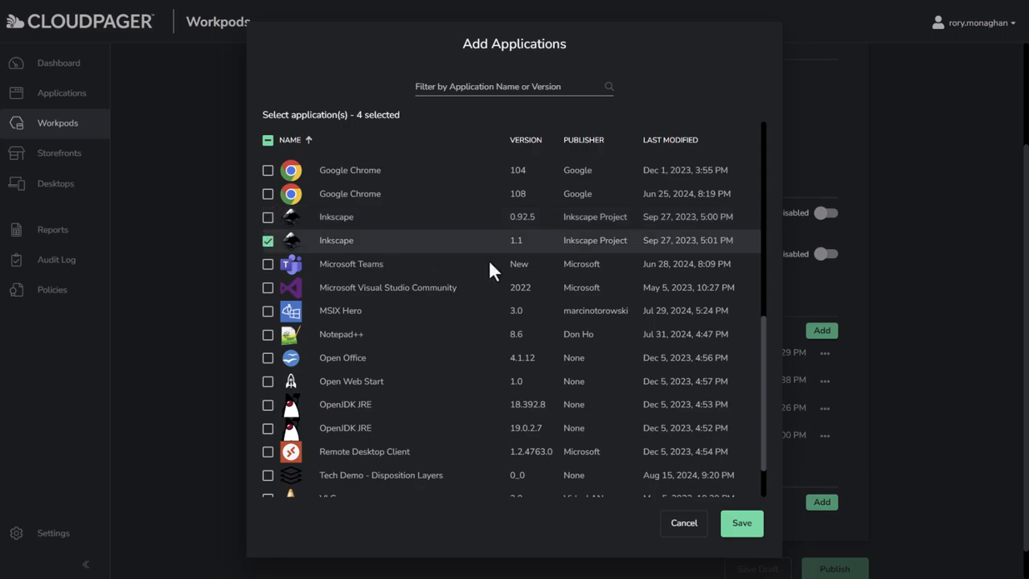
left_click(744, 528)
- Publish the Contractors workpod with the comment "CHG000457 - Updated InkScape to 1.1"
scroll(885, 477, "down", 1)
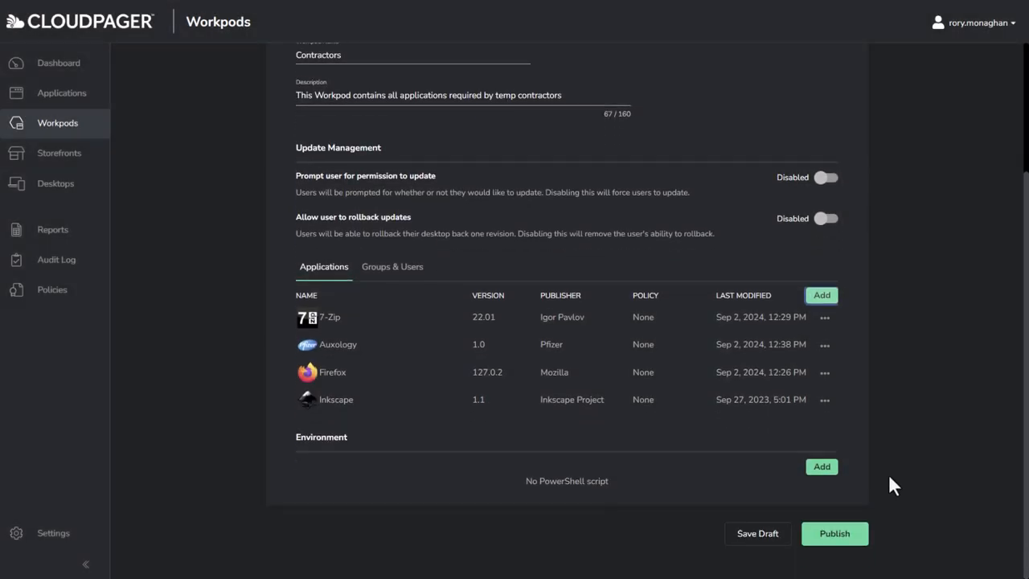
left_click(856, 537)
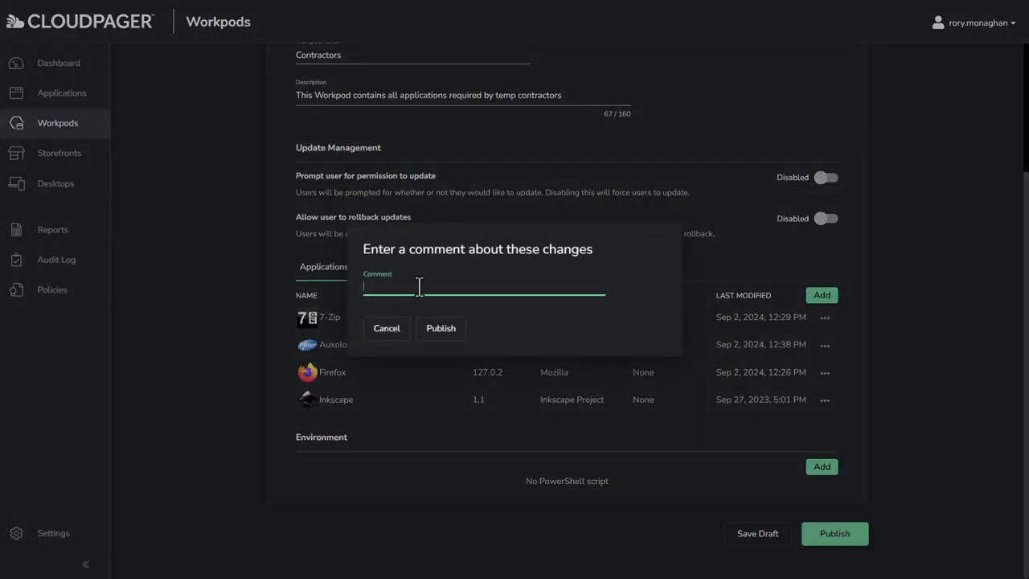
type("CHG000457 - Updated lnkScape to 1.1")
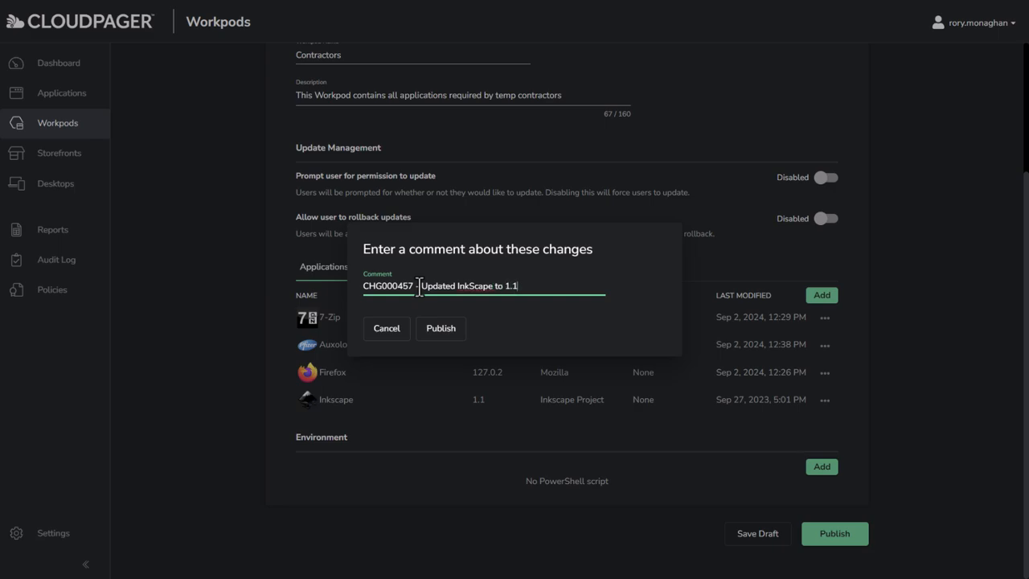
left_click(446, 328)
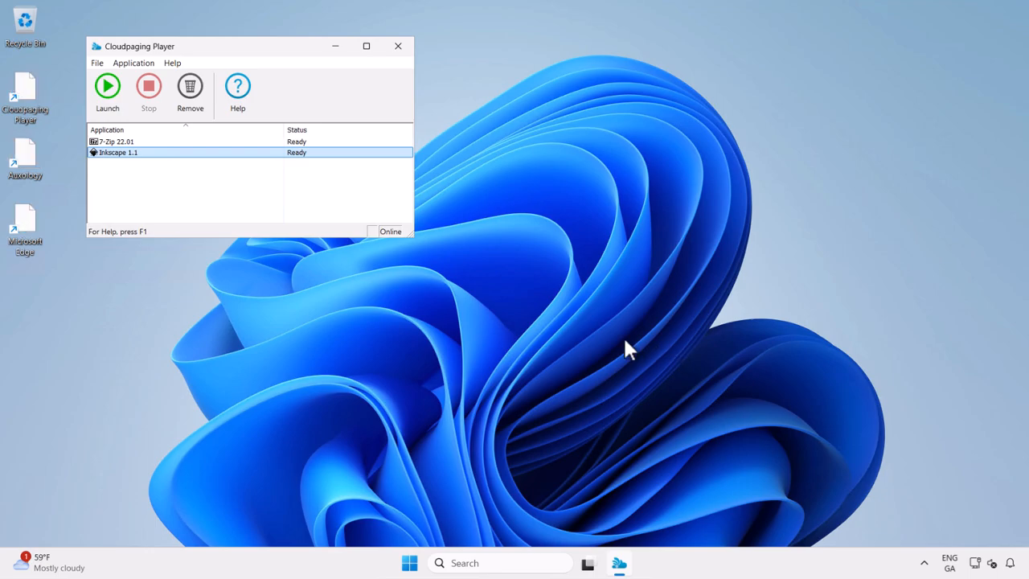
- Launch Inkscape 1.1 from its desktop shortcut on the Windows client and dismiss the welcome dialog
left_click(532, 353)
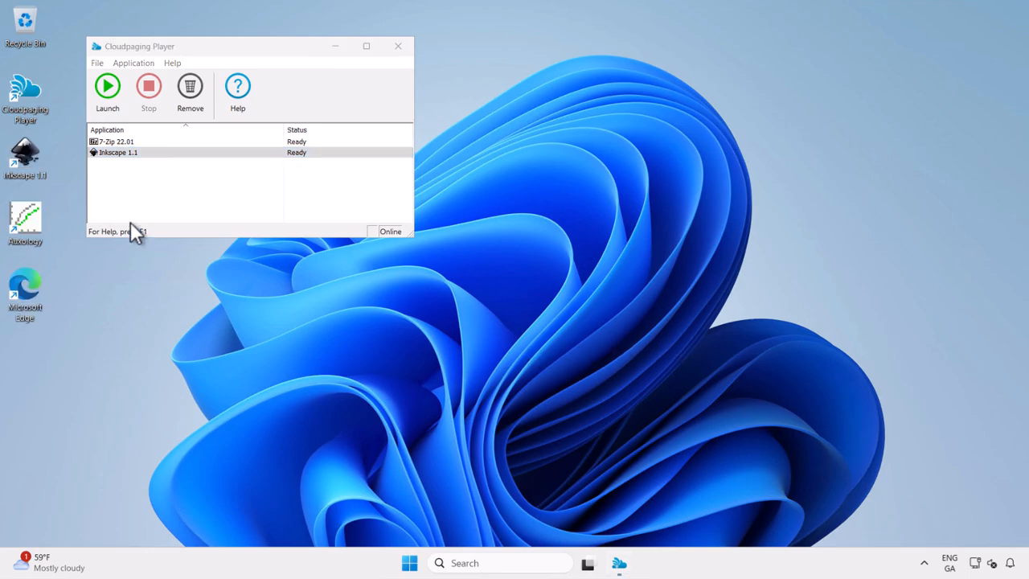
double_click(29, 158)
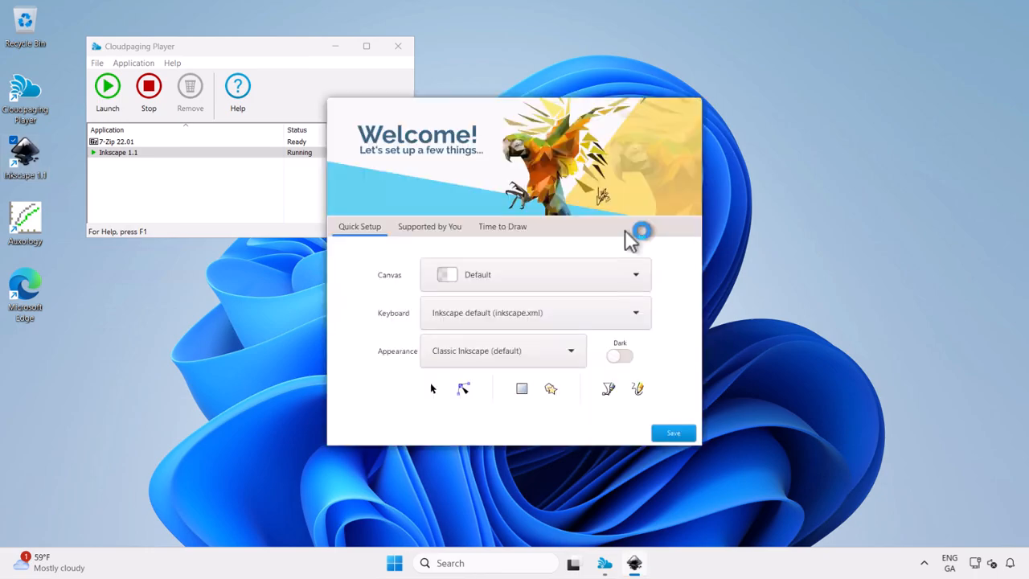
left_click(518, 226)
key("Escape")
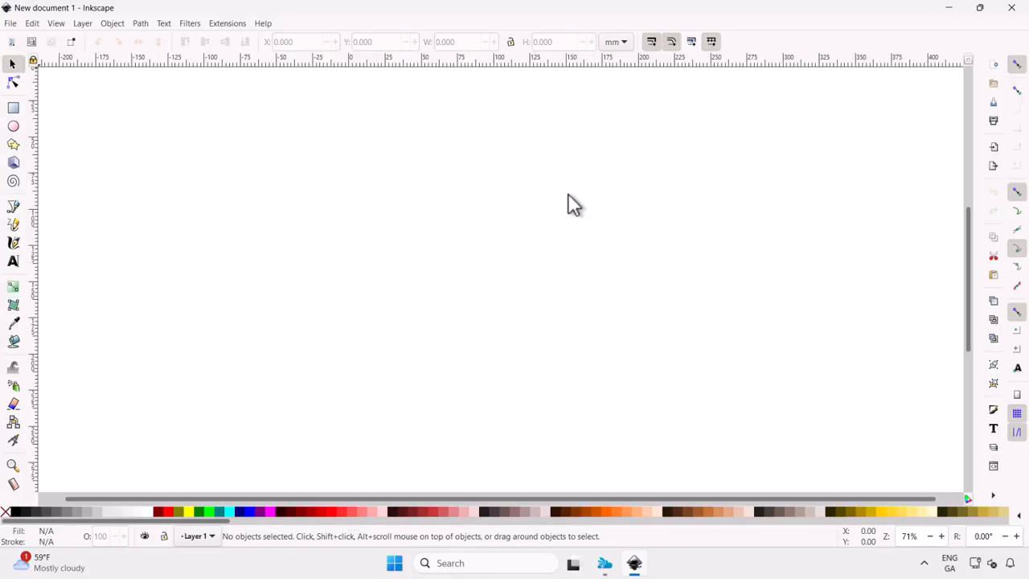
- Check the version information in About Inkscape, and close the dialog and the program
left_click(264, 23)
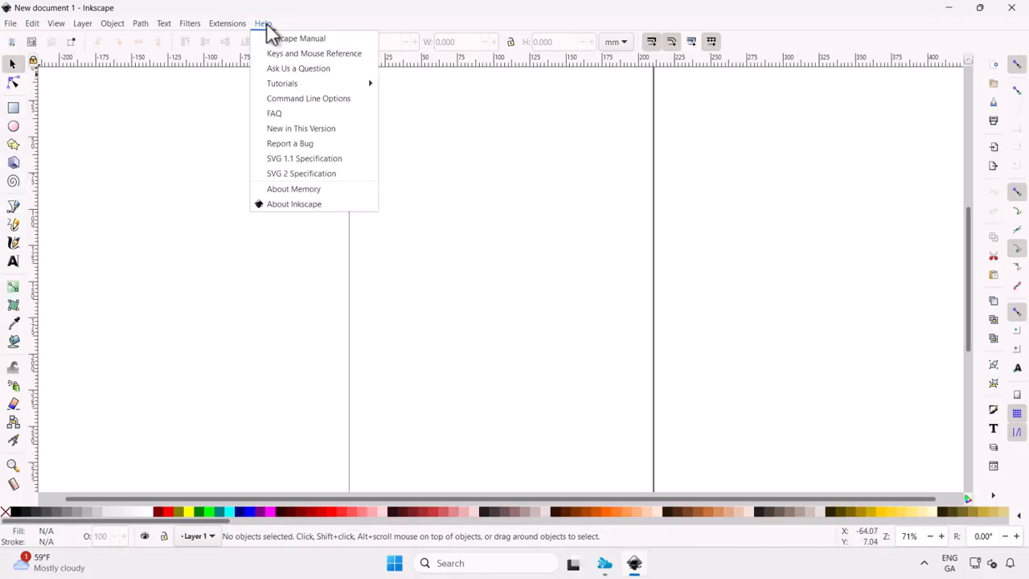
left_click(282, 205)
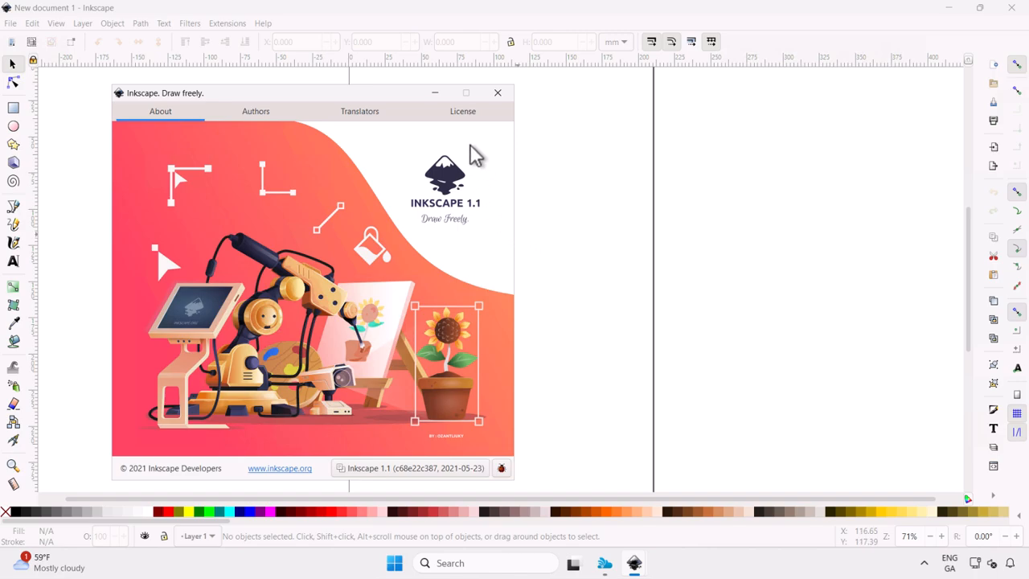
left_click(498, 92)
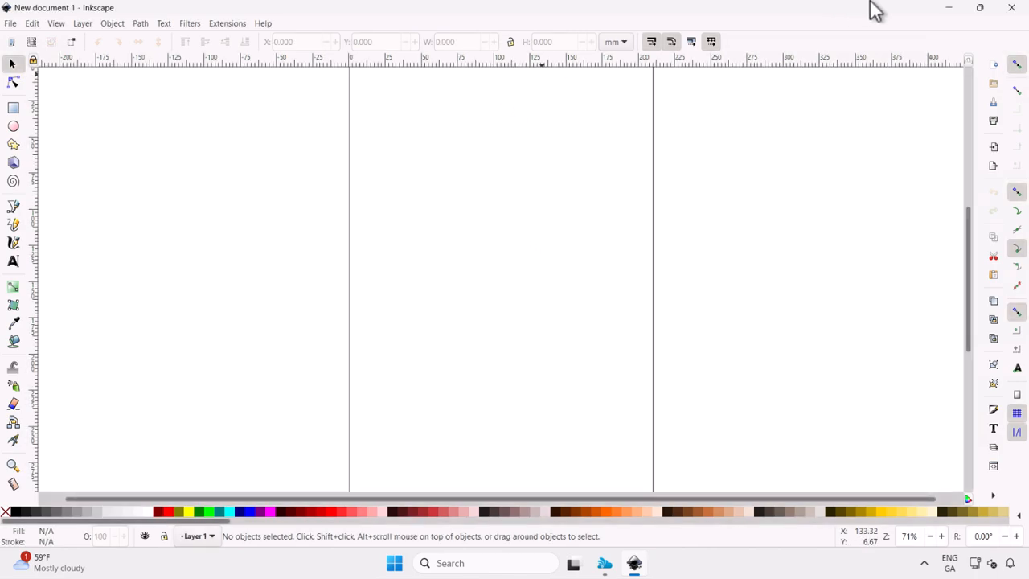
left_click(1011, 8)
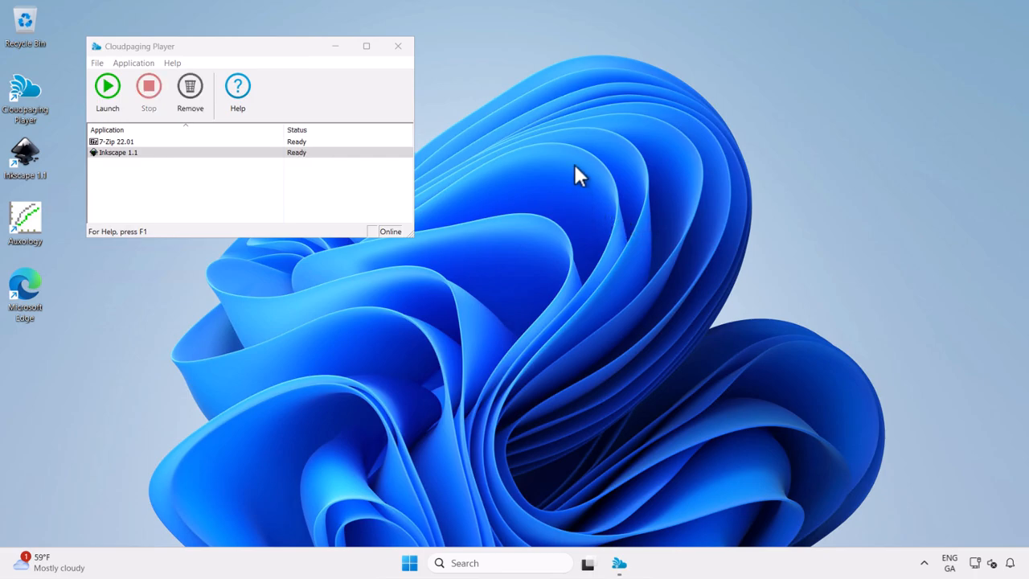
- Minimize the Win 11 Multisession remote desktop to return to Cloudpager, and open the Contractors workpod for editing
mouse_move(442, 5)
left_click(515, 13)
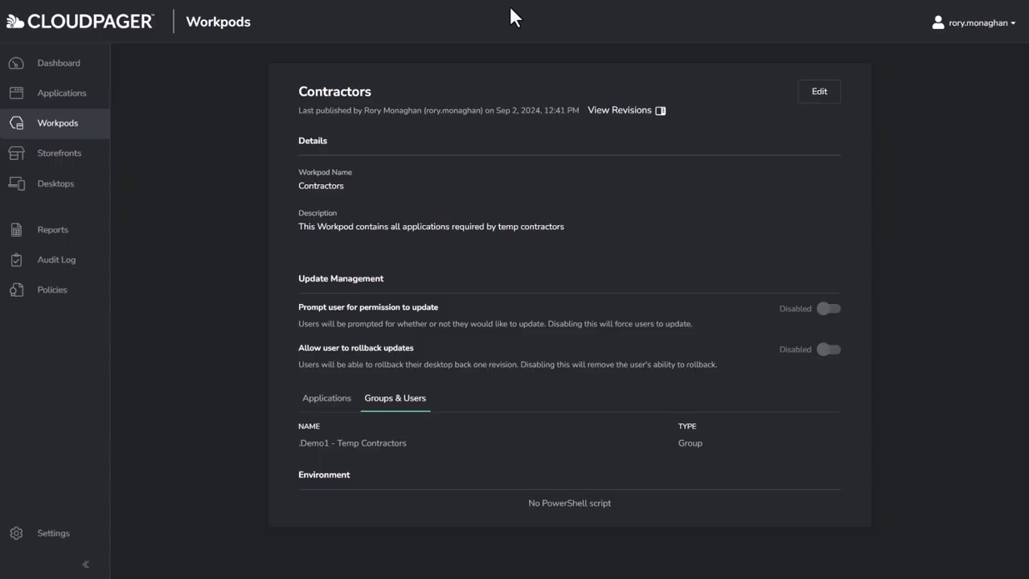
left_click(819, 94)
scroll(822, 181, "down", 1)
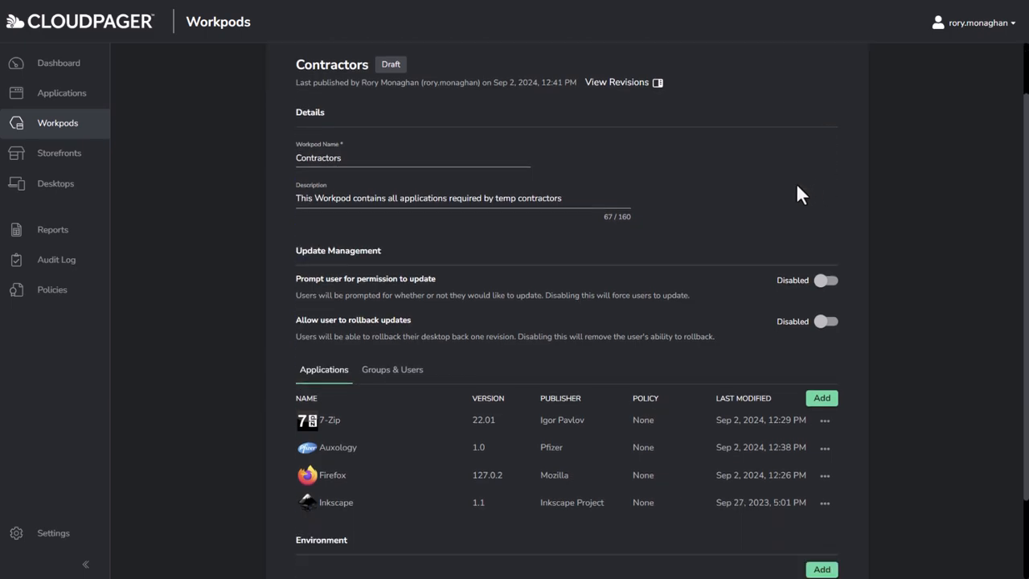
- Open the Contractors workpod's revision history and compare the application lists of revisions 1 and 2
left_click(656, 83)
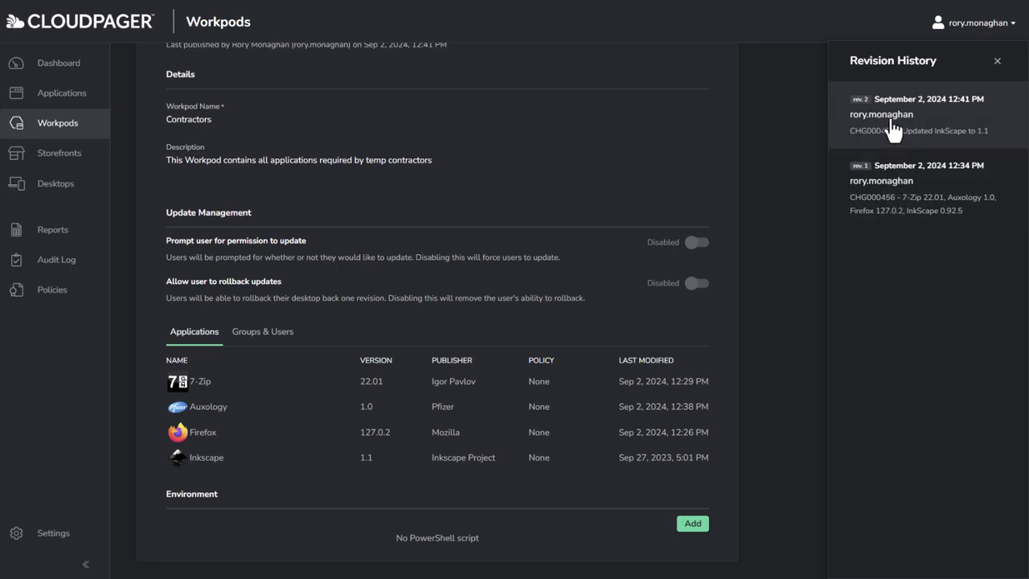
left_click(917, 209)
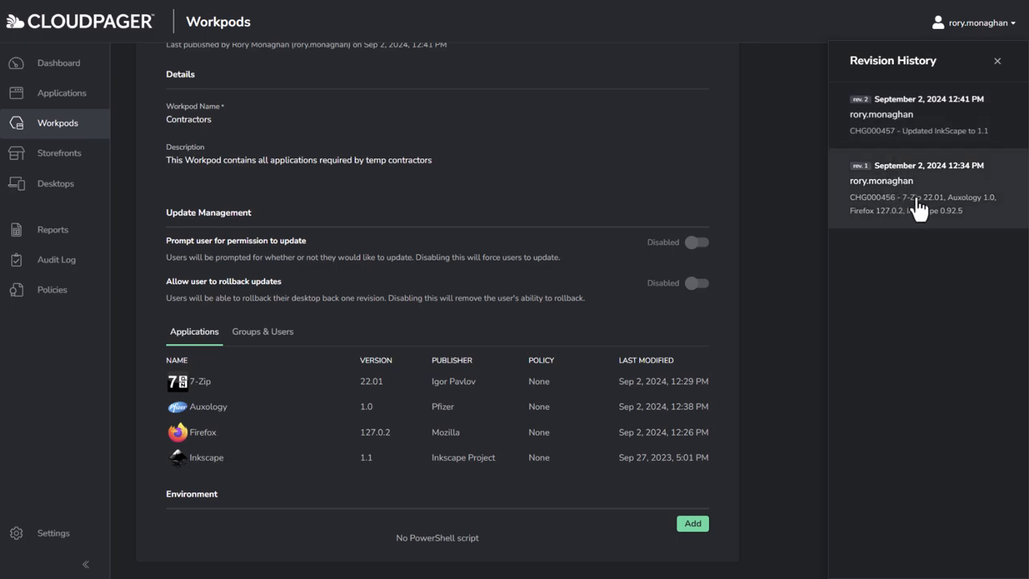
left_click(926, 136)
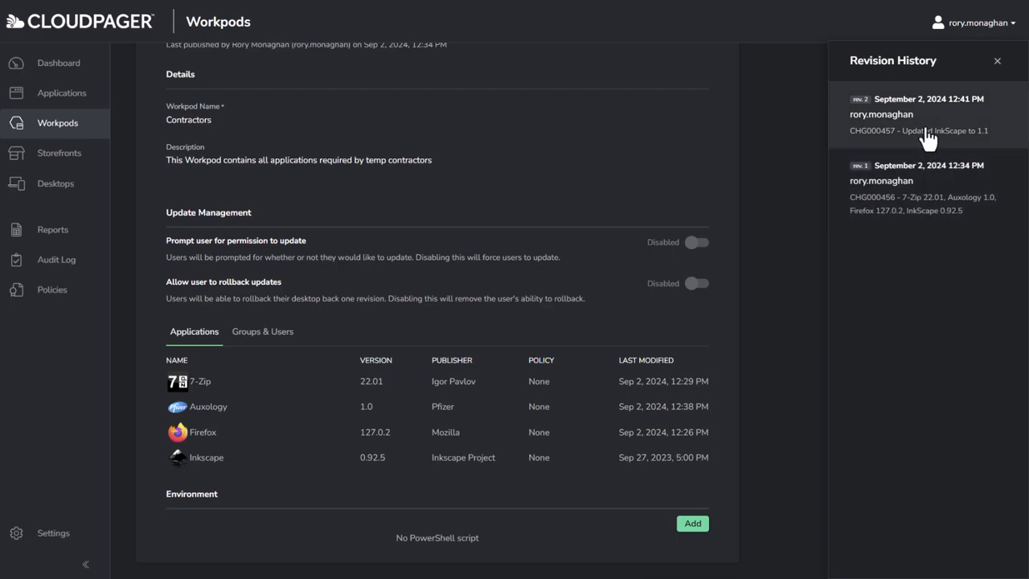
- Roll the Contractors workpod back to revision 1, which contains Inkscape 0.92.5
left_click(933, 207)
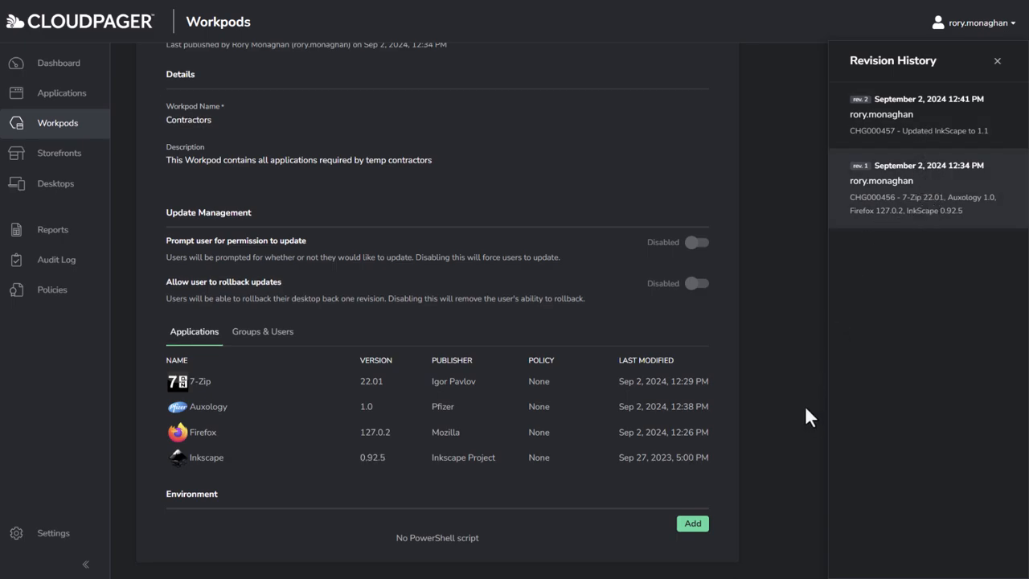
scroll(807, 403, "down", 1)
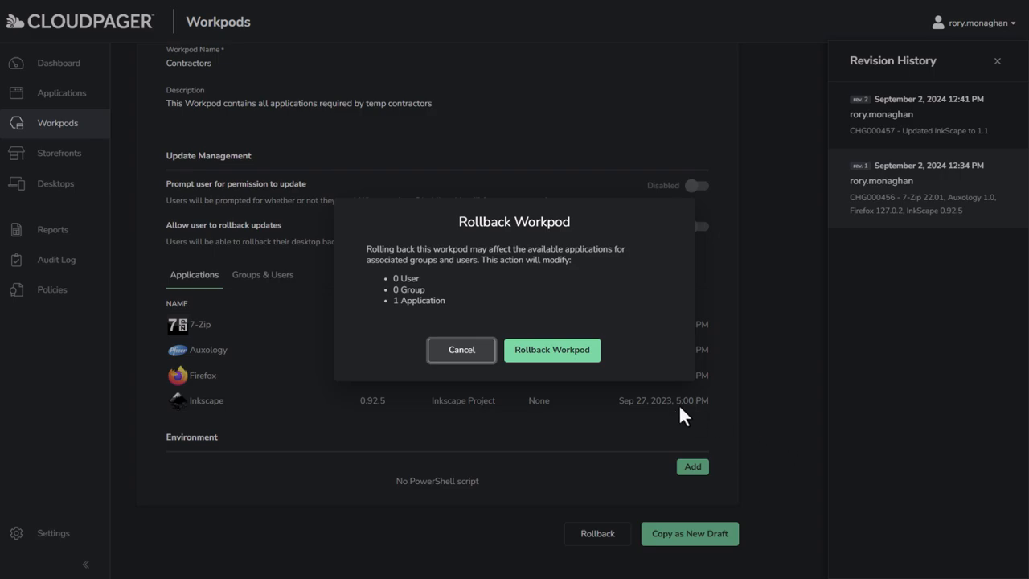
left_click(574, 366)
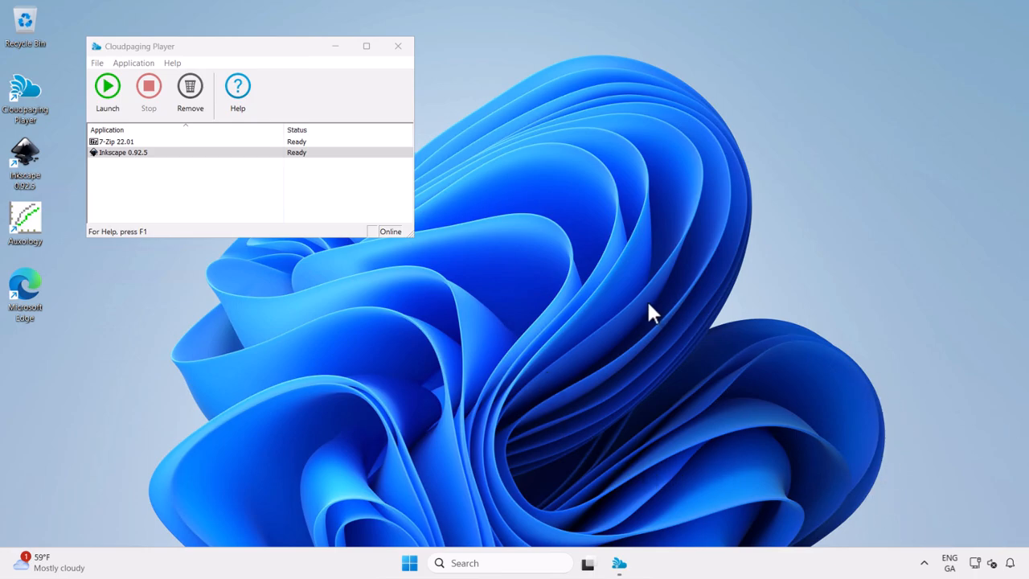
- Launch Inkscape 0.92.5 on the Windows client, check its version in About Inkscape, and close it
double_click(42, 159)
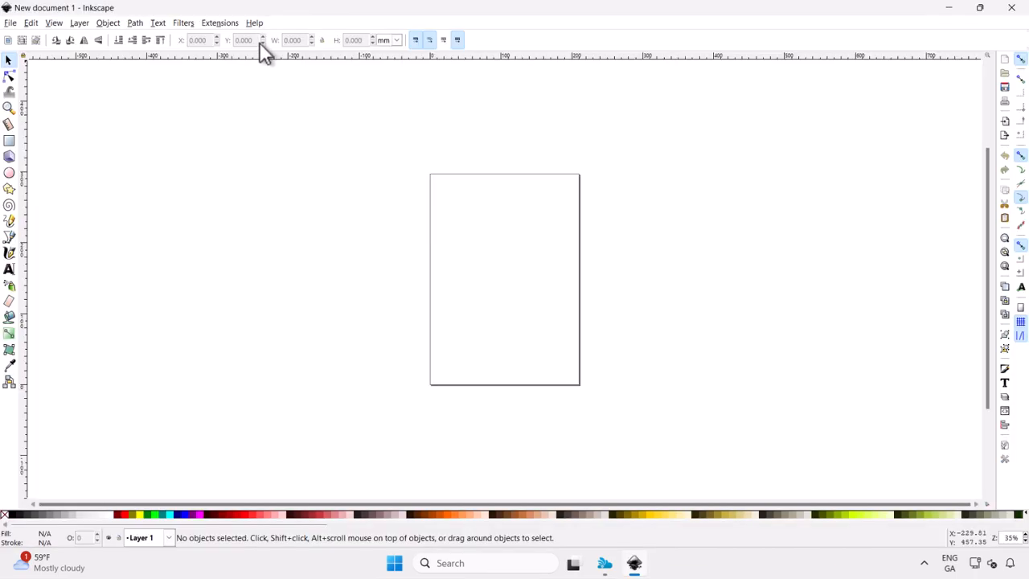
left_click(255, 24)
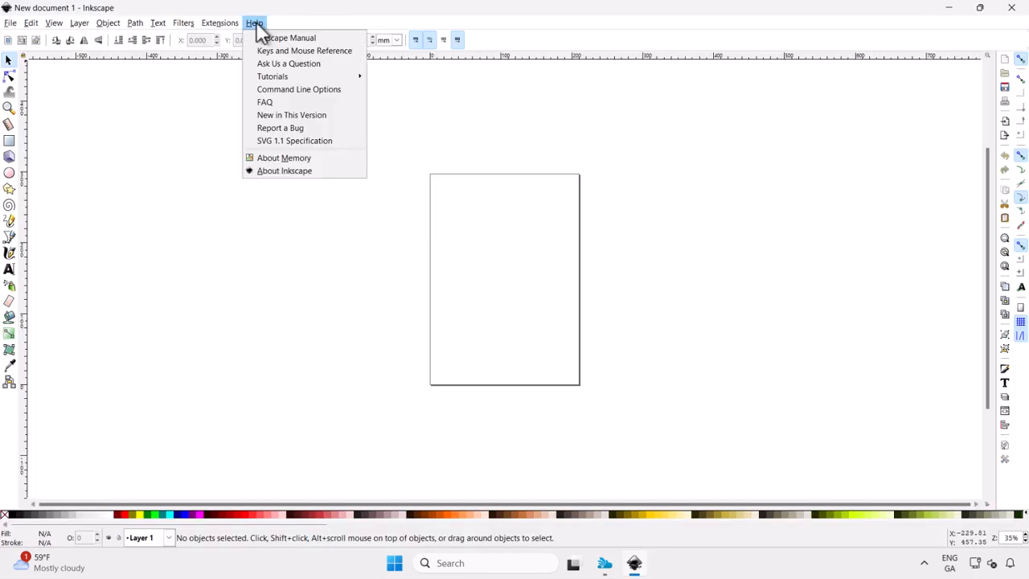
left_click(286, 171)
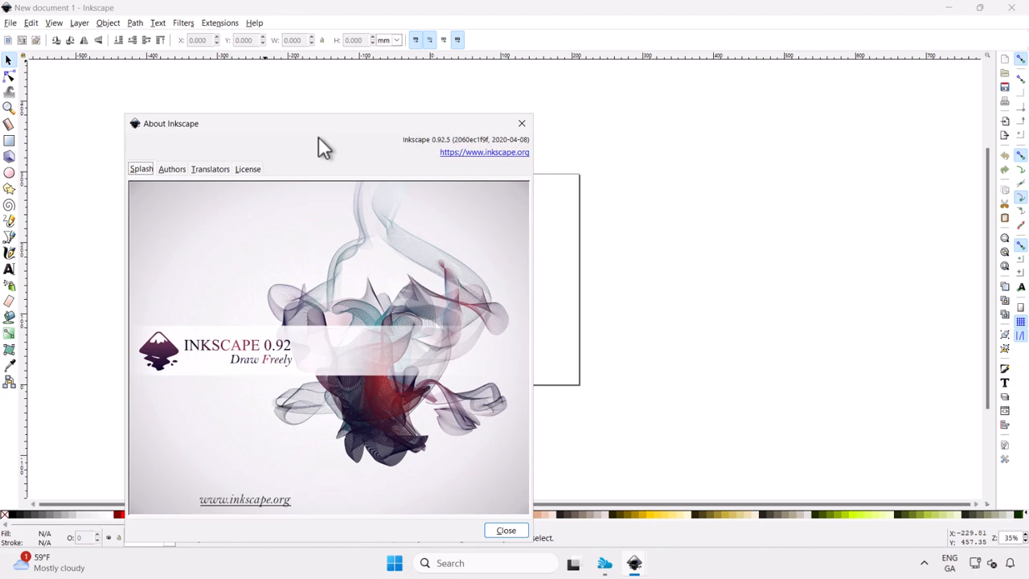
left_click(521, 124)
left_click(1011, 9)
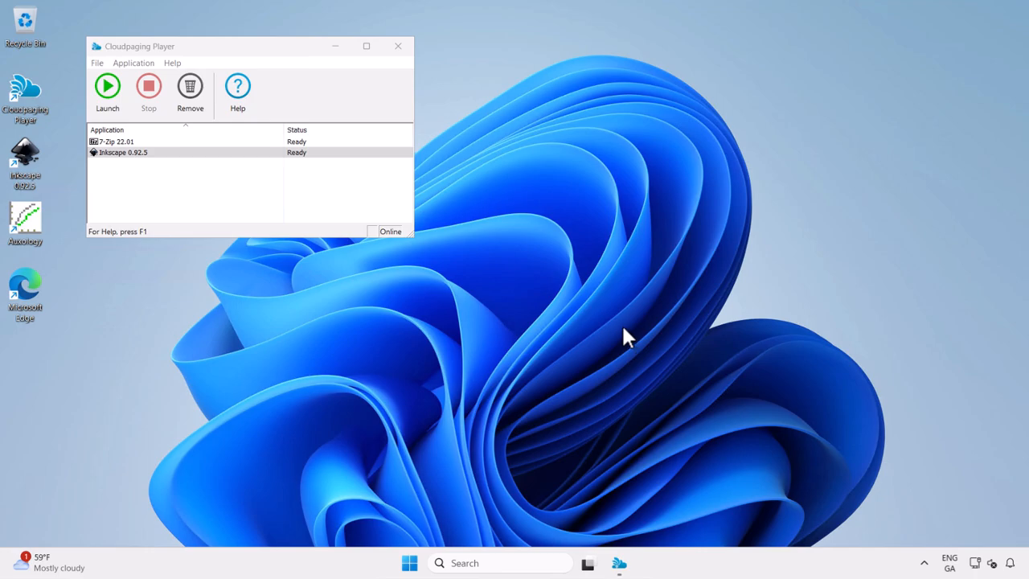
- Minimize the Win 11 Multisession remote desktop and go to the Storefronts overview in Cloudpager
mouse_move(546, 8)
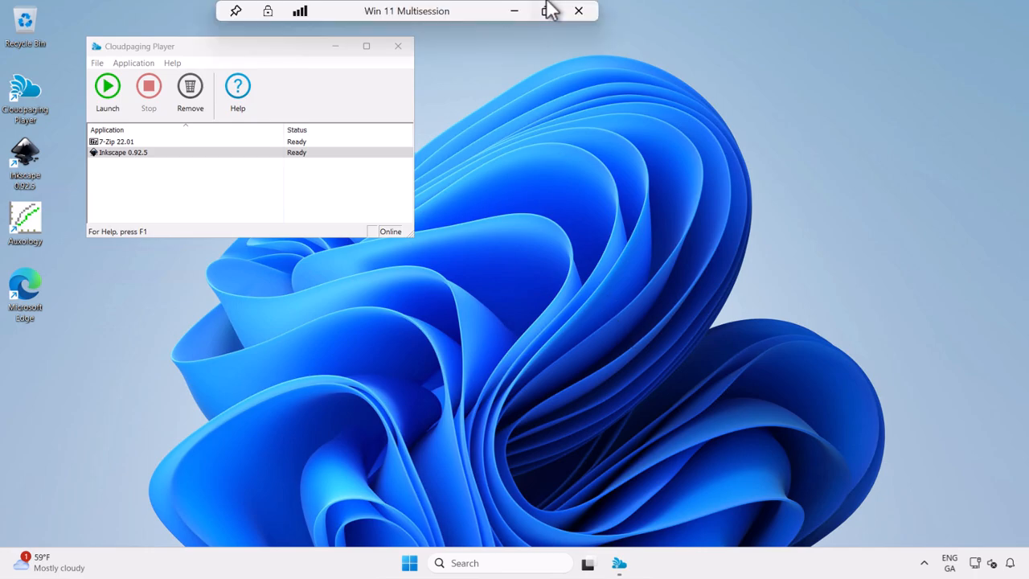
left_click(515, 11)
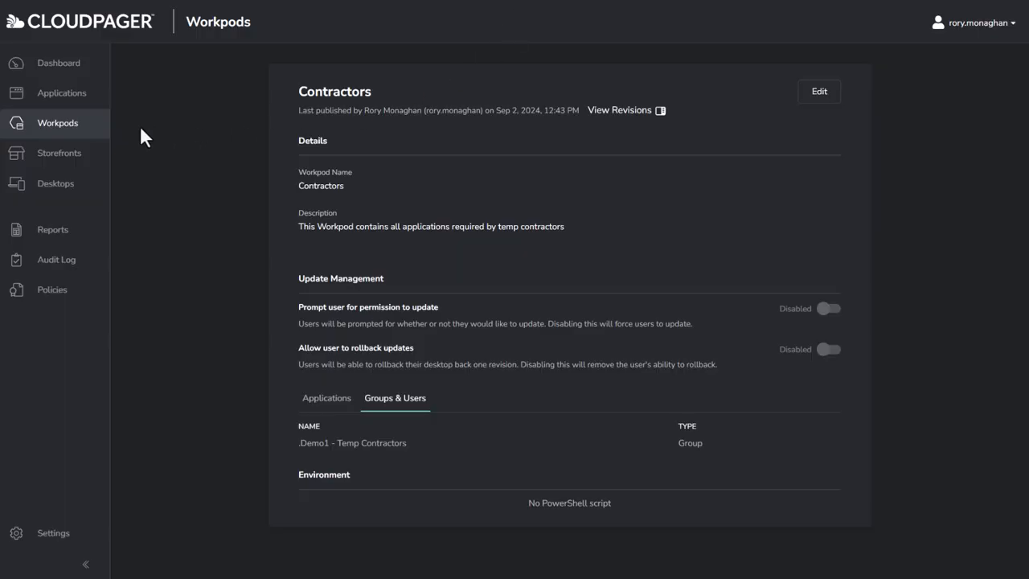
left_click(79, 161)
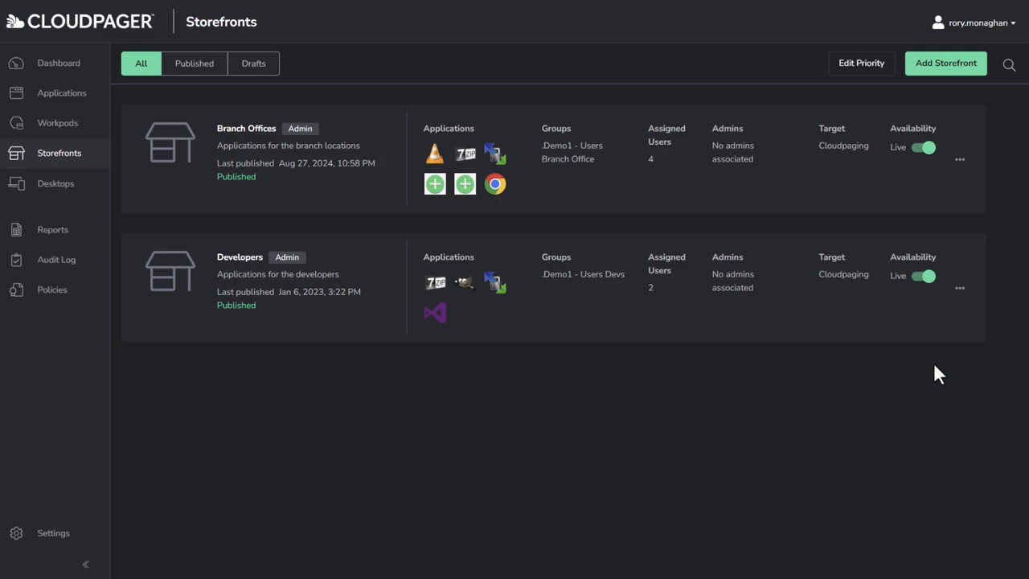
- Start a new storefront named Contractors with the description "Storefront for Temp Contractors"
left_click(966, 71)
left_click(367, 207)
type("Contractors")
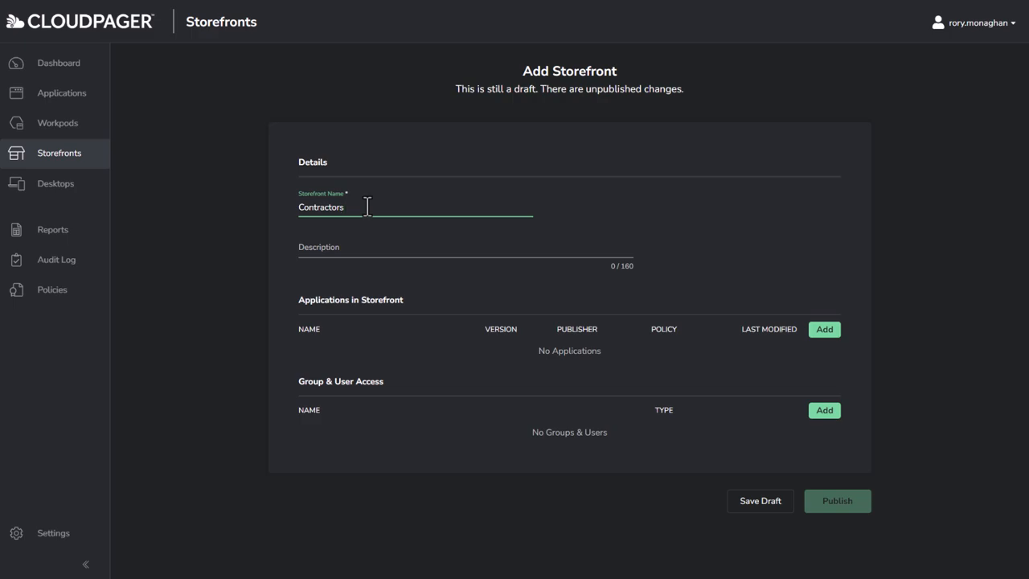
key("Tab")
type("Storefront f")
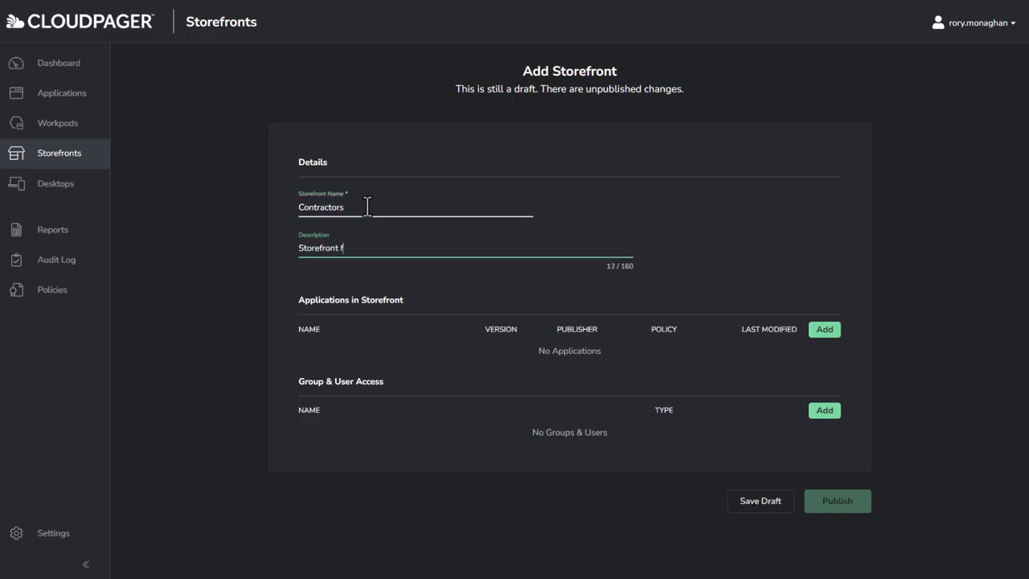
type("or Temp Contractors")
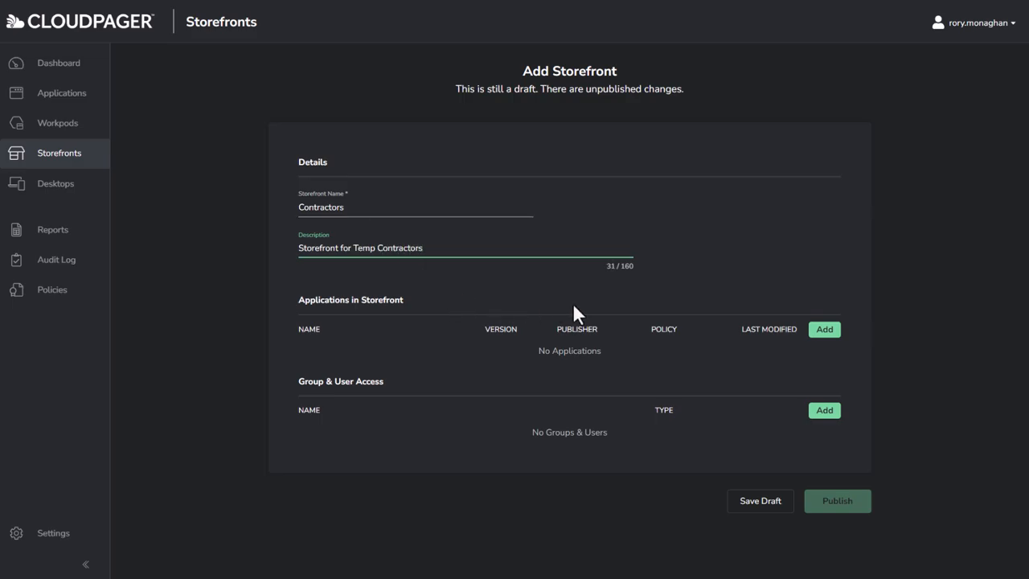
- Add Remote Desktop Client 1.2.4763.0, Firefox 127.0.2 and Auxology 1.0 to the applications in the Contractors storefront
left_click(822, 332)
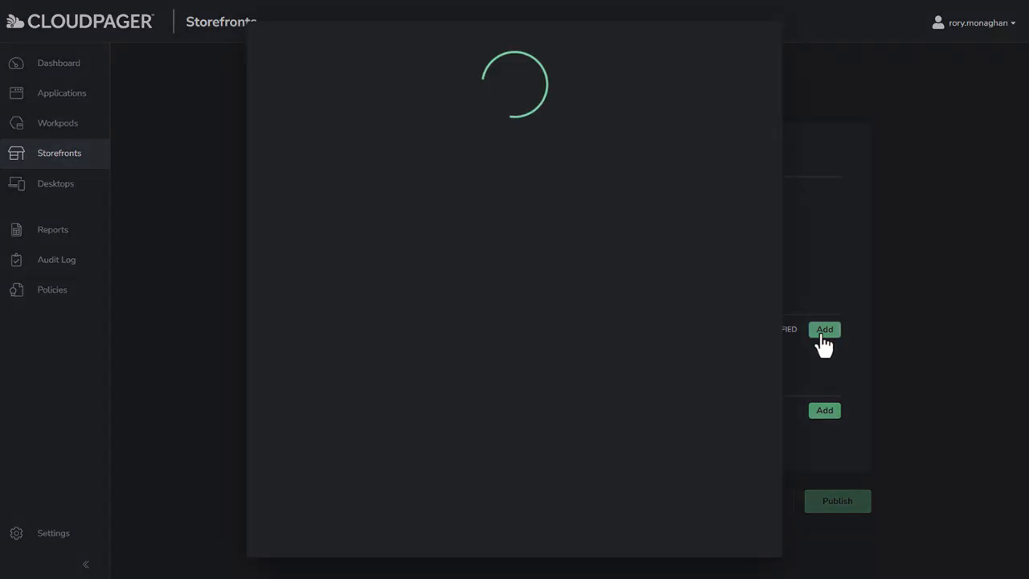
scroll(480, 297, "down", 7)
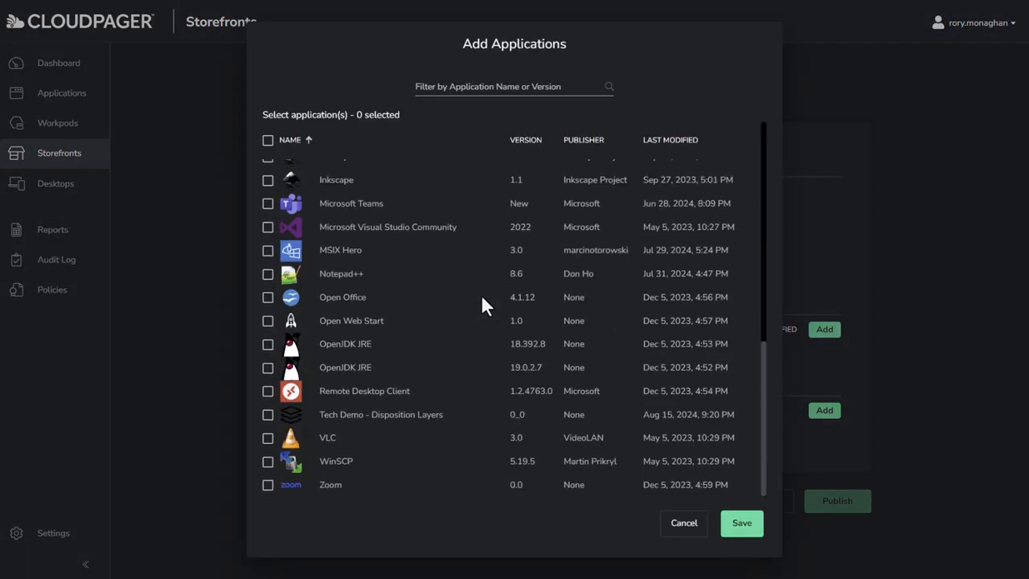
left_click(268, 391)
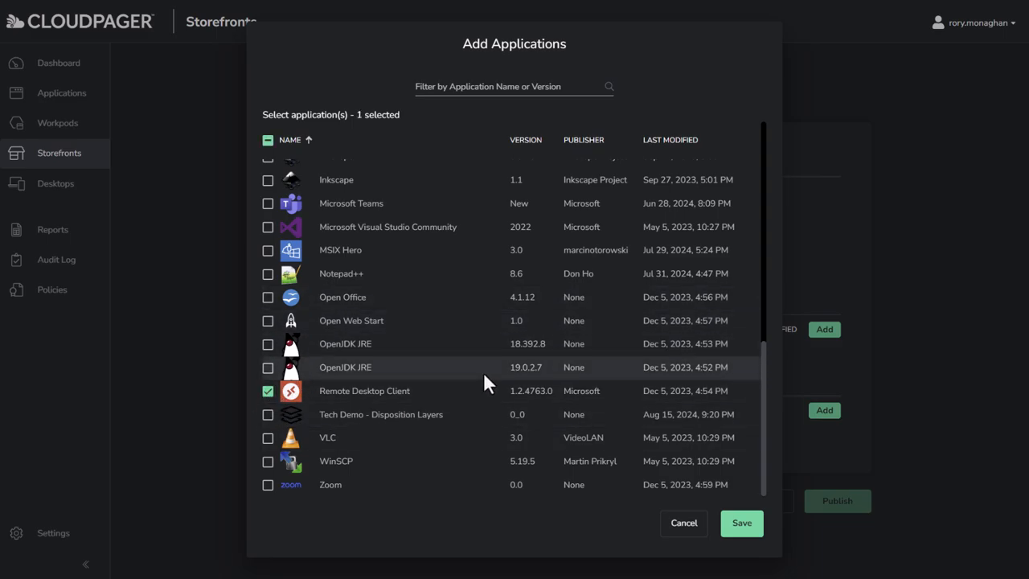
scroll(424, 401, "up", 5)
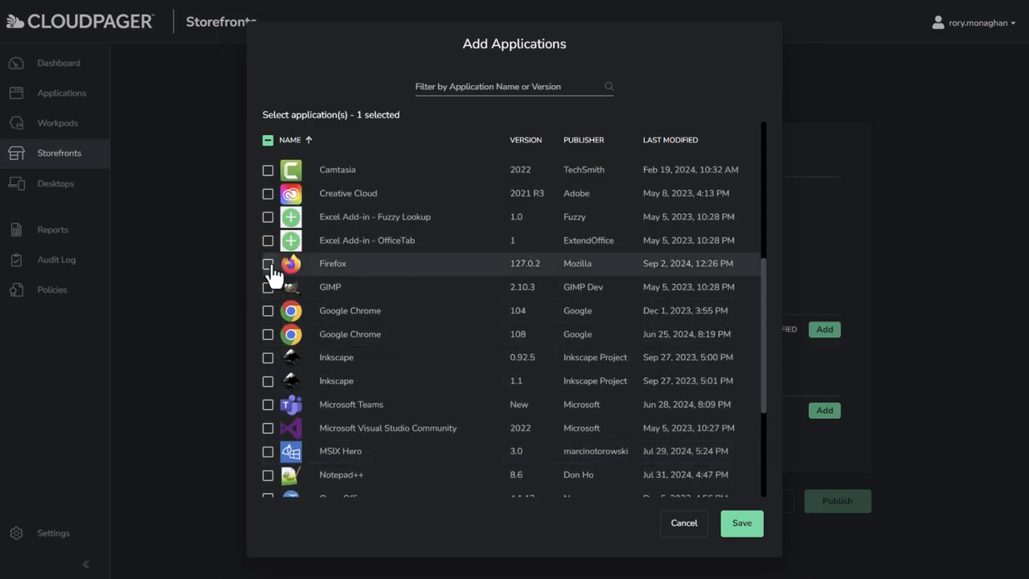
left_click(269, 265)
scroll(271, 276, "up", 5)
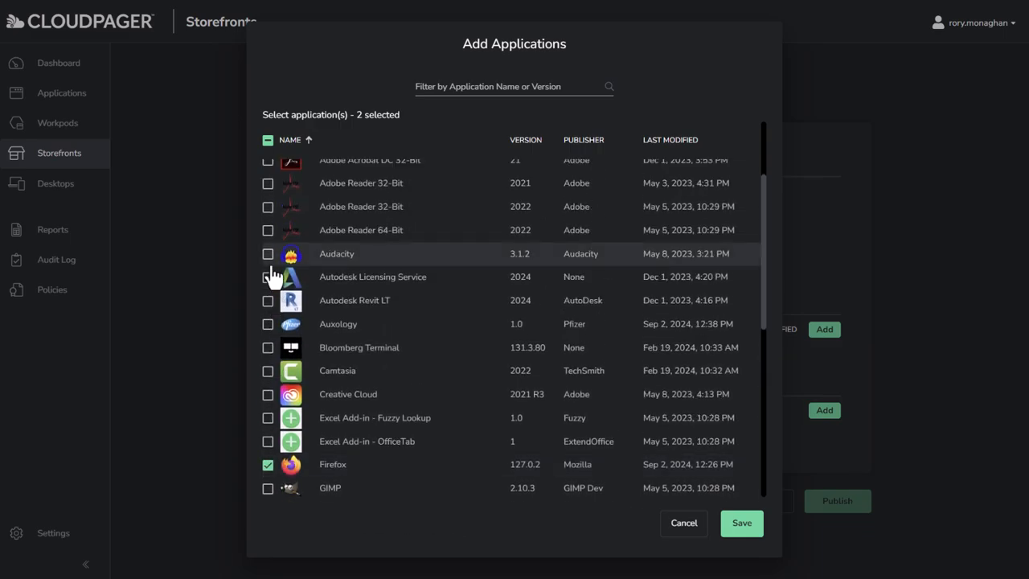
left_click(269, 325)
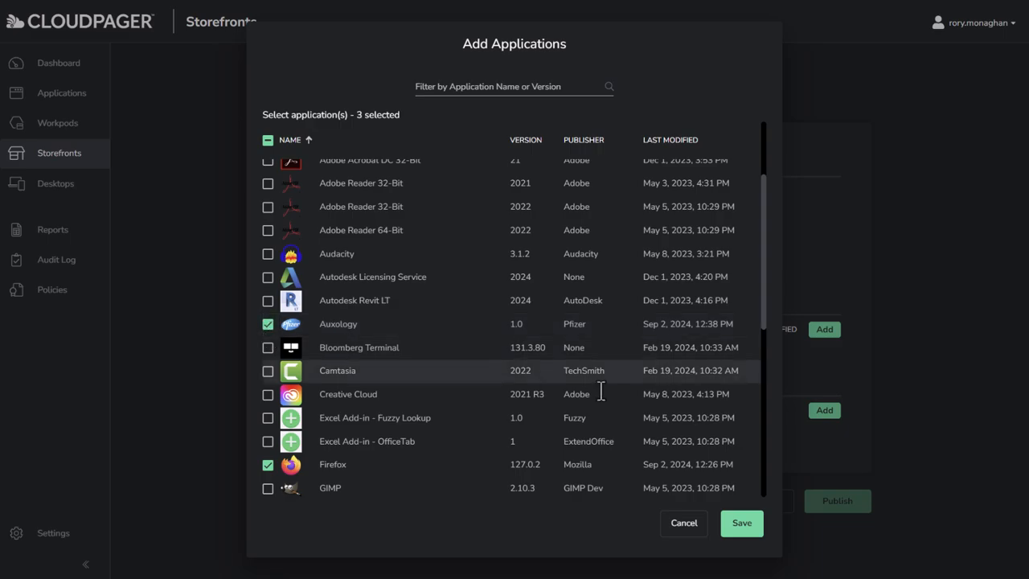
left_click(754, 527)
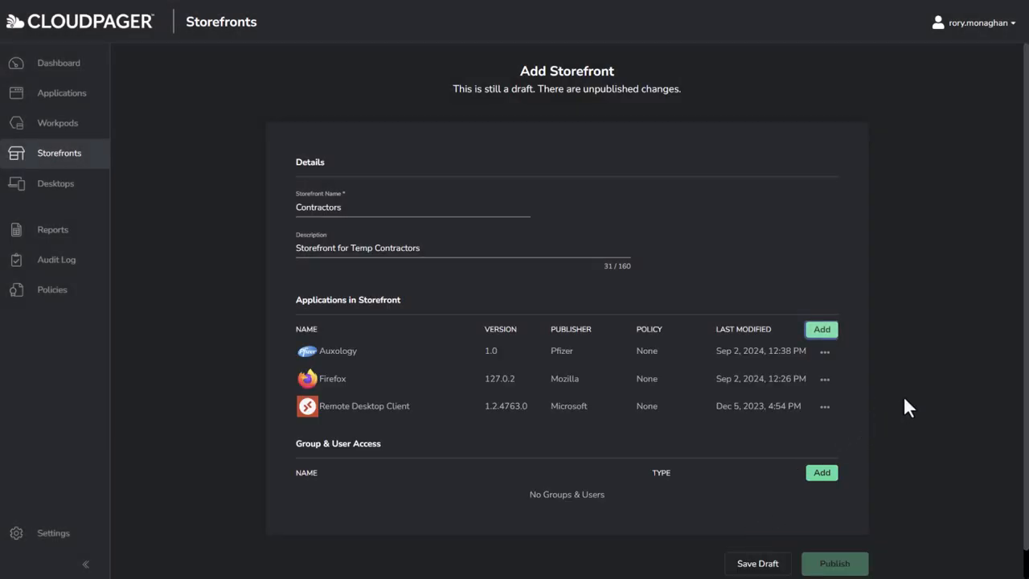
- Find the group .Demo1 - Temp Contractors with the filter ".Demo1 Temp" and give it access to the storefront
scroll(904, 395, "down", 1)
left_click(822, 443)
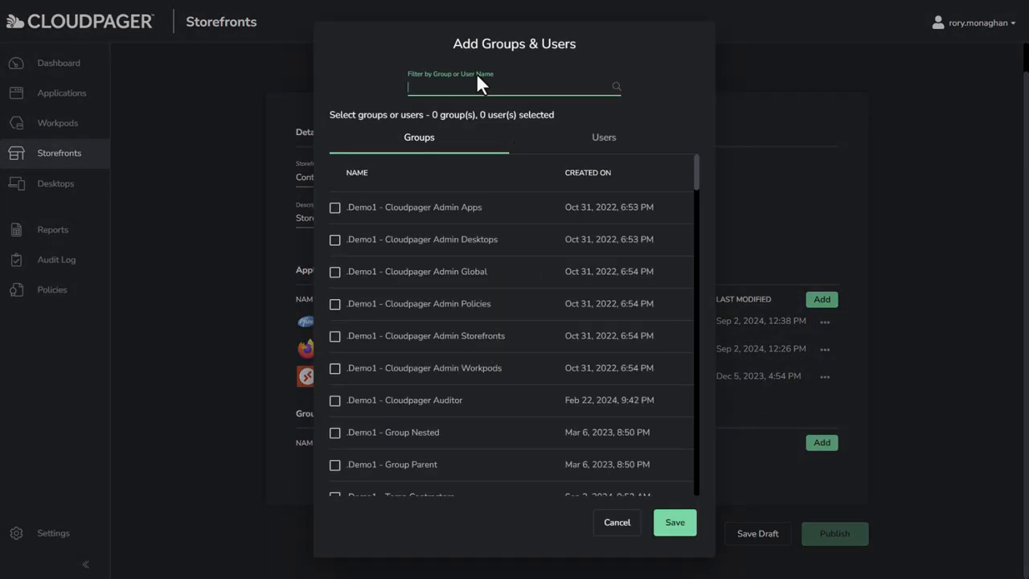
type(".Demo1 Temp")
left_click(334, 208)
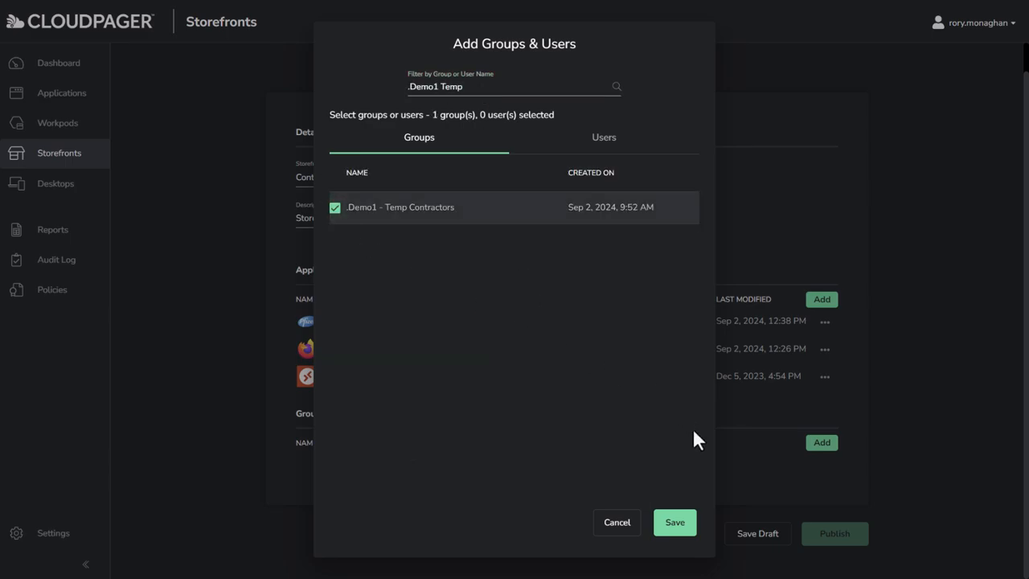
left_click(679, 529)
- Publish the storefront with the comment "Storefront for Contractors - Auxology 1.0, Firefox 127.0.2, RDP Client 1.2.4763.0"
left_click(858, 544)
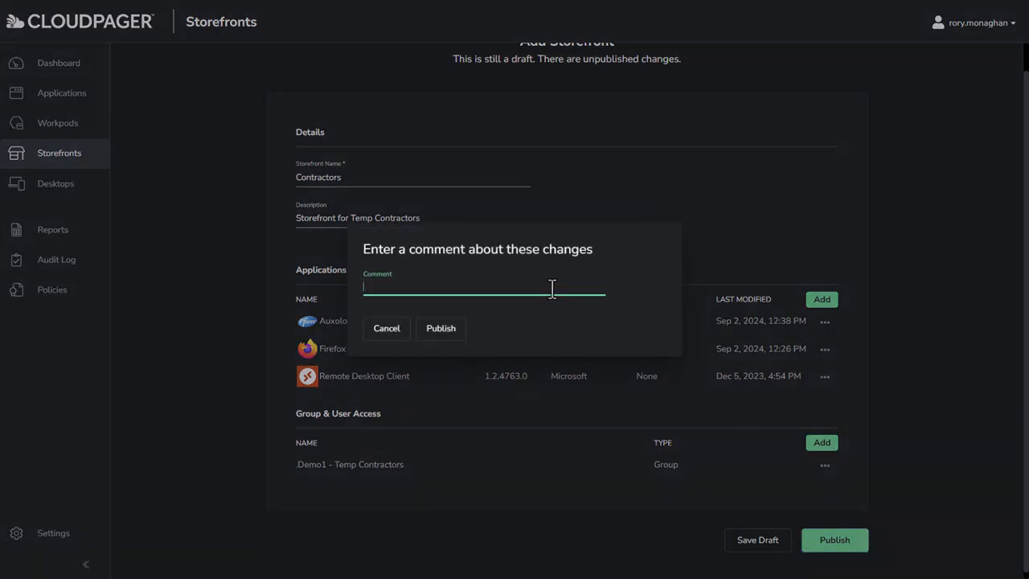
type("Storefront for Contractors - Auxology 1.0, Fr")
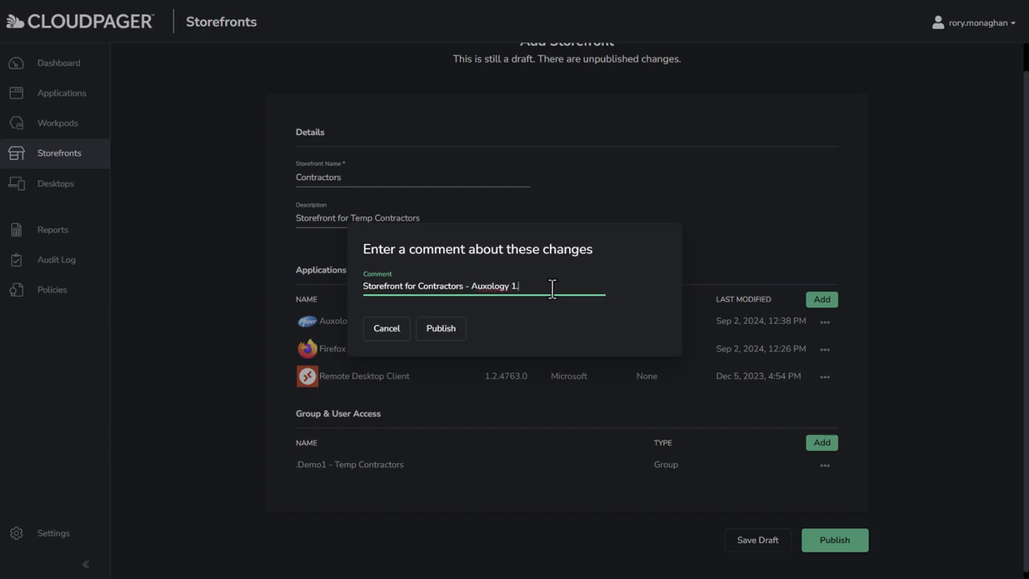
key("BackSpace")
type("irefox 127.0.2, RDP Client 1.2.4763.0")
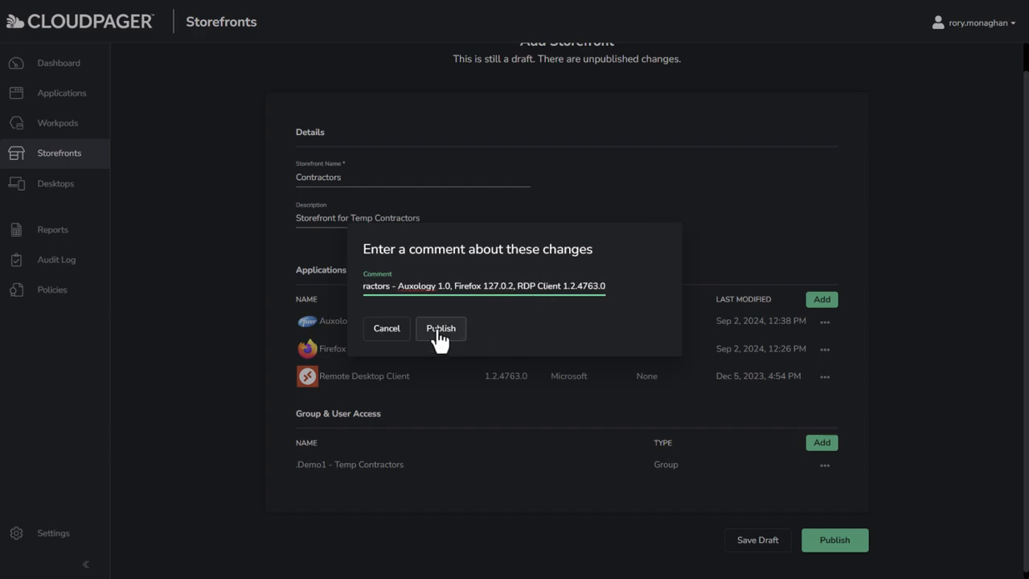
left_click(438, 329)
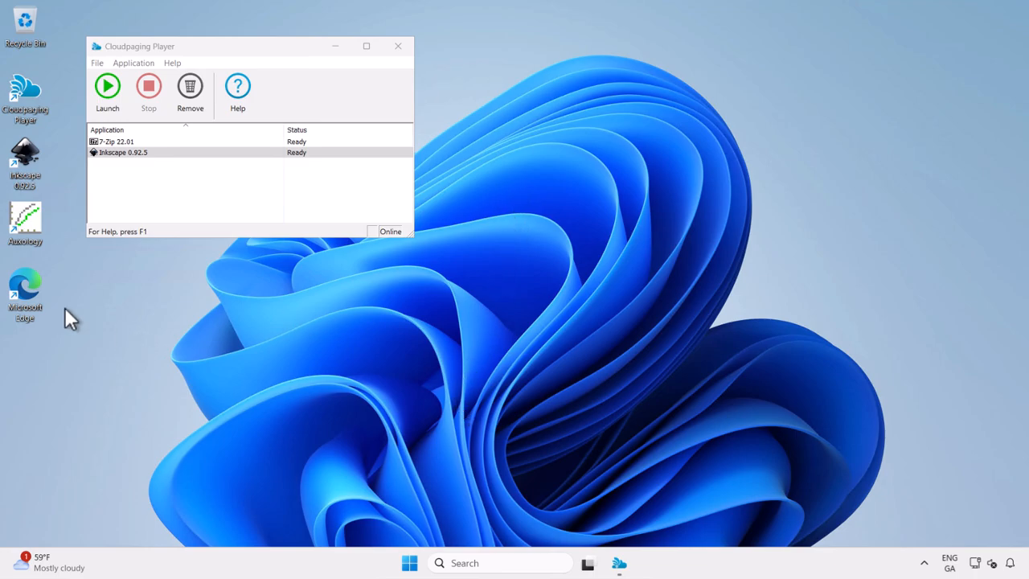
- Open the Cloudpager Storefront in Microsoft Edge on the Windows client and look through its available applications by category
double_click(35, 292)
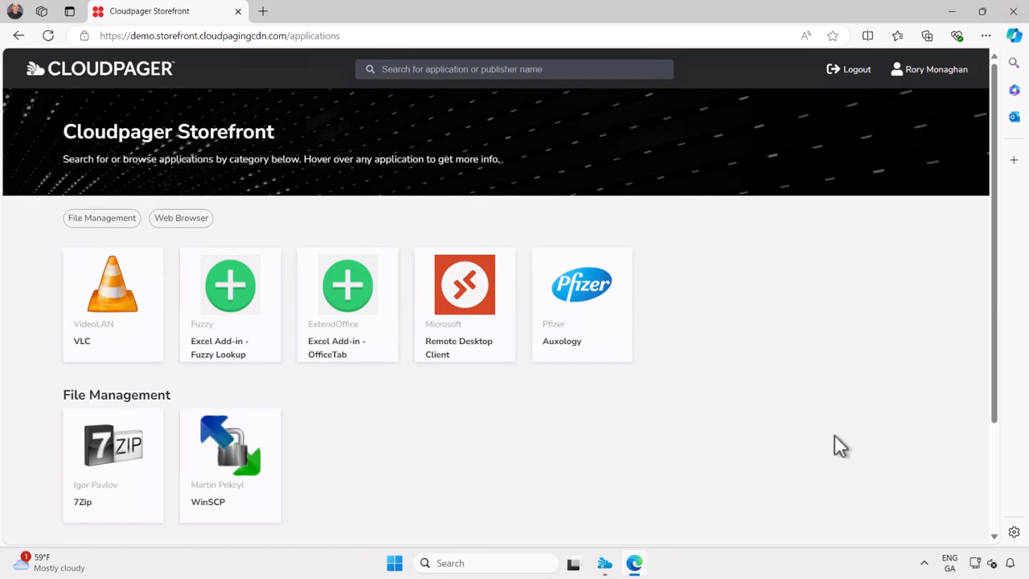
scroll(834, 417, "down", 1)
scroll(834, 416, "down", 1)
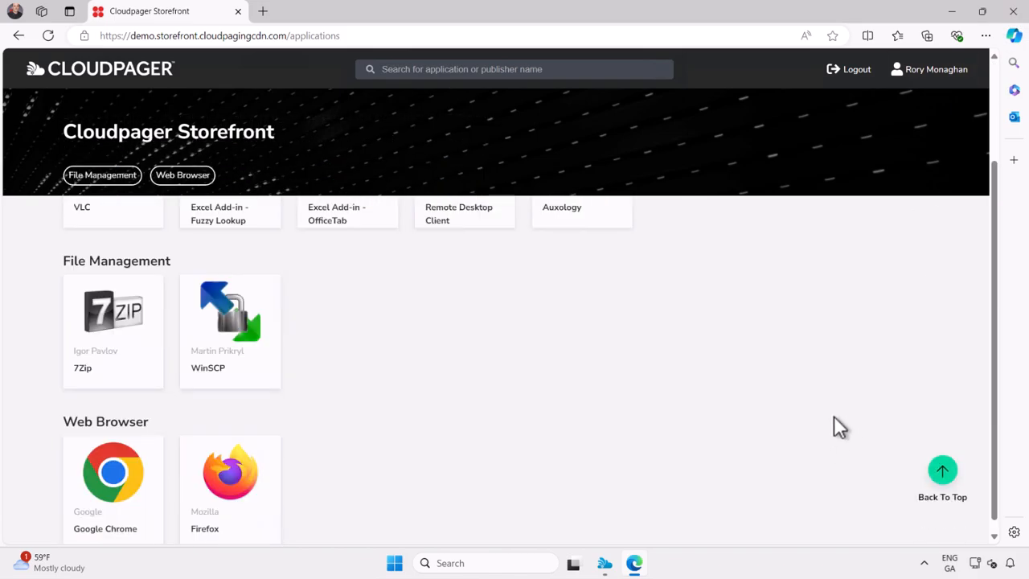
scroll(833, 415, "up", 2)
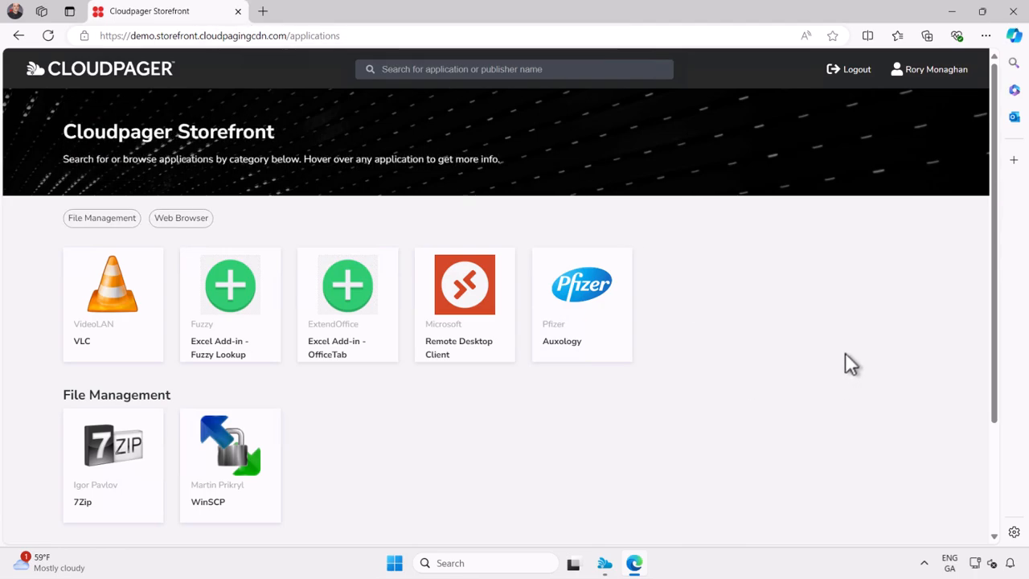
scroll(845, 352, "down", 2)
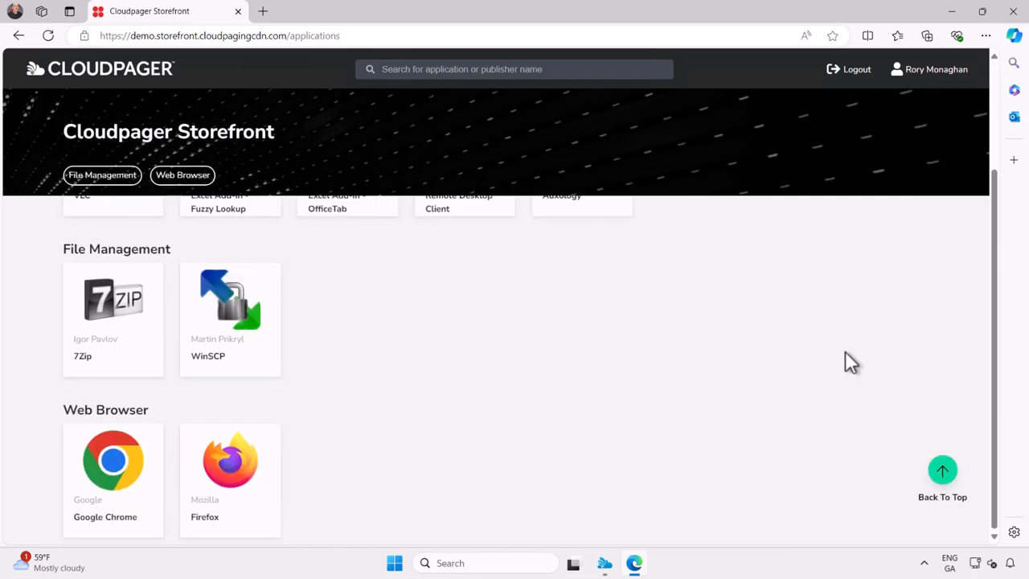
scroll(845, 350, "up", 2)
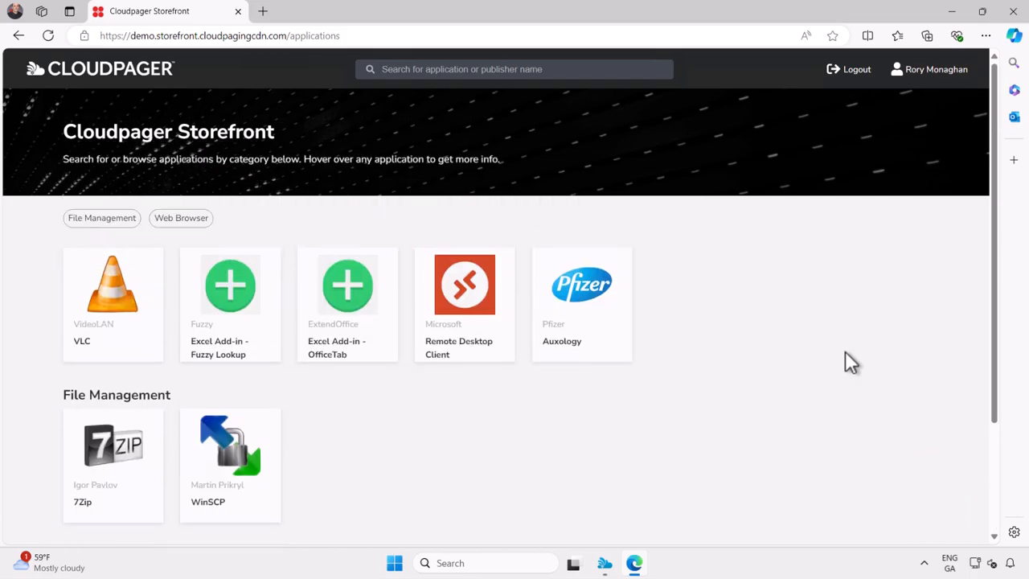
- Launch Remote Desktop Client from the storefront, minimize the browser, and close the Remote Desktop window
mouse_move(467, 326)
left_click(468, 348)
left_click(949, 13)
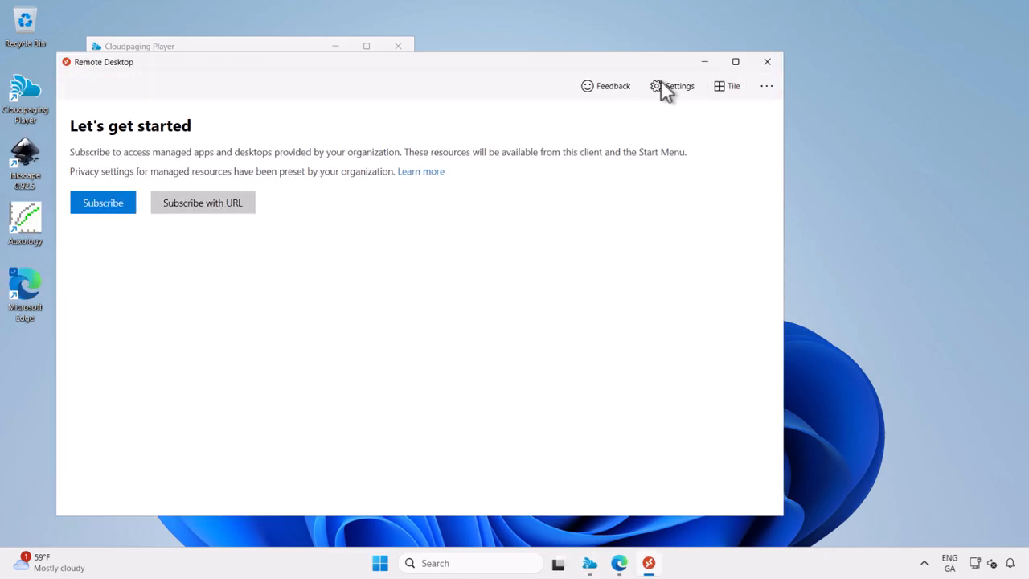
left_click(767, 63)
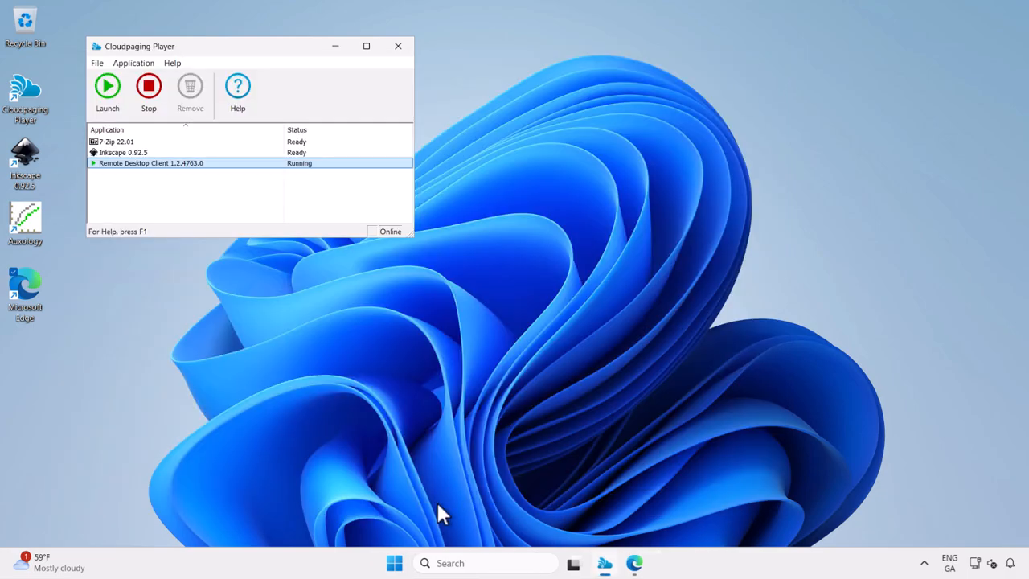
- Check the Windows client's list of all installed apps for the Remote Desktop entry
left_click(402, 563)
scroll(547, 277, "down", 10)
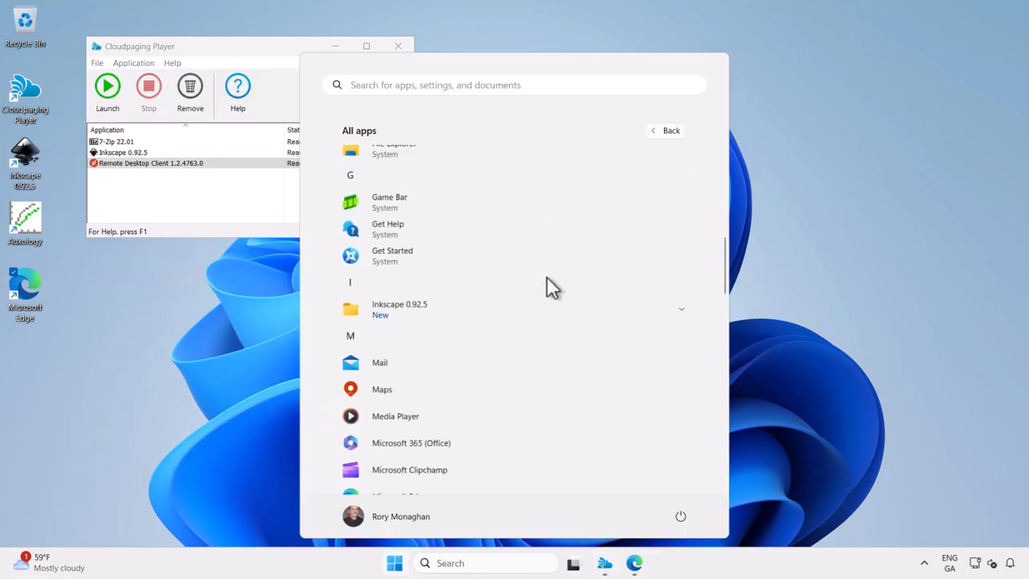
scroll(547, 277, "down", 8)
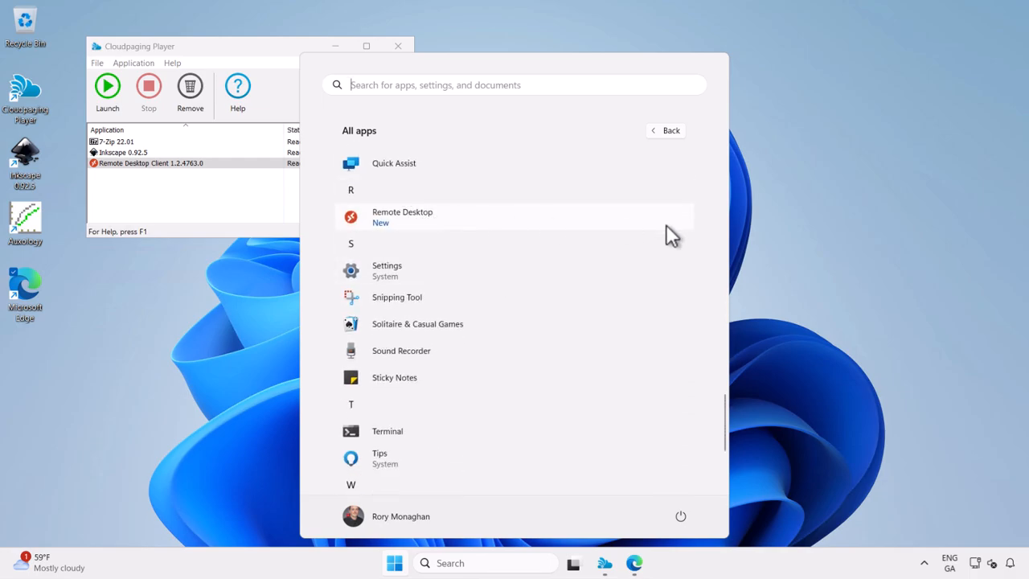
left_click(823, 331)
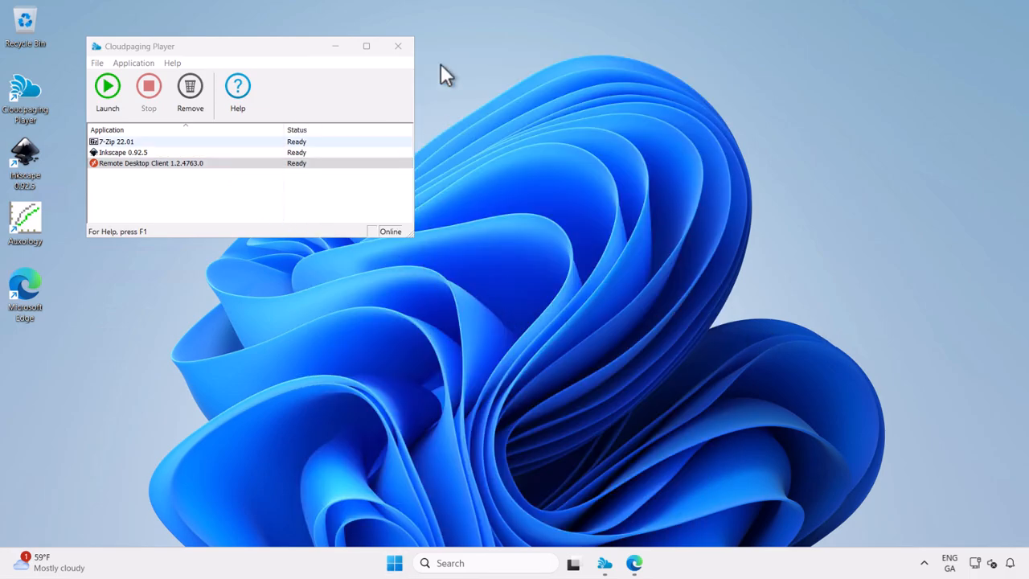
- Minimize the Win 11 Multisession remote desktop and start a new policy in Cloudpager
mouse_move(445, 6)
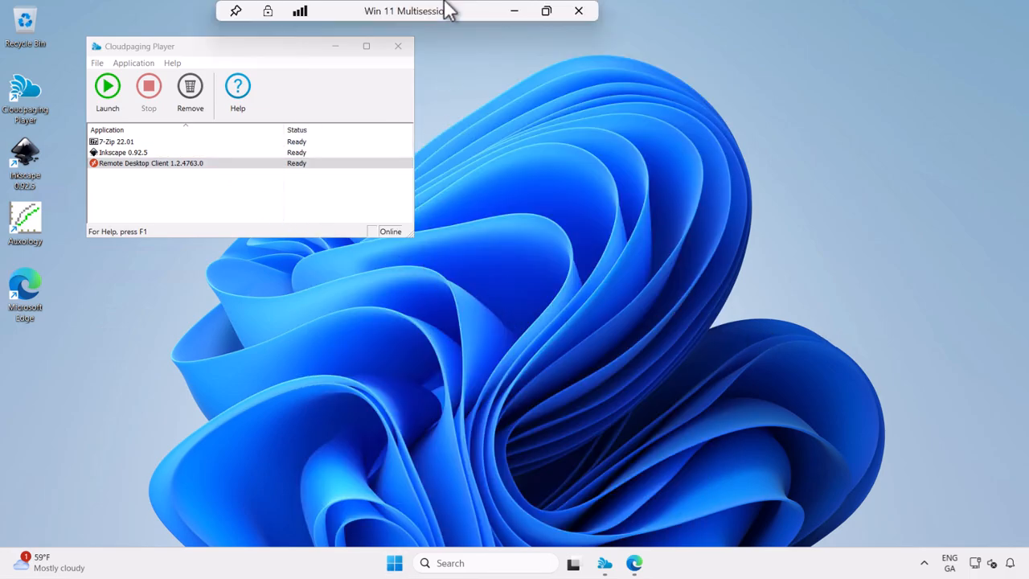
left_click(516, 17)
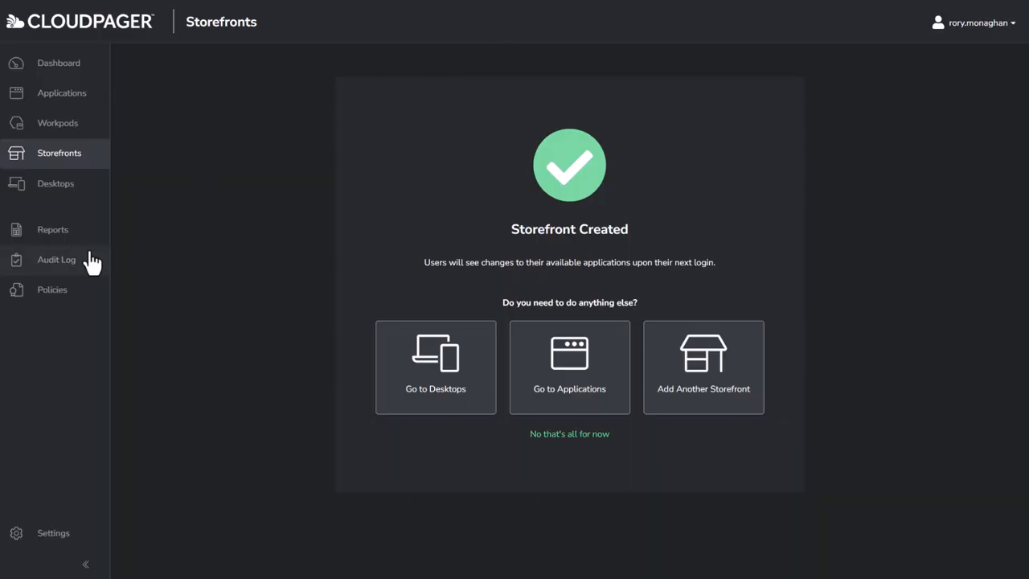
left_click(69, 296)
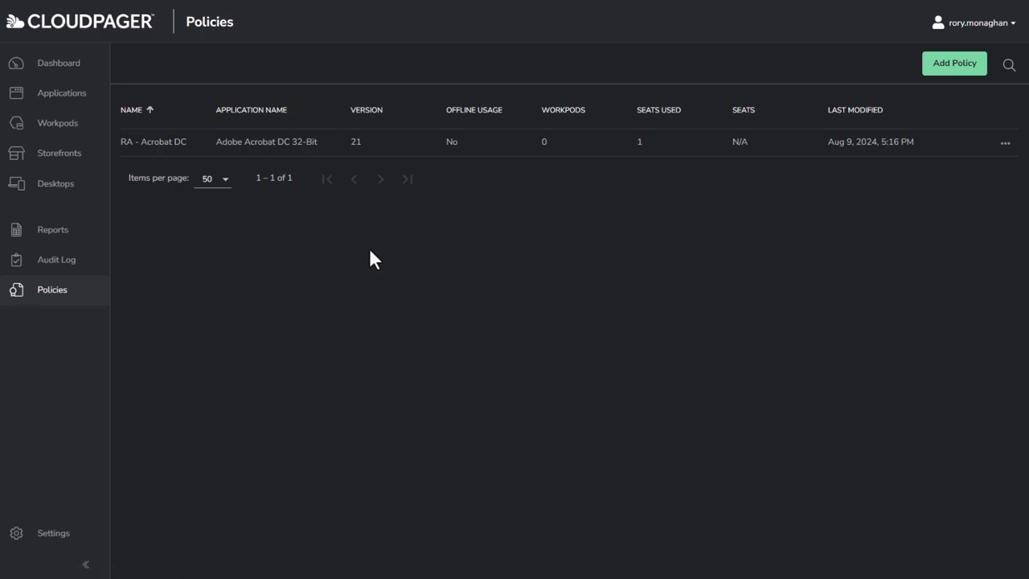
left_click(945, 72)
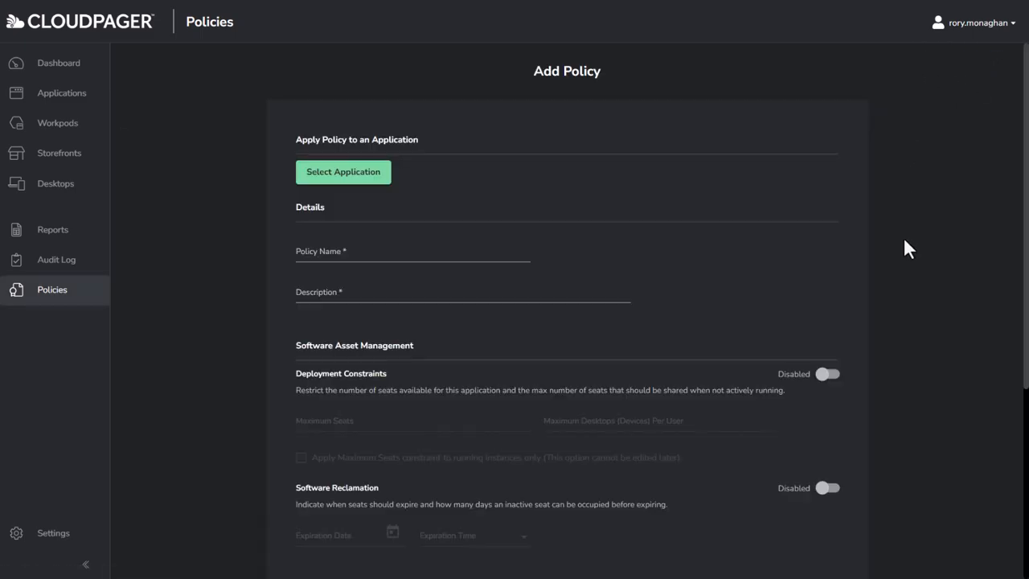
- Apply the new policy to the application 7-Zip 22.01
scroll(904, 240, "down", 1)
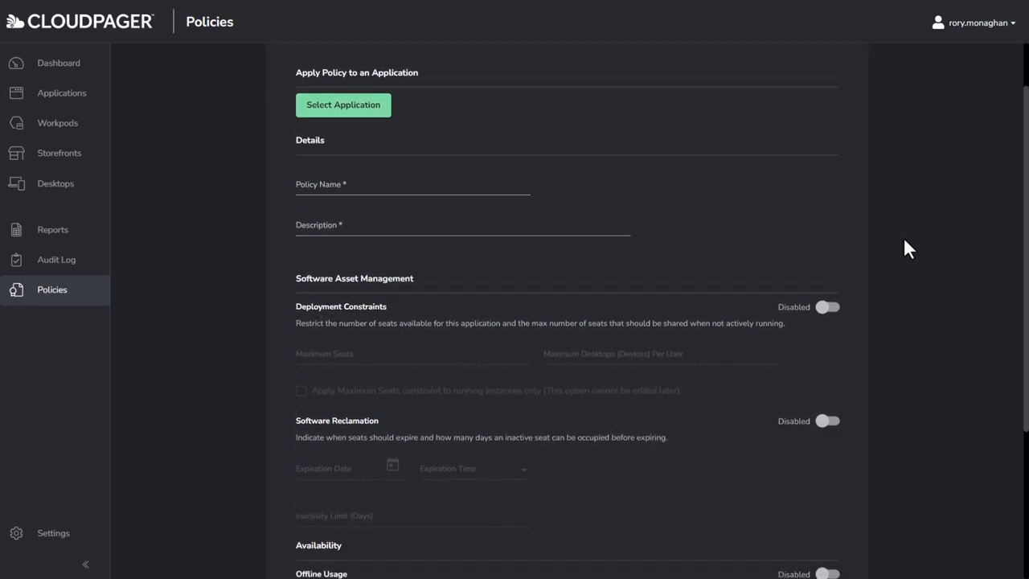
left_click(333, 124)
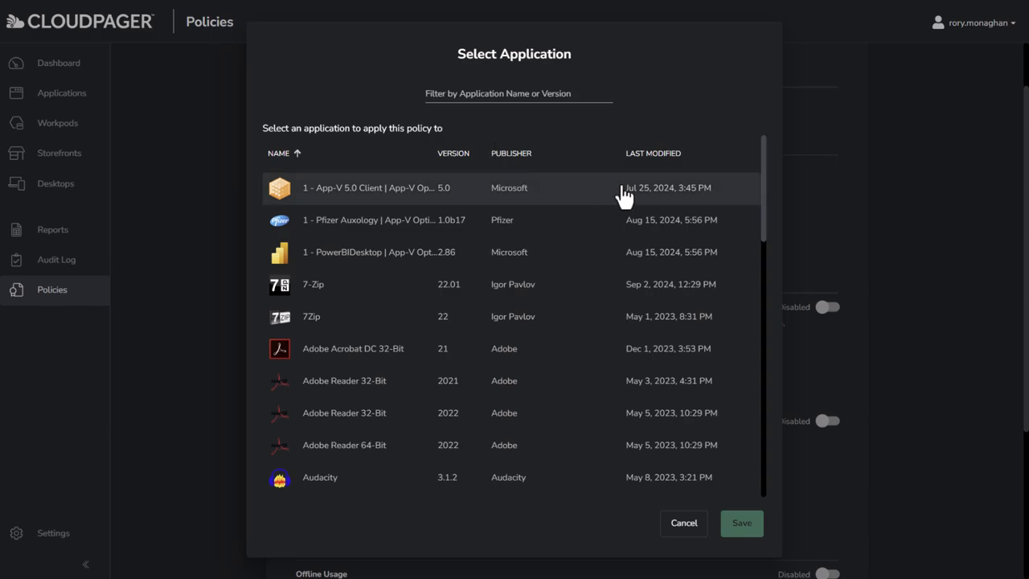
left_click(494, 306)
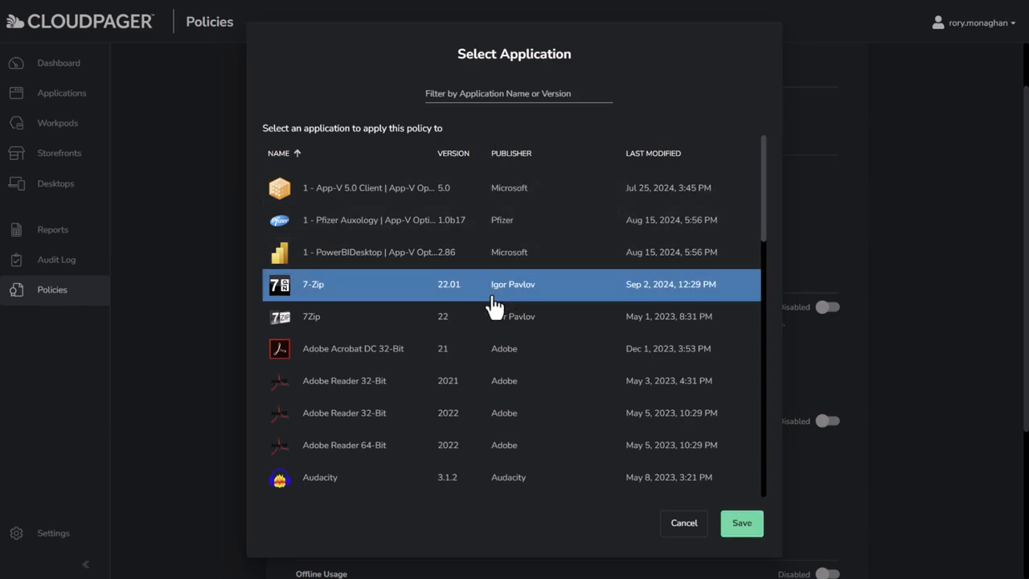
left_click(741, 523)
- Name the policy "7-Zip for Contractors" and describe it as "Restricting Access to Contract Date"
left_click(393, 189)
type("7-Zip for Contractors")
key("Return")
type("Restricting Access to Contract Date")
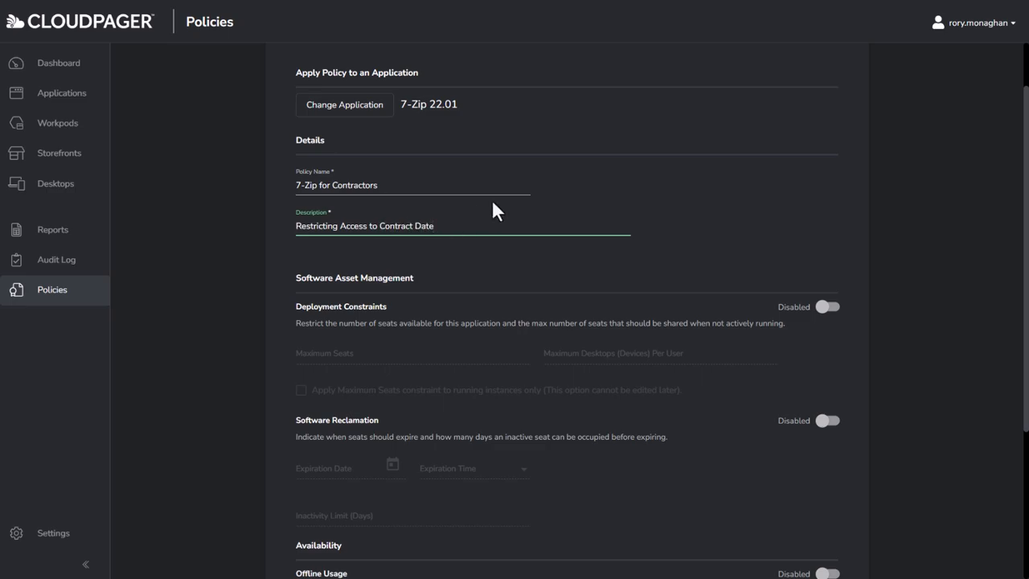
- Enable the policy's deployment constraints with 50 maximum seats and 2 maximum desktops per user
scroll(492, 209, "down", 3)
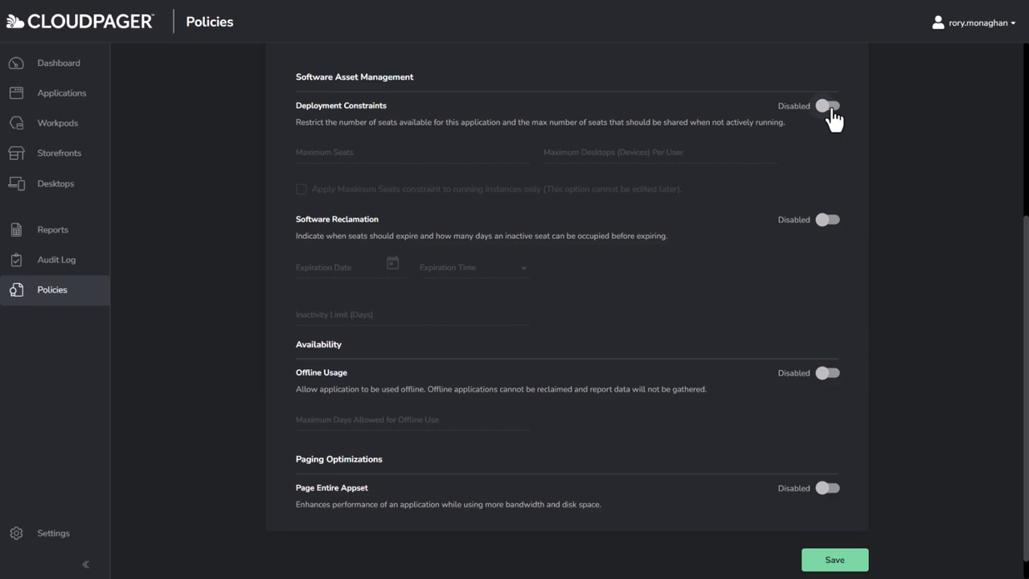
left_click(829, 109)
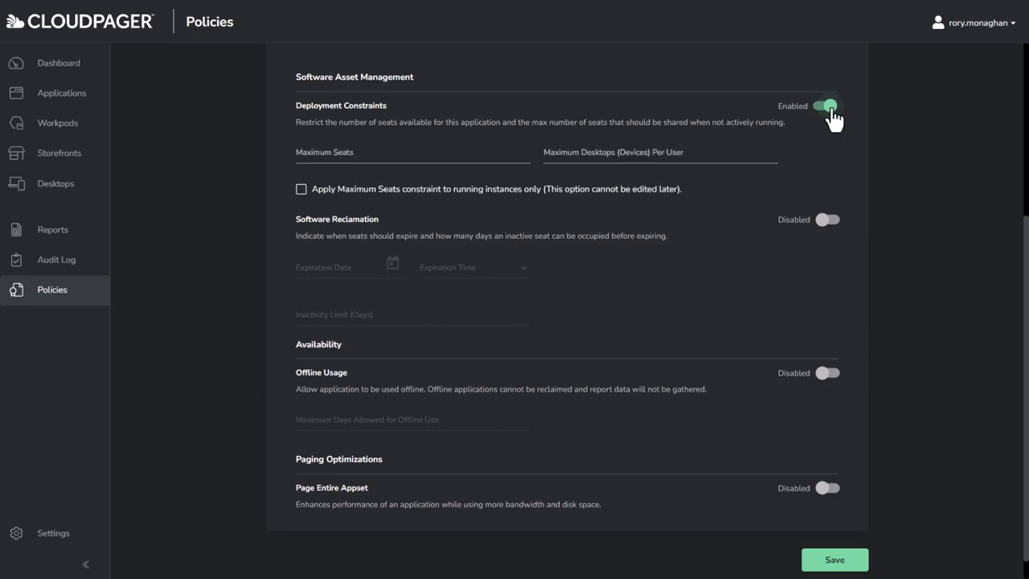
left_click(335, 152)
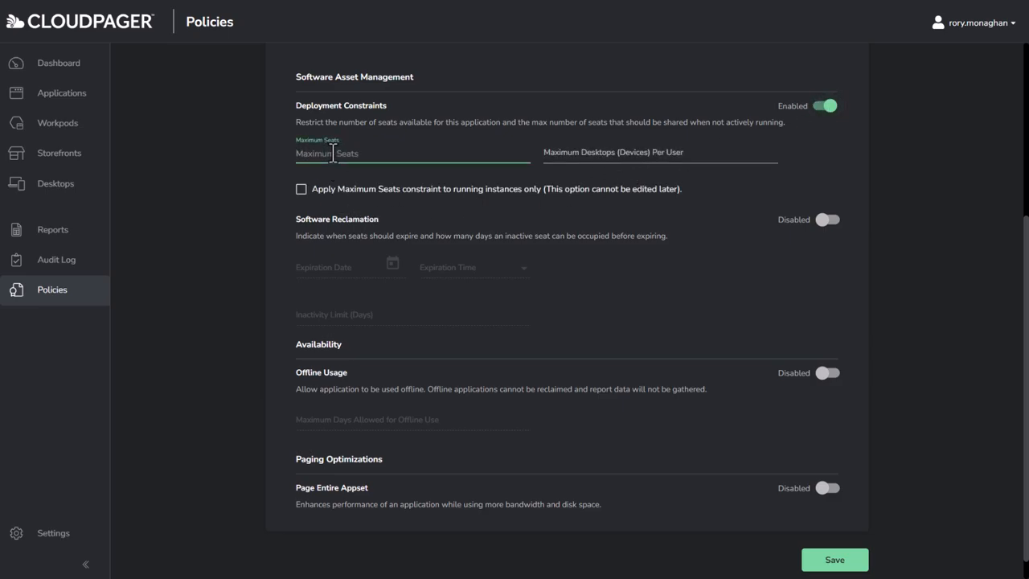
type("50")
key("Tab")
type("2")
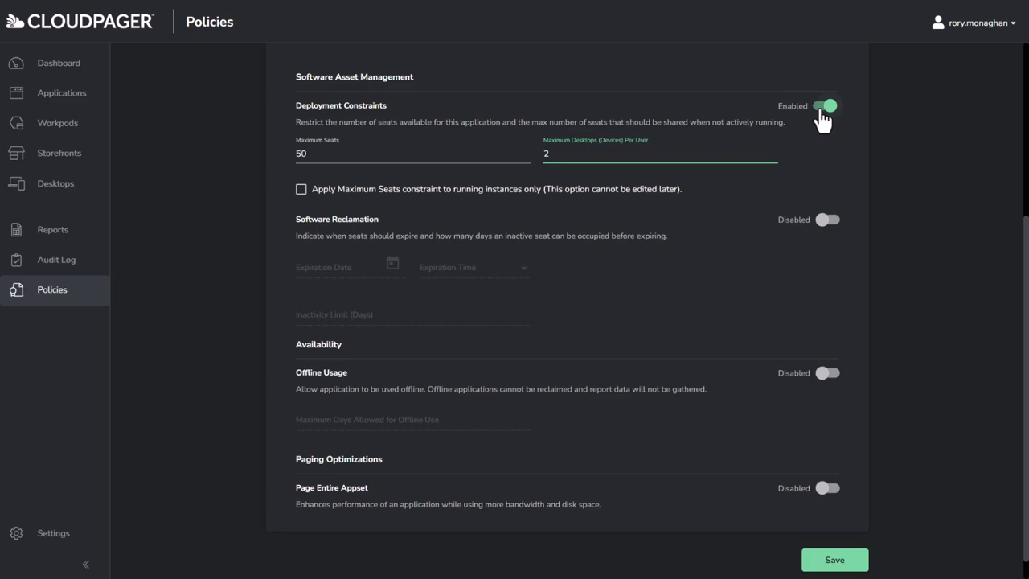
- Disable the policy's deployment constraints, leaving the maximum seats constraint for running instances only unselected
left_click(302, 192)
left_click(301, 190)
left_click(825, 109)
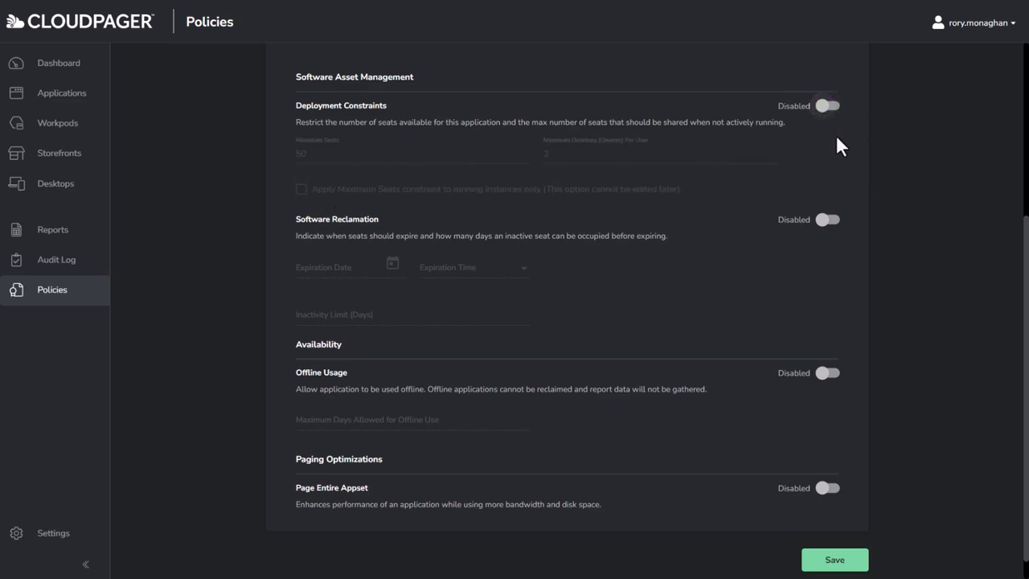
- Try enabling offline usage for a maximum of 15 days together with paging of the entire appset, and switch both off again
scroll(889, 249, "down", 1)
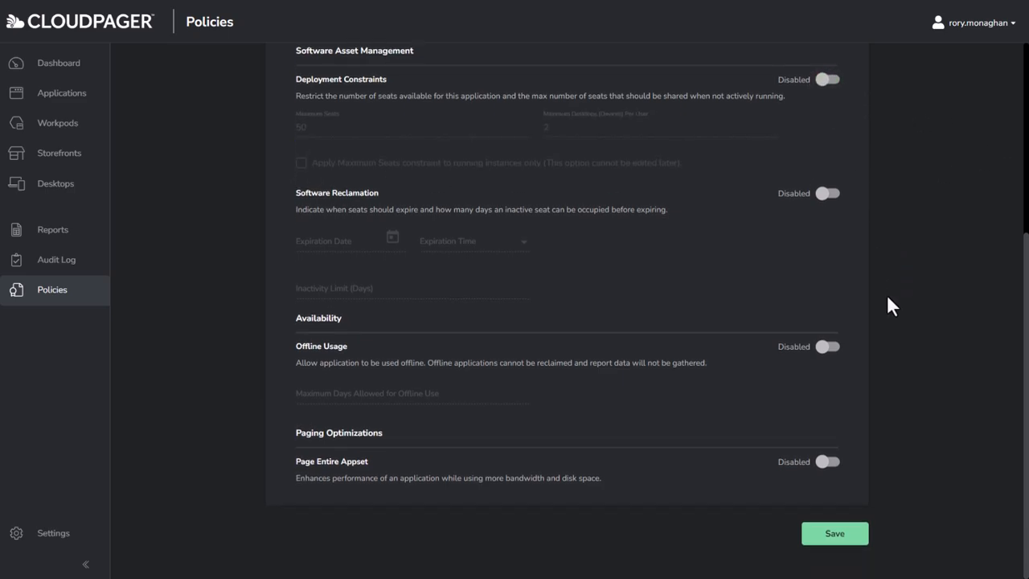
left_click(829, 348)
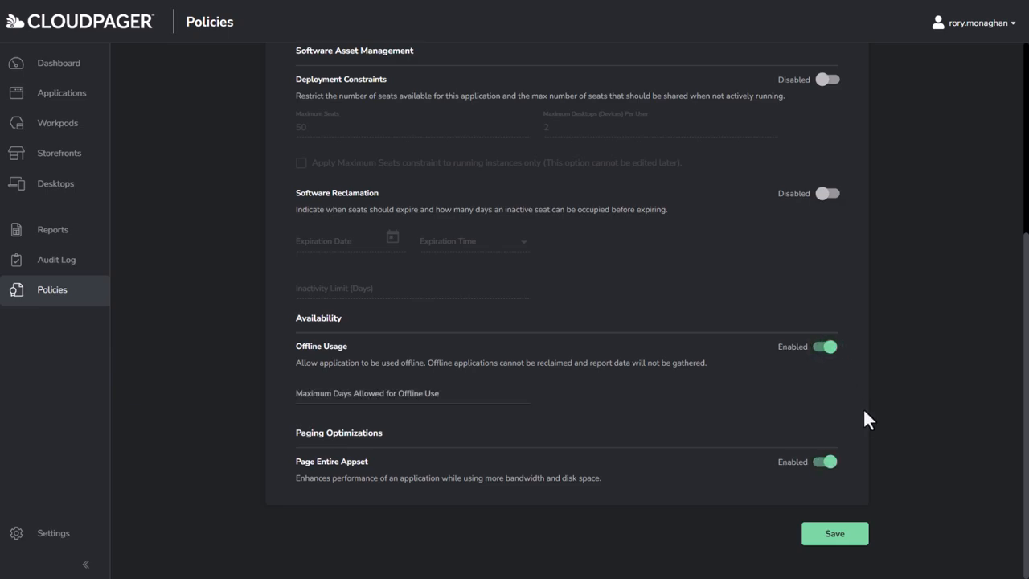
left_click(409, 393)
type("15")
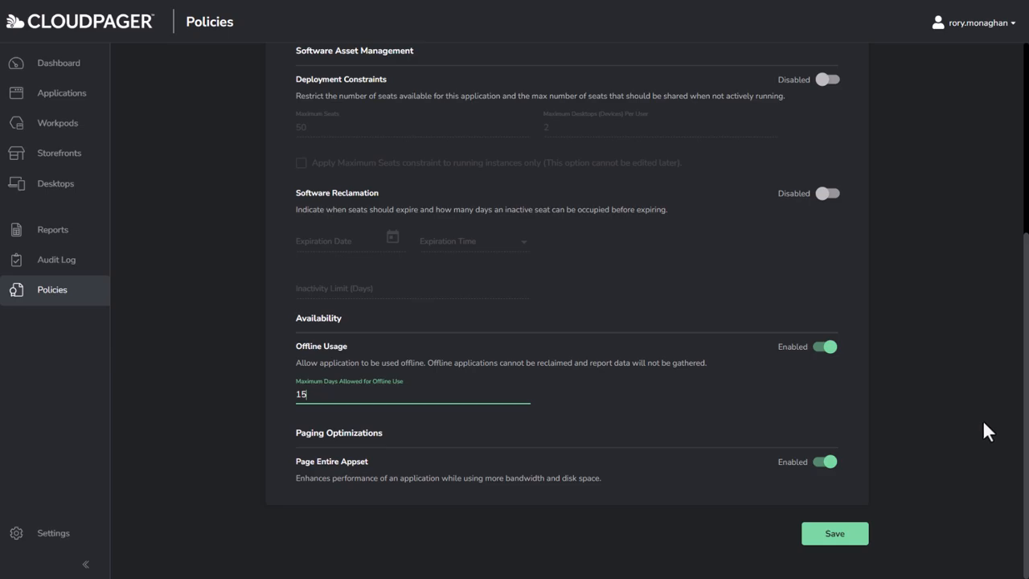
left_click(823, 347)
left_click(825, 462)
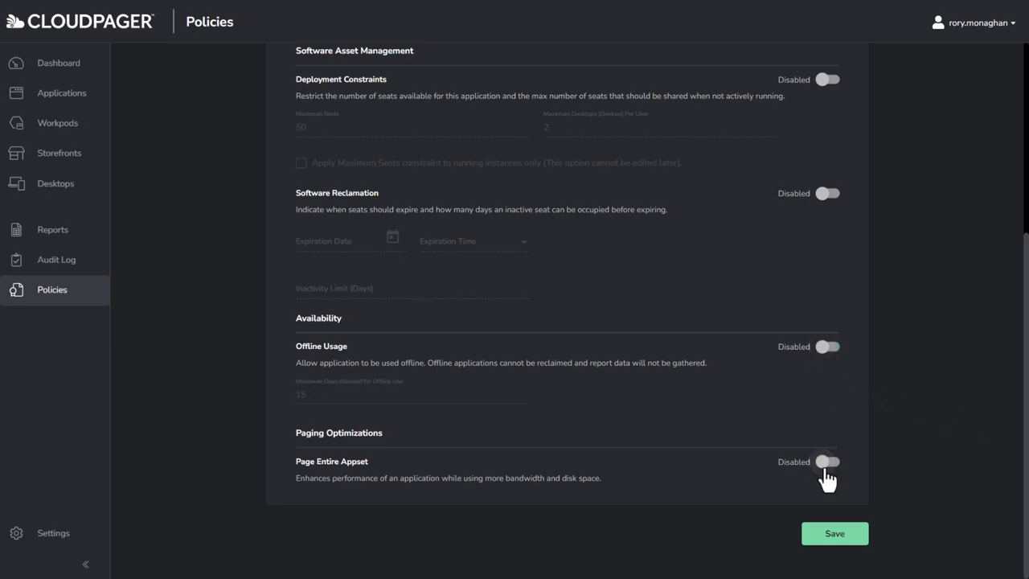
- Enable software reclamation with an expiration date of 12/31/2024 and save the policy
left_click(832, 208)
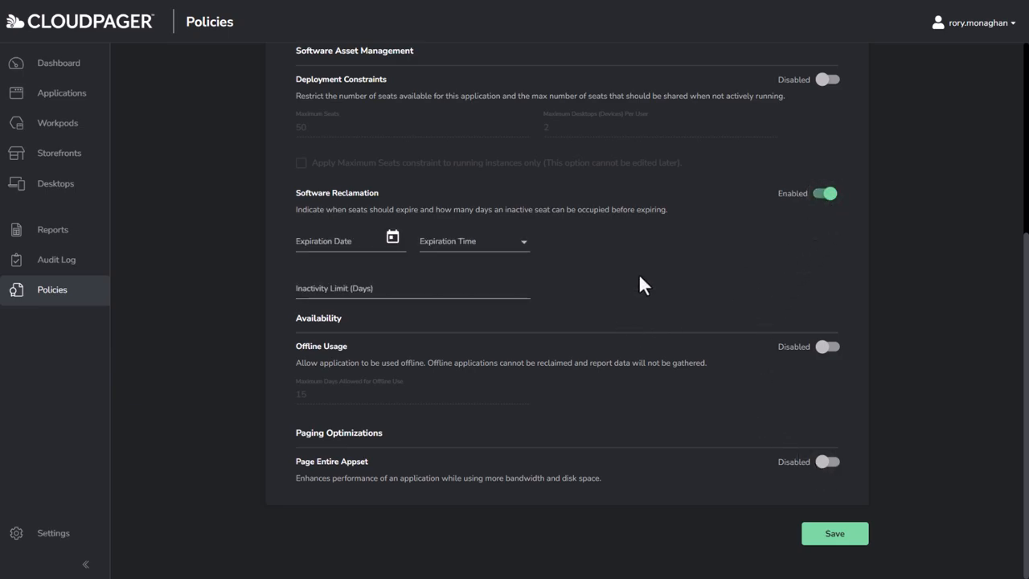
left_click(392, 237)
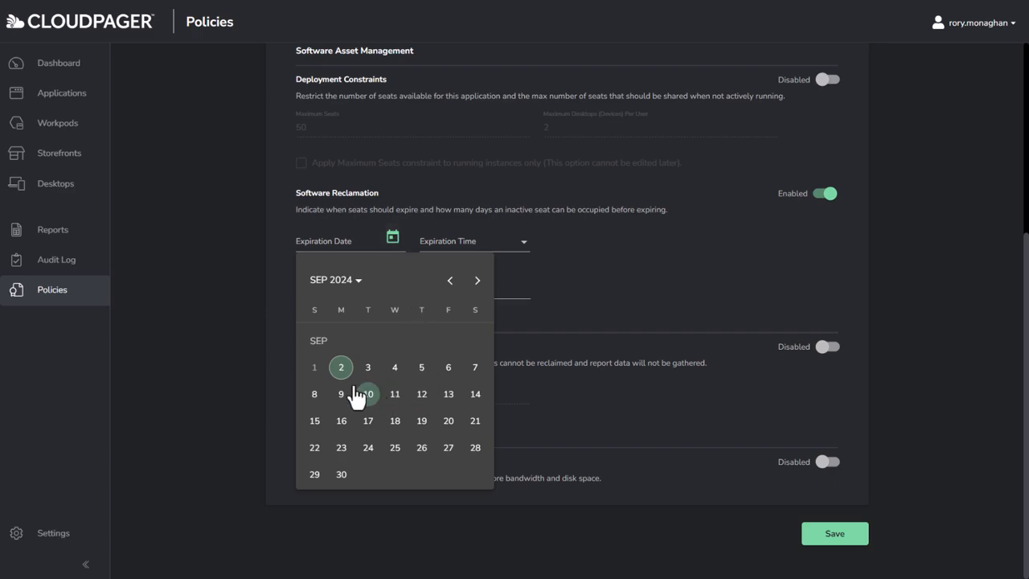
left_click(477, 281)
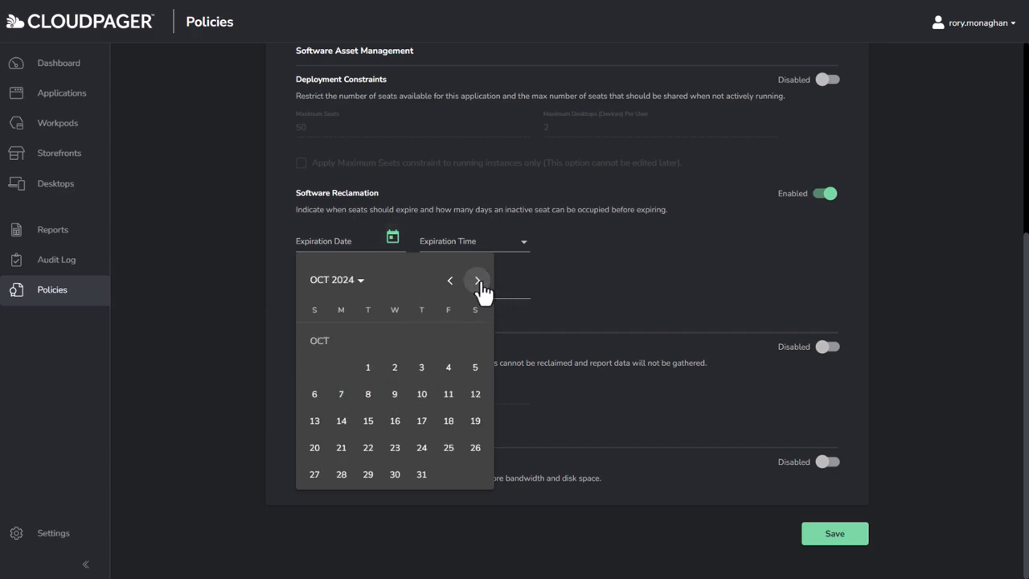
left_click(477, 281)
left_click(477, 280)
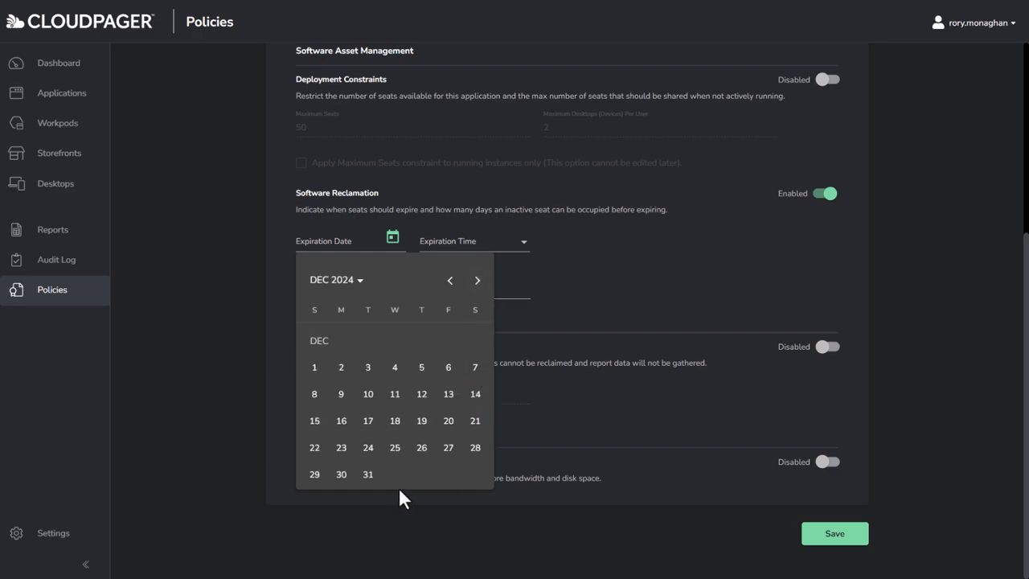
left_click(367, 475)
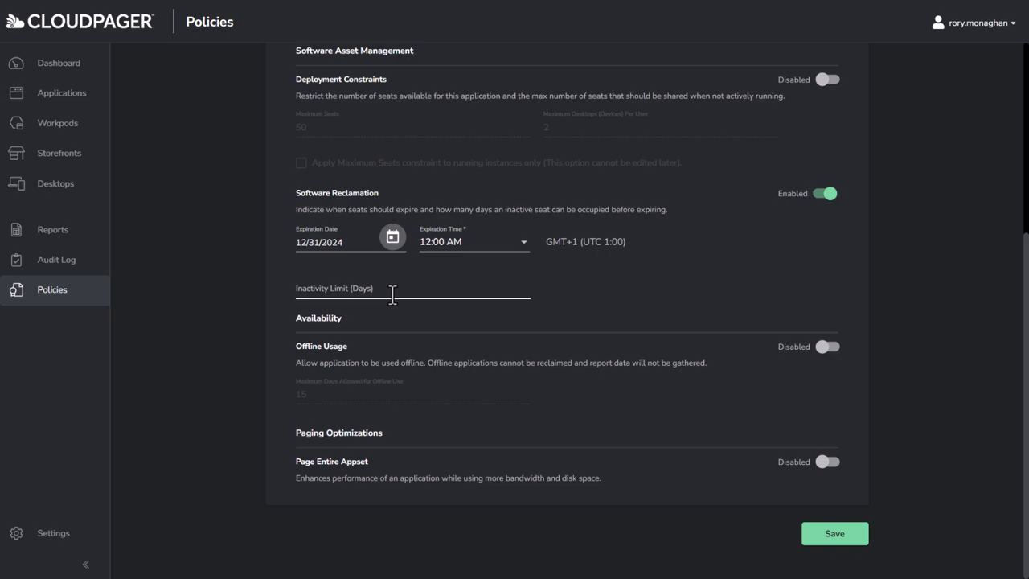
left_click(855, 545)
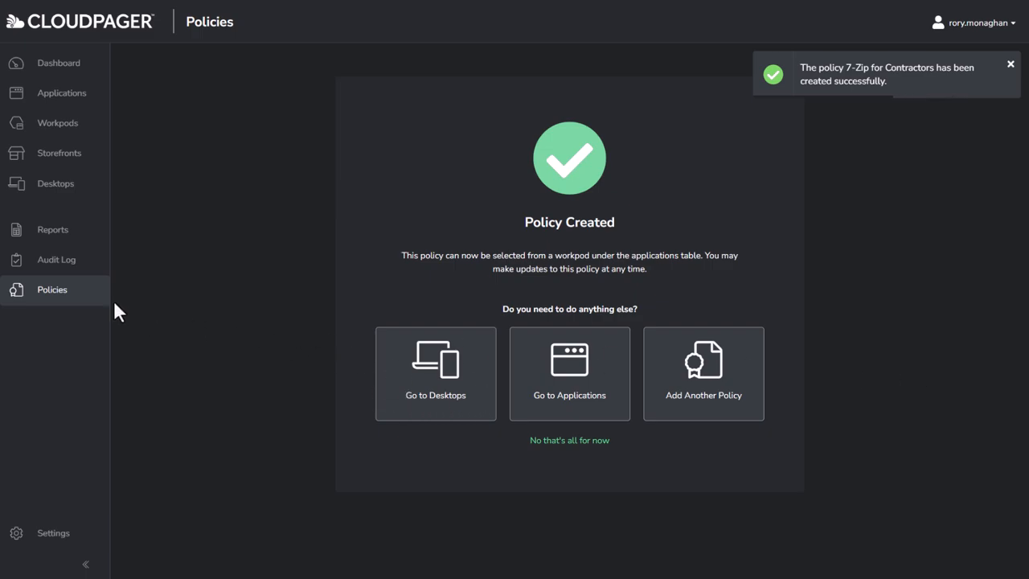
- Open the Contractors workpod for editing
left_click(67, 128)
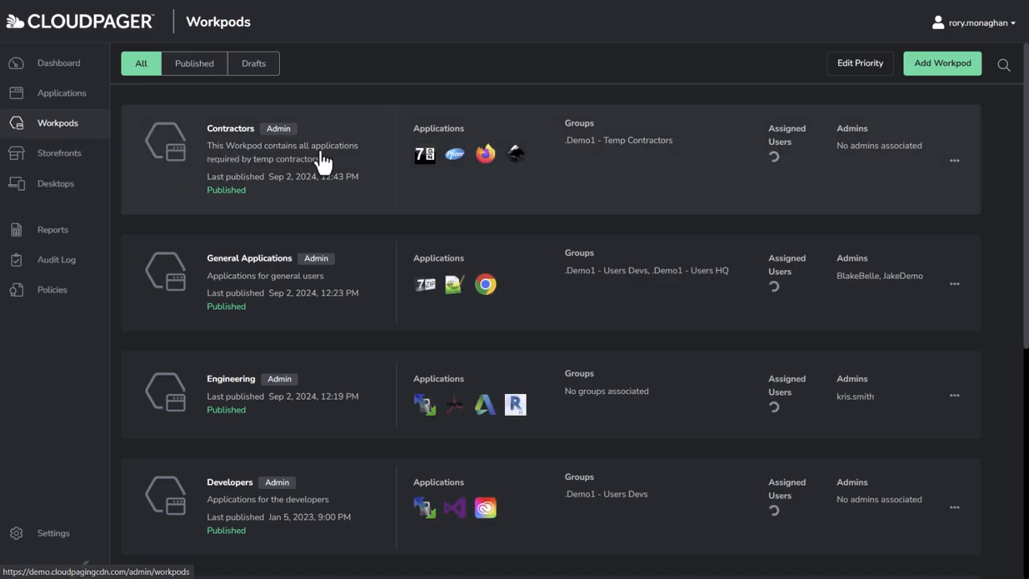
left_click(537, 167)
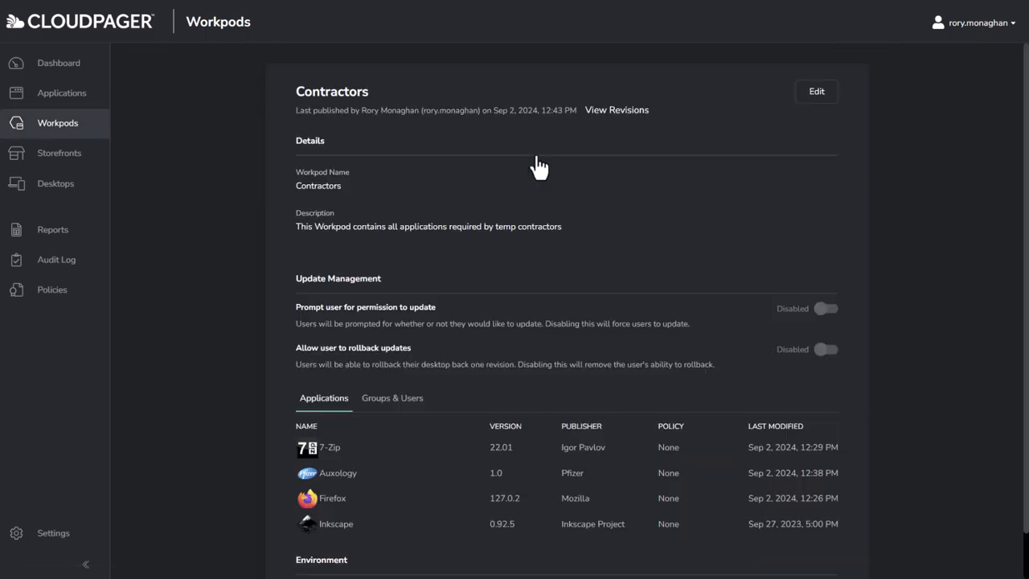
left_click(814, 94)
scroll(829, 282, "down", 2)
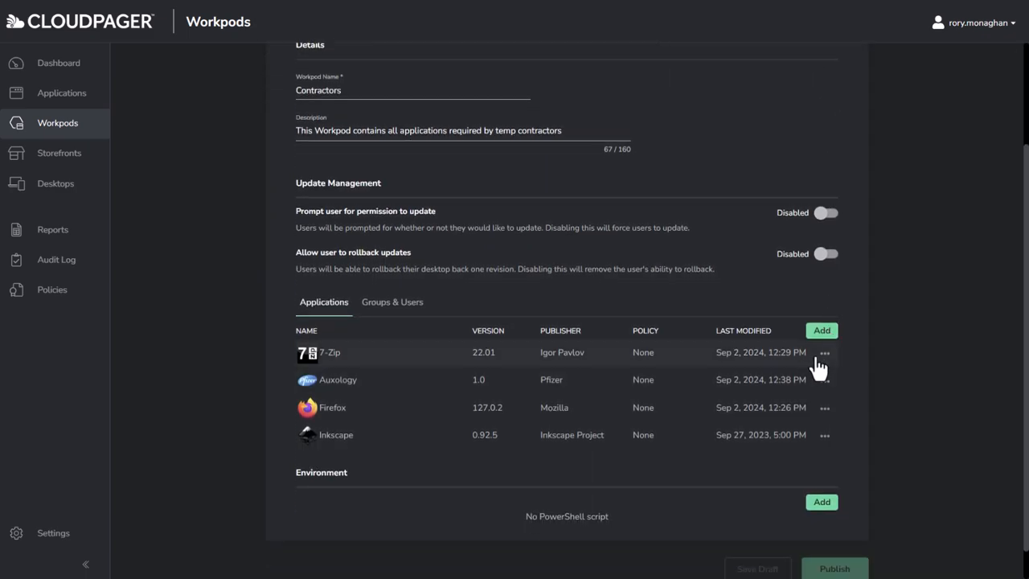
- Change the policy for 7-Zip 22.01 in the workpod to "7-Zip for Contractors"
left_click(825, 353)
left_click(864, 383)
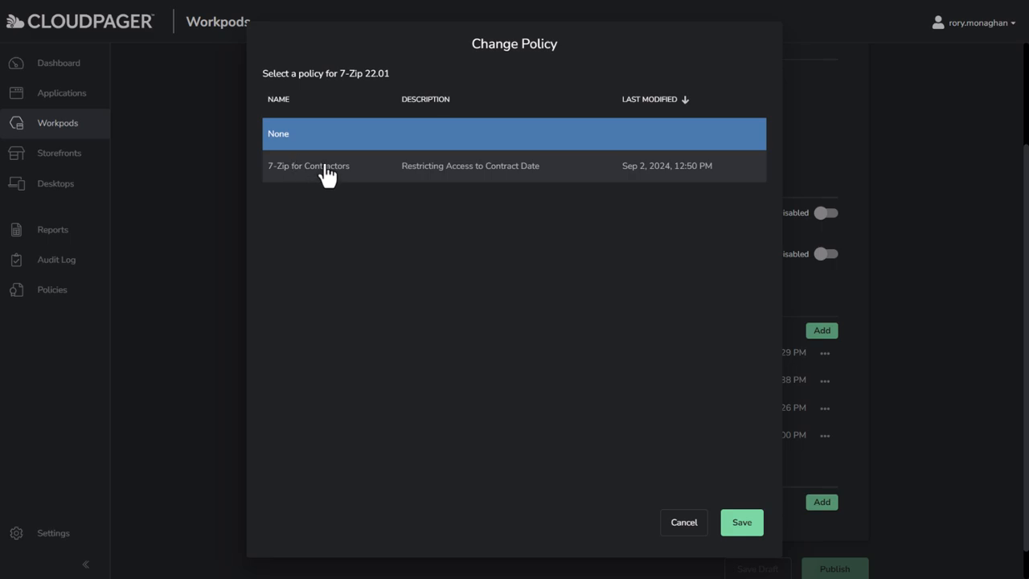
left_click(317, 172)
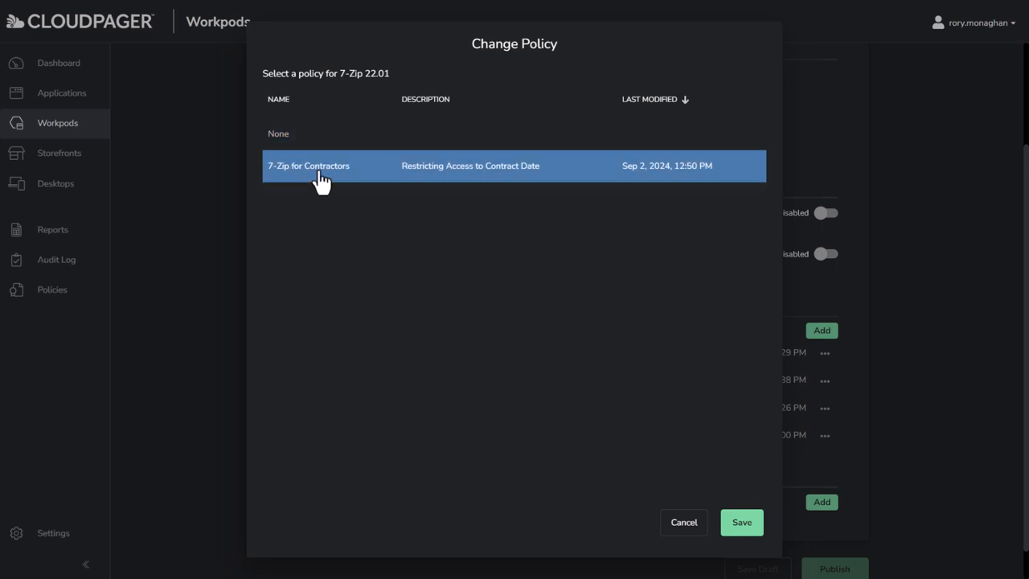
left_click(741, 527)
- Publish the Contractors workpod with the comment "CHG0000480 - Restricted 7-Zip with Policy"
scroll(843, 470, "down", 1)
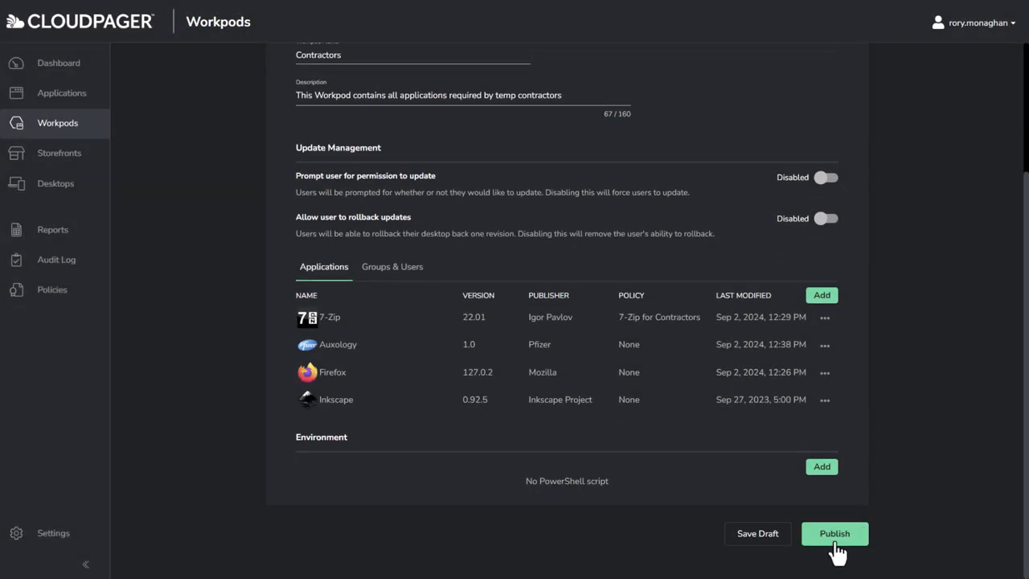
left_click(834, 535)
type("CHG0000480 - Restricted 7-Zip with Policy")
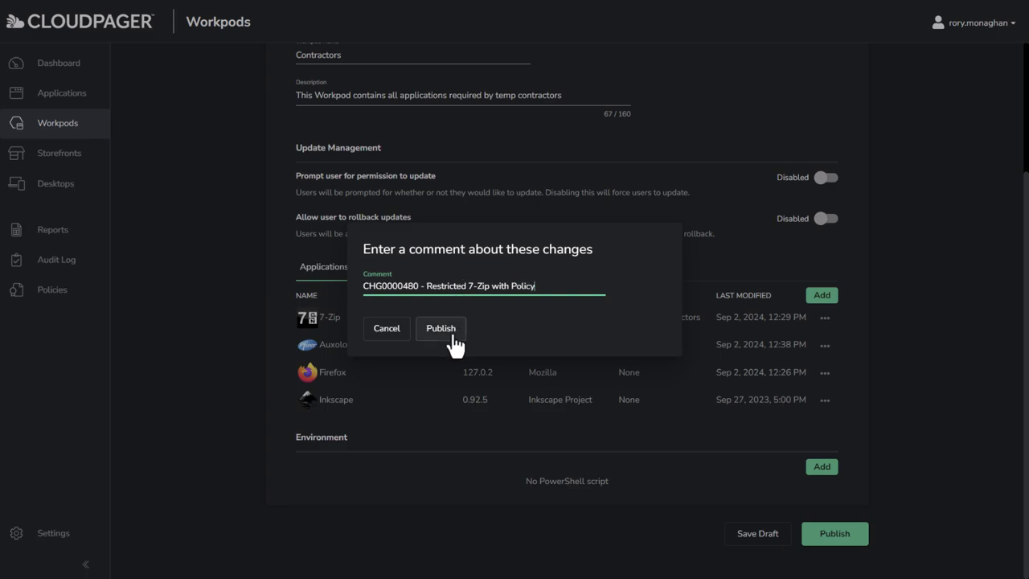
left_click(451, 336)
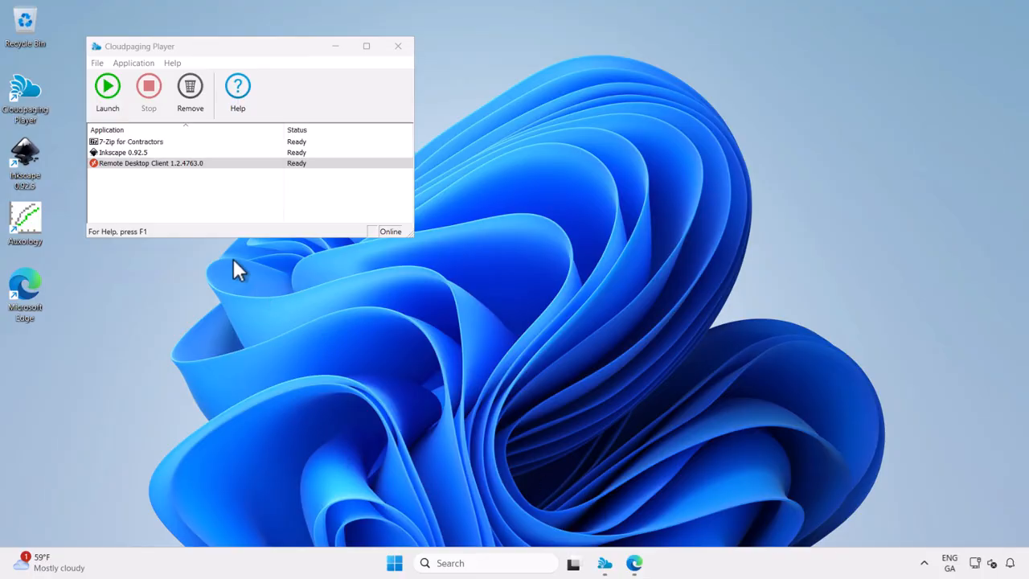
- In Cloudpaging Player on the Windows client, show the information for 7-Zip for Contractors, check its expiration, and close the player
left_click(159, 141)
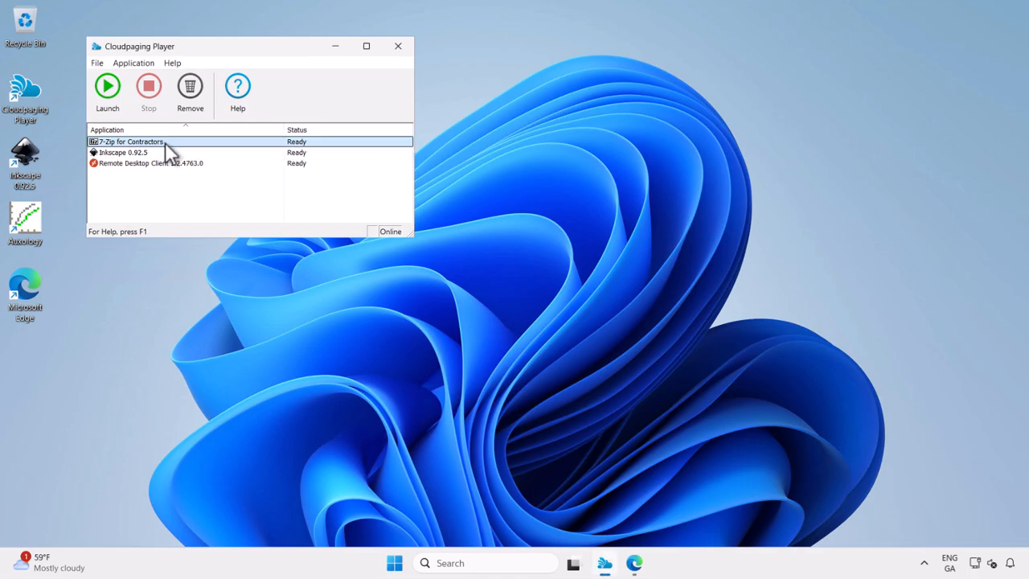
left_click(118, 65)
mouse_move(98, 64)
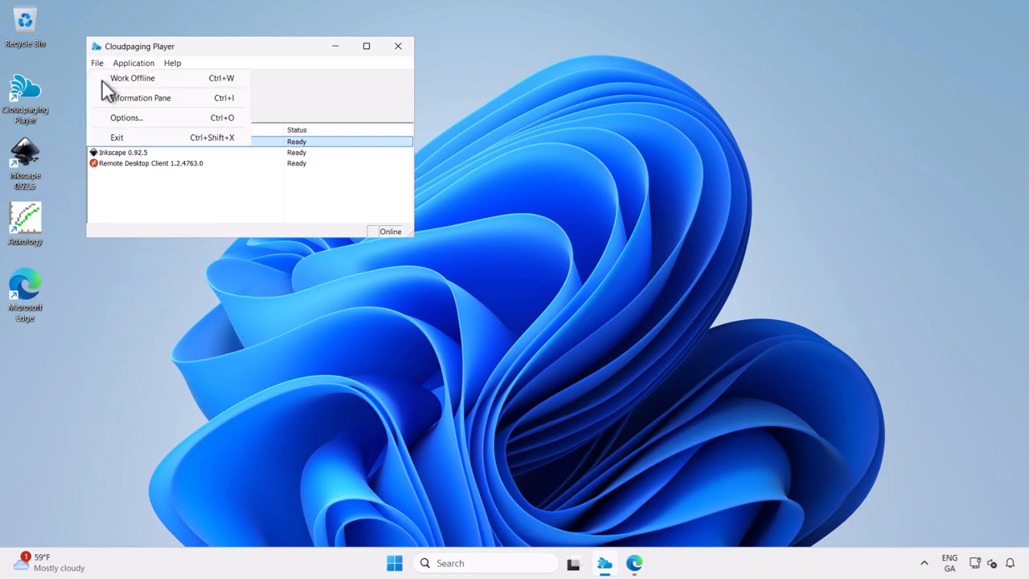
left_click(115, 98)
left_click_drag(408, 237, 543, 341)
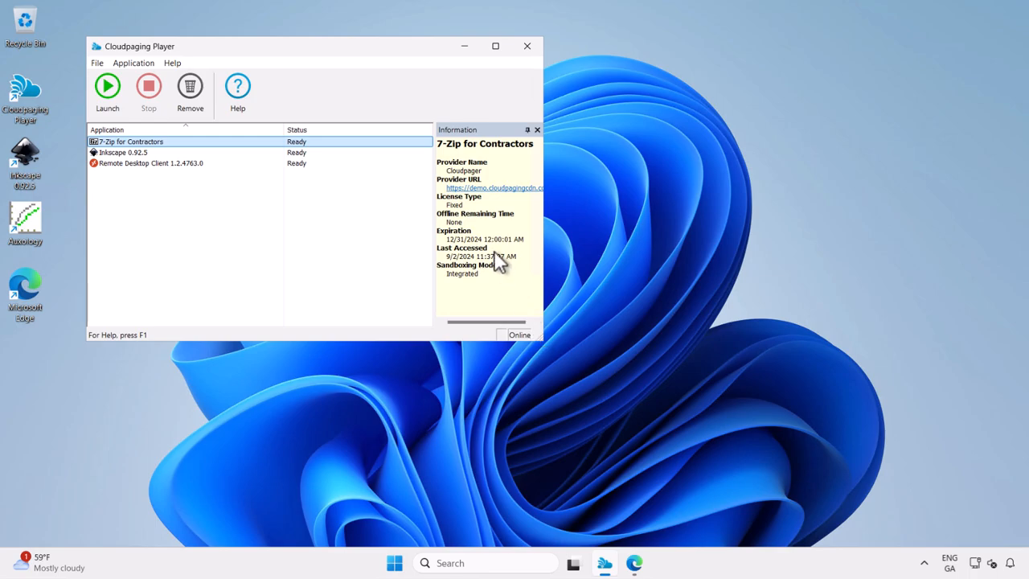
left_click_drag(446, 239, 511, 245)
left_click(476, 230)
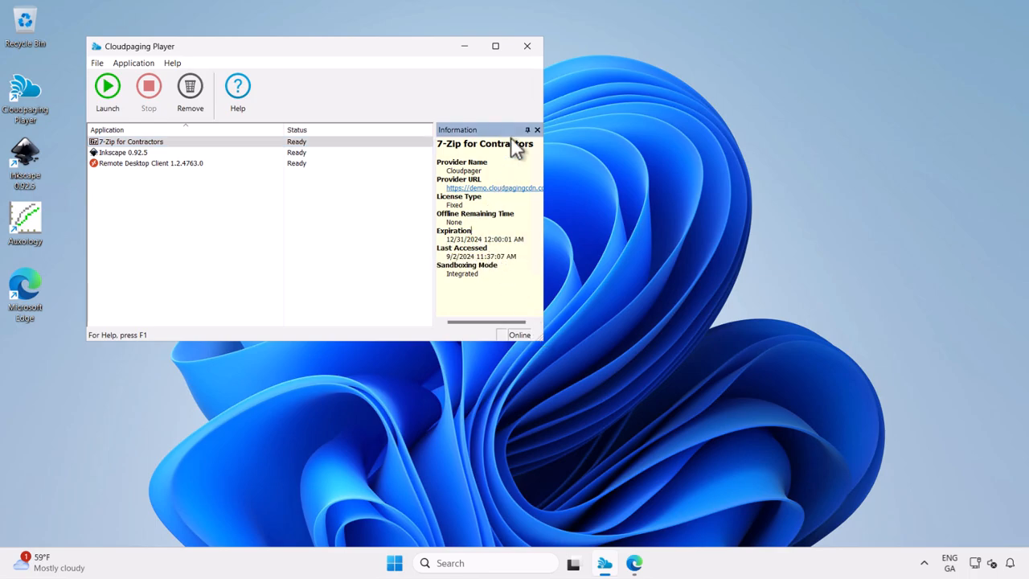
left_click(531, 52)
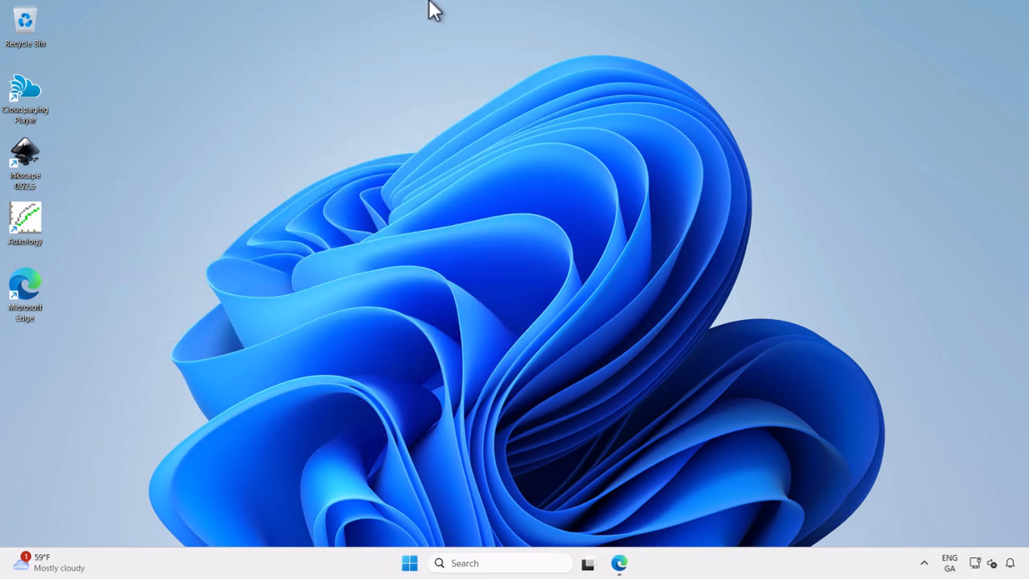
- Switch back to Cloudpager, examine the dashboard's session, version, application and policy statistics, and open the reports
mouse_move(429, 7)
left_click(514, 12)
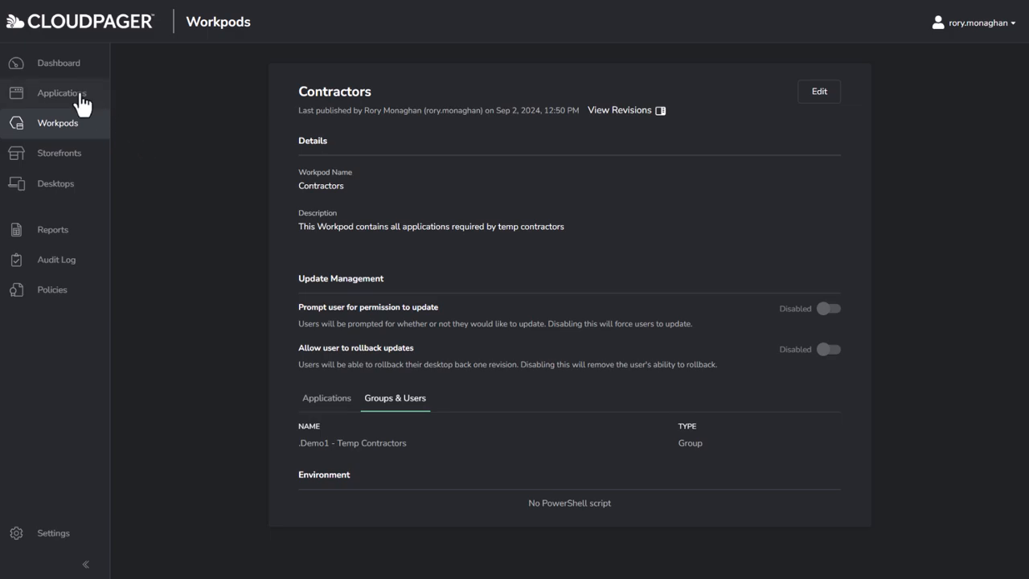
left_click(59, 78)
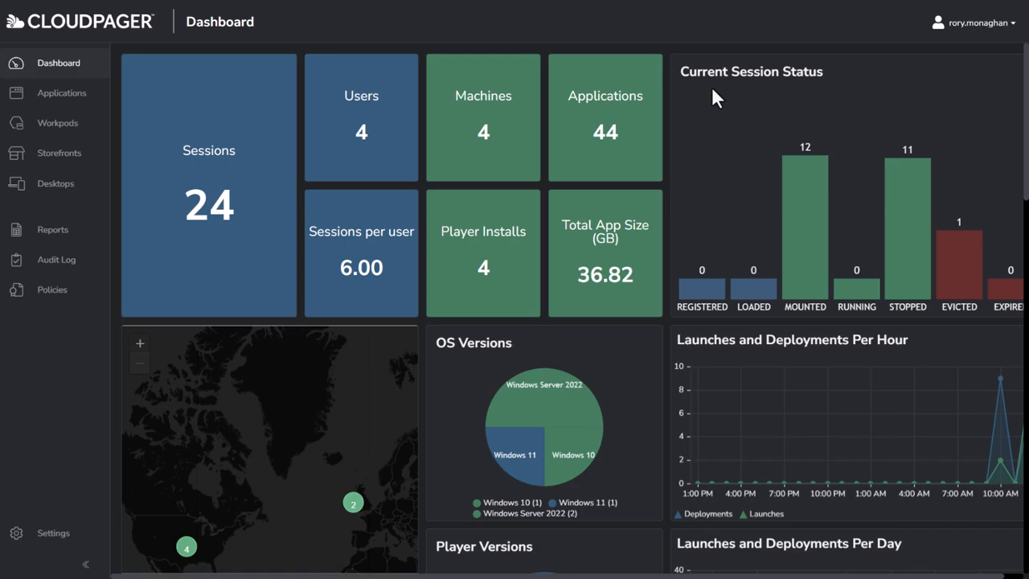
scroll(712, 90, "down", 3)
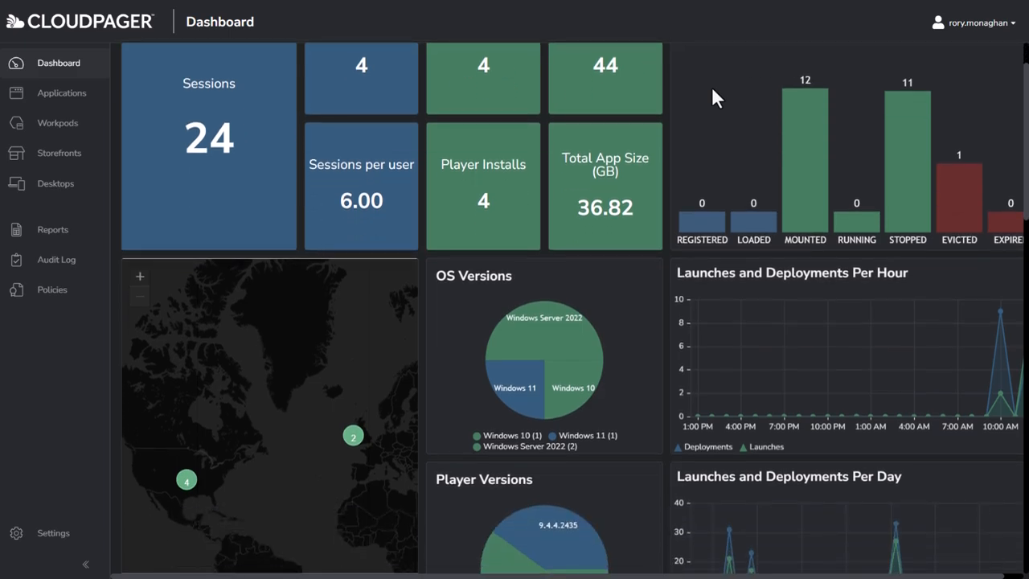
scroll(713, 90, "down", 3)
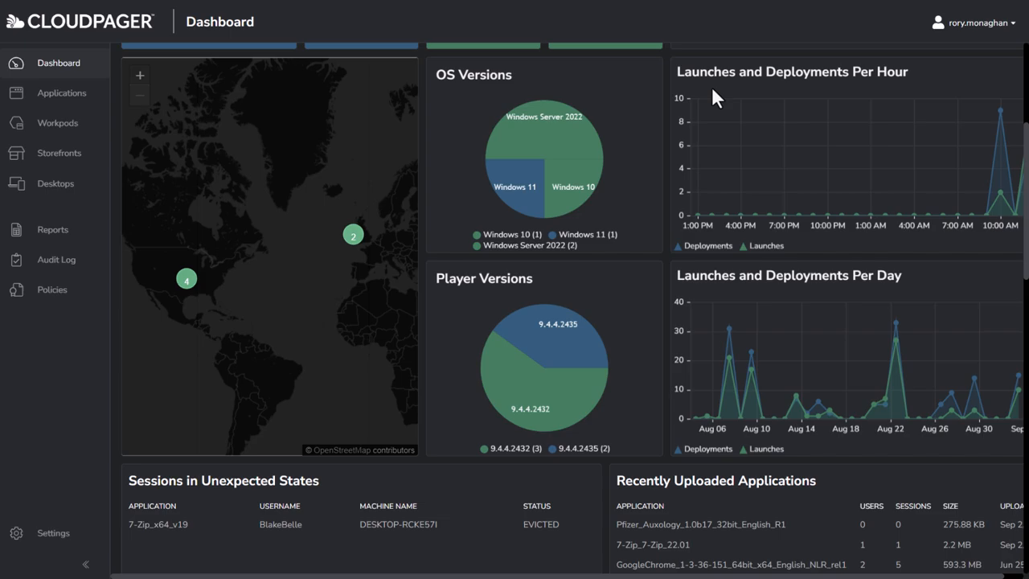
scroll(712, 90, "down", 2)
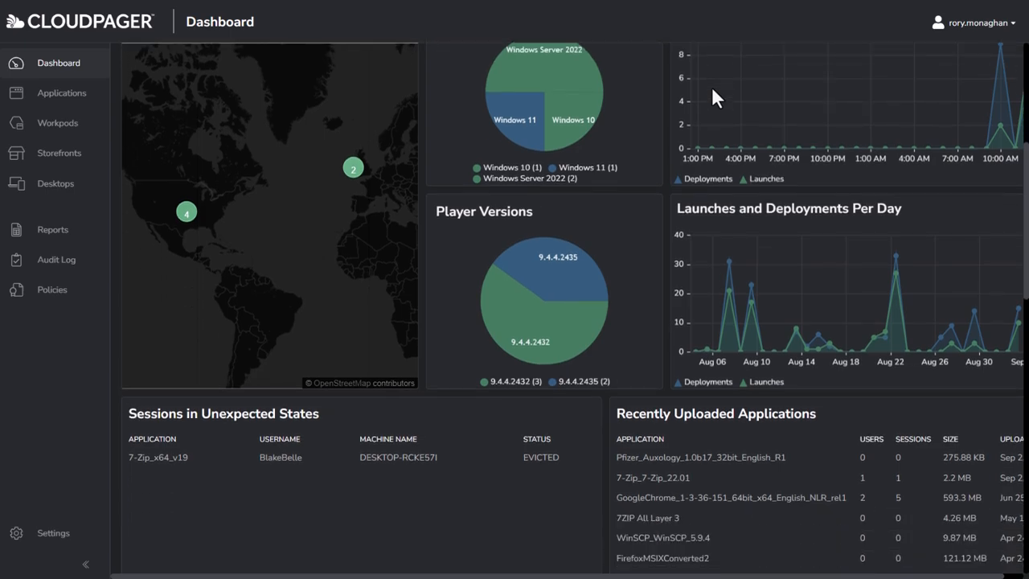
scroll(712, 90, "down", 8)
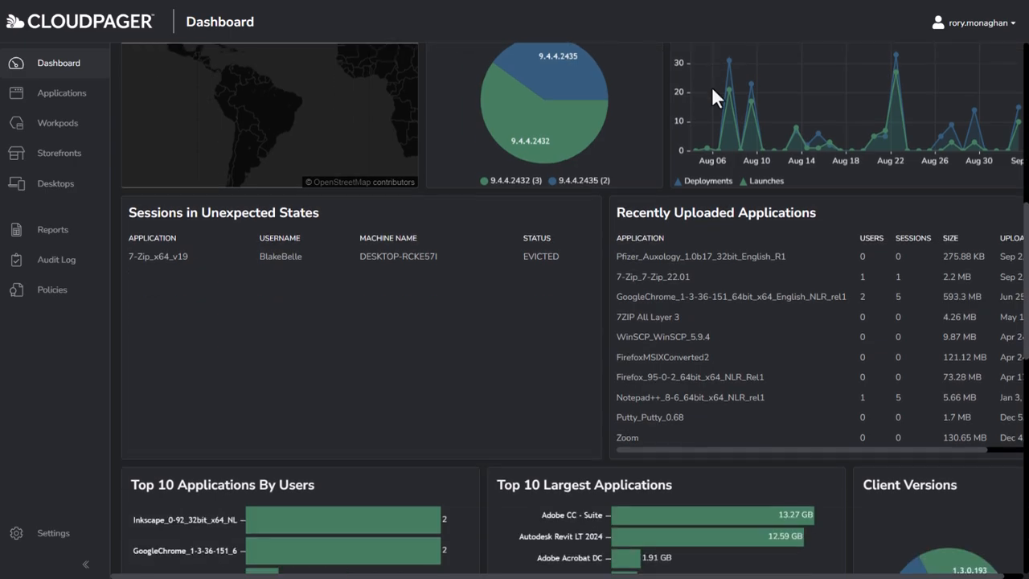
scroll(711, 86, "down", 3)
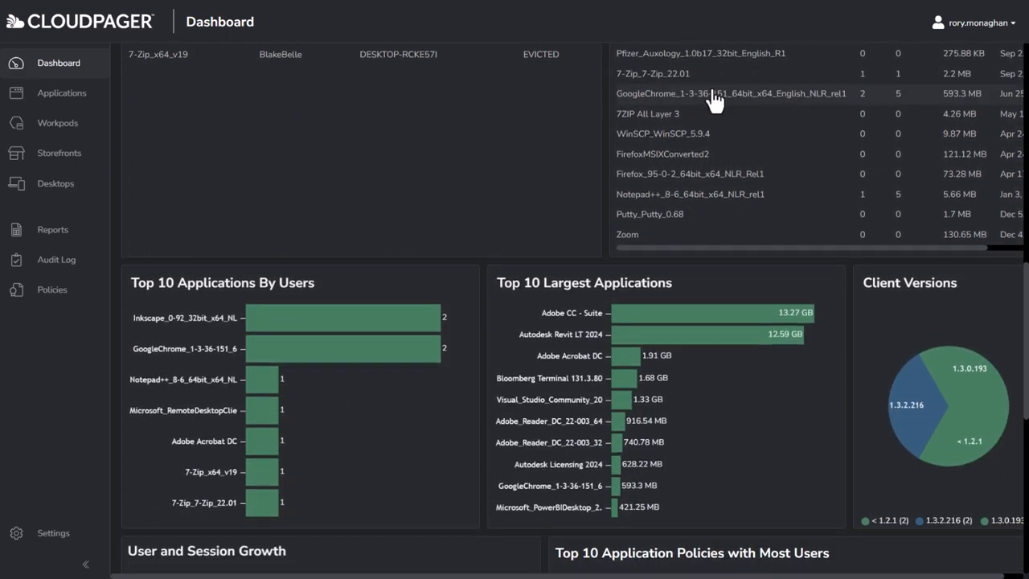
scroll(714, 101, "down", 5)
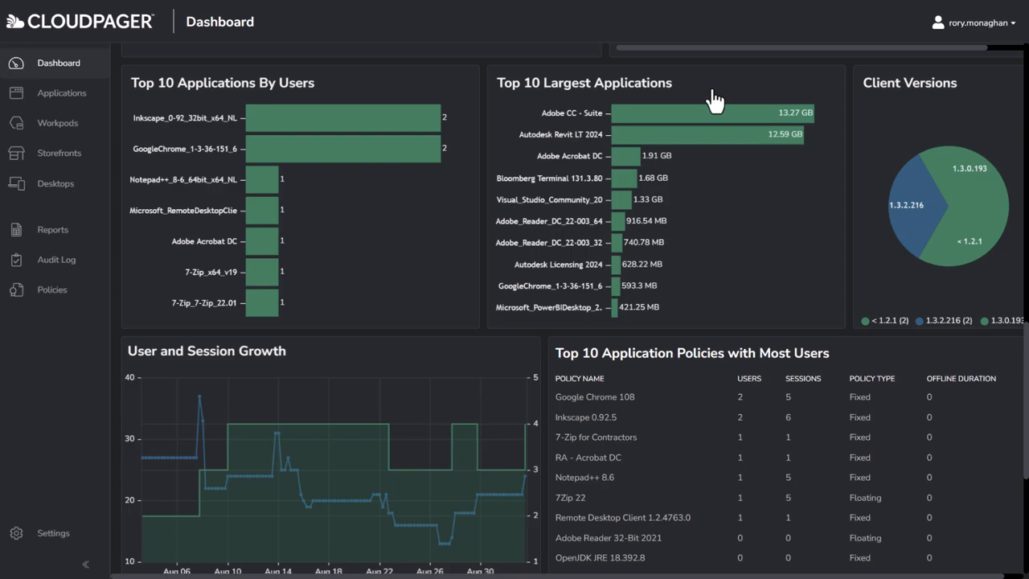
scroll(713, 95, "down", 8)
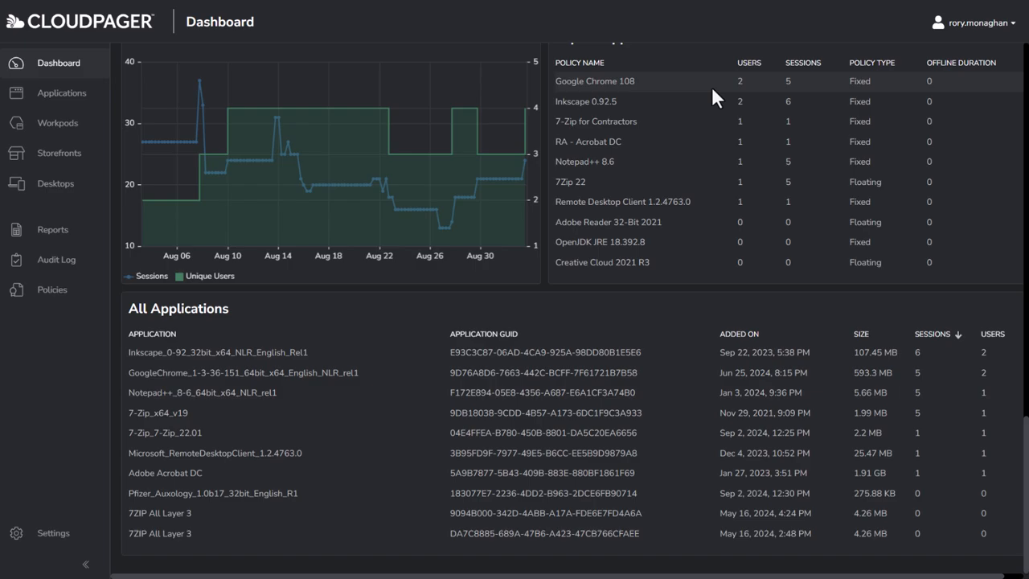
left_click(53, 237)
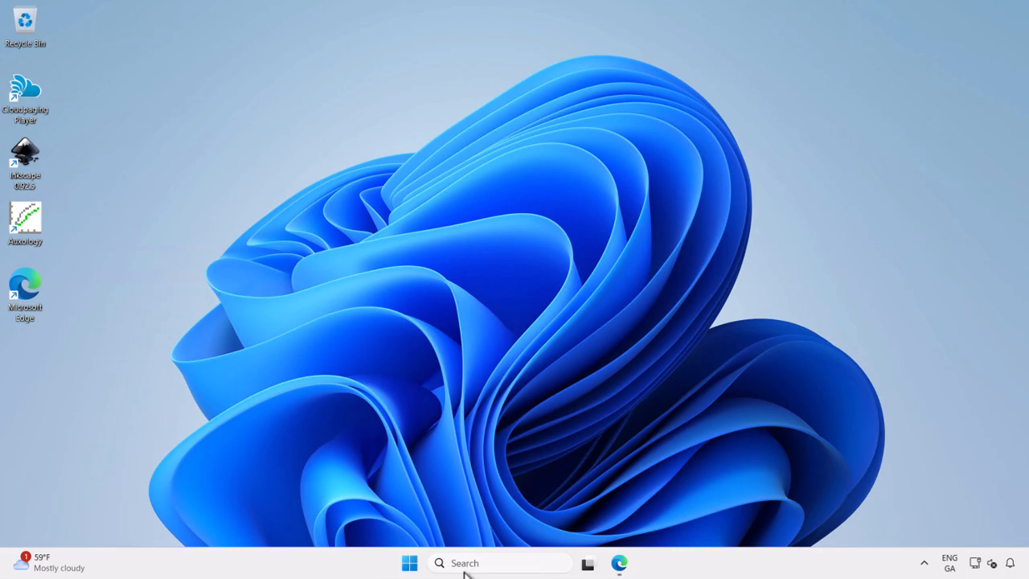
- On the Windows client, launch 7-Zip File Manager from the 7-Zip app folder and move its window higher on the desktop
left_click(409, 563)
left_click(671, 130)
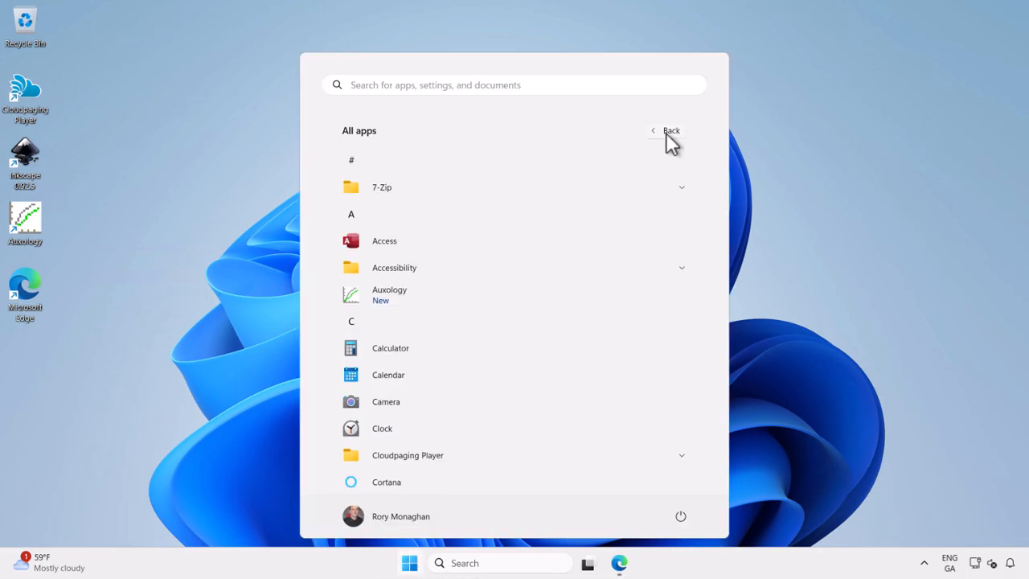
left_click(590, 183)
left_click(462, 216)
left_click_drag(464, 165, 443, 114)
- Switch back to Cloudpager and refresh the usage report to examine the newest 7-Zip session
mouse_move(380, 0)
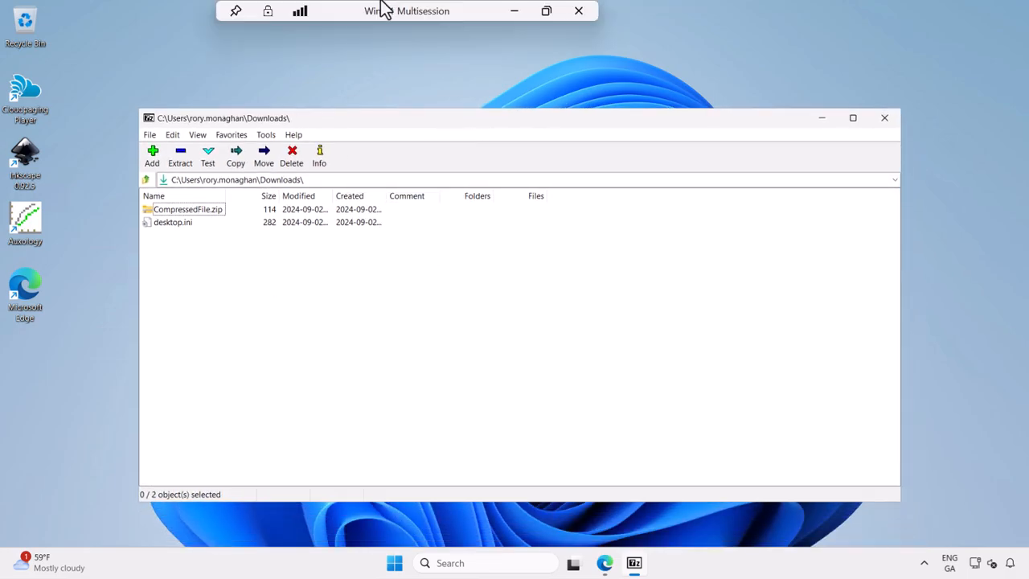
left_click(514, 13)
key("F5")
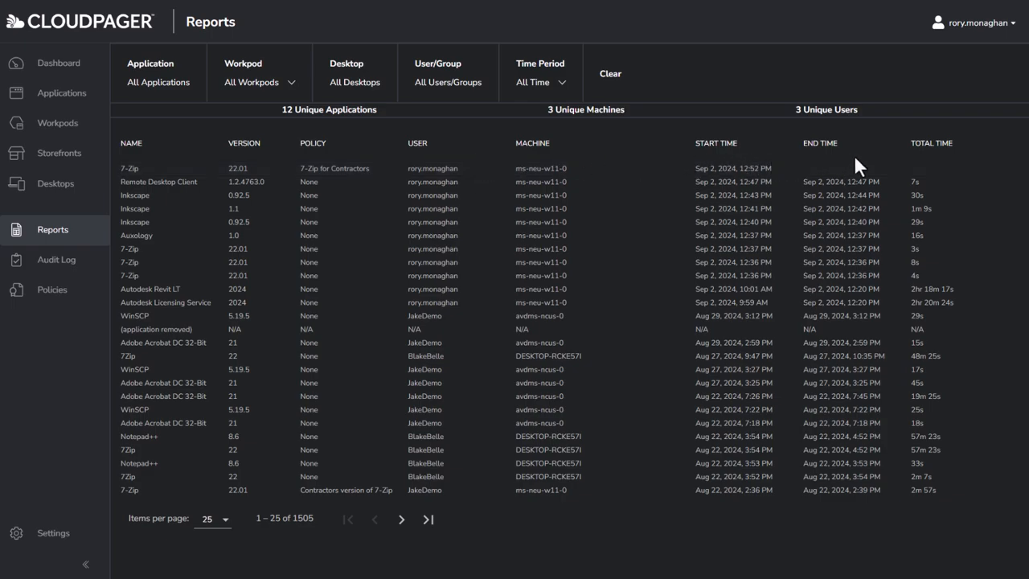
- Examine the report's application, workpod and time period filters without applying any, and open the applications list
left_click(184, 92)
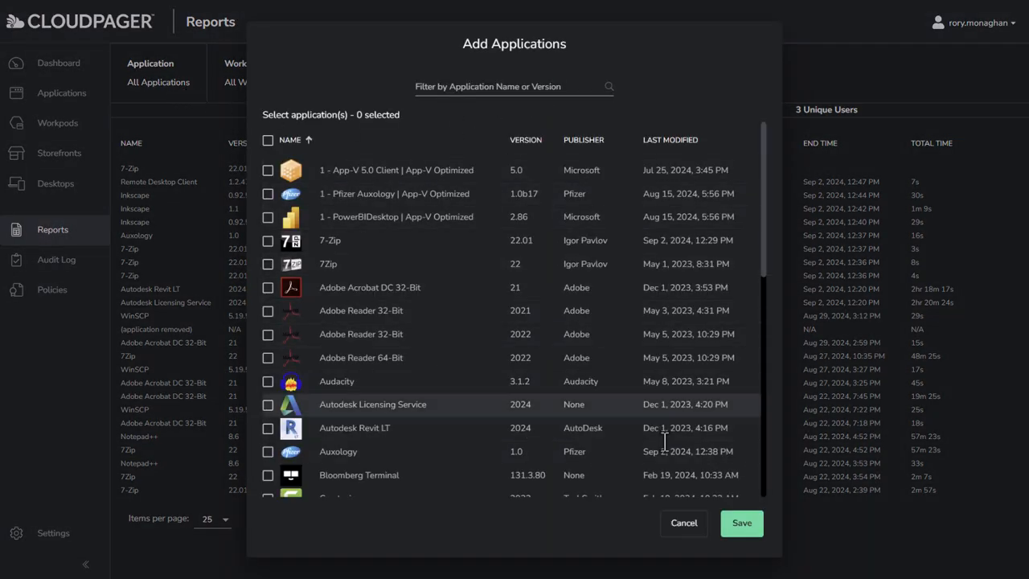
left_click(688, 524)
left_click(288, 85)
left_click(289, 88)
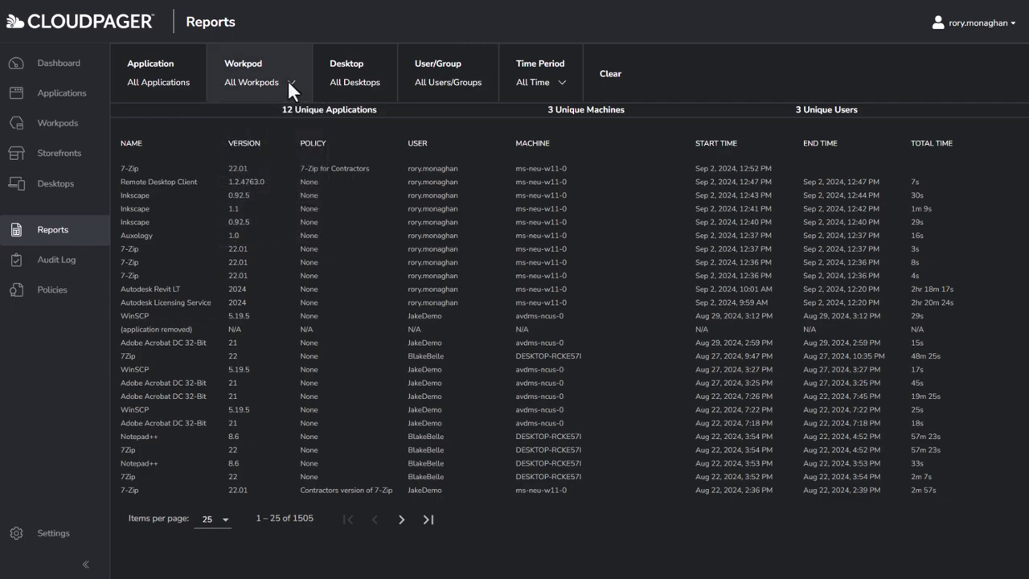
left_click(572, 95)
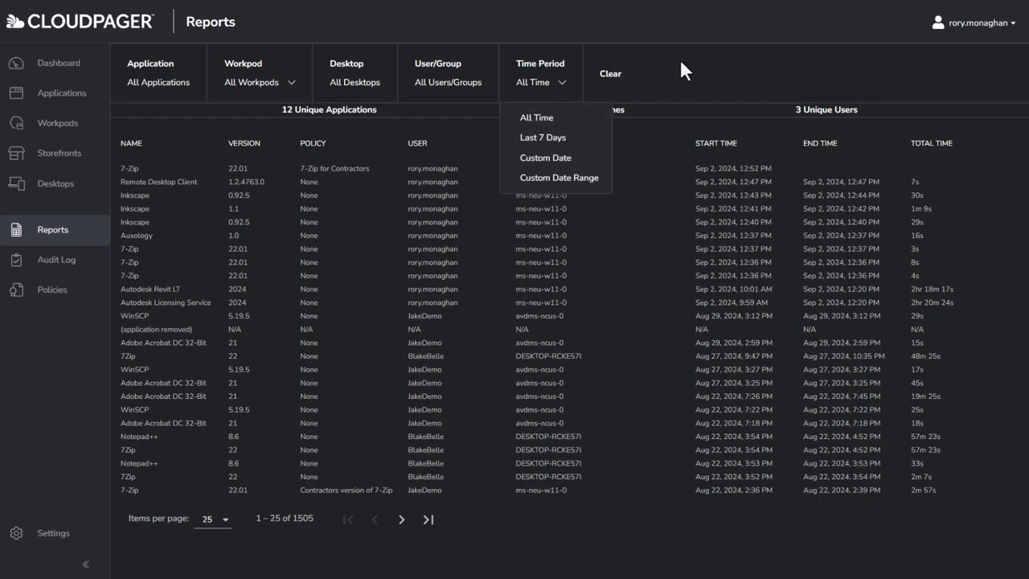
left_click(710, 63)
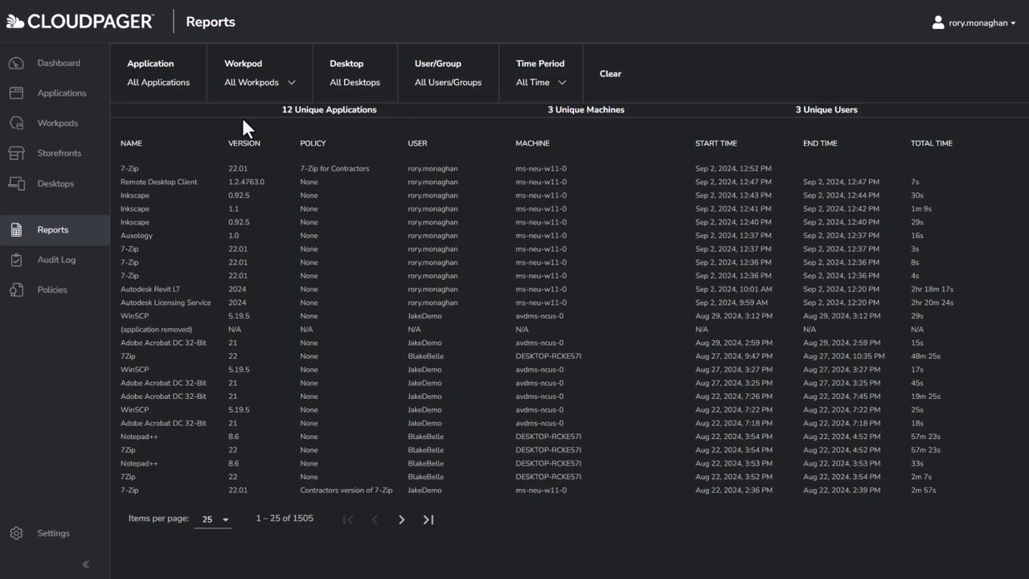
left_click(79, 106)
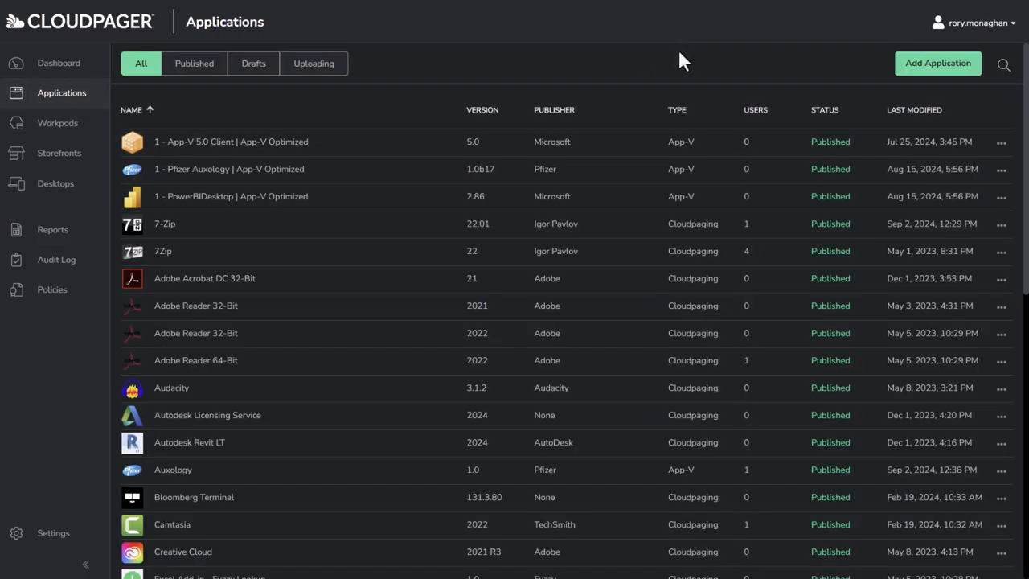